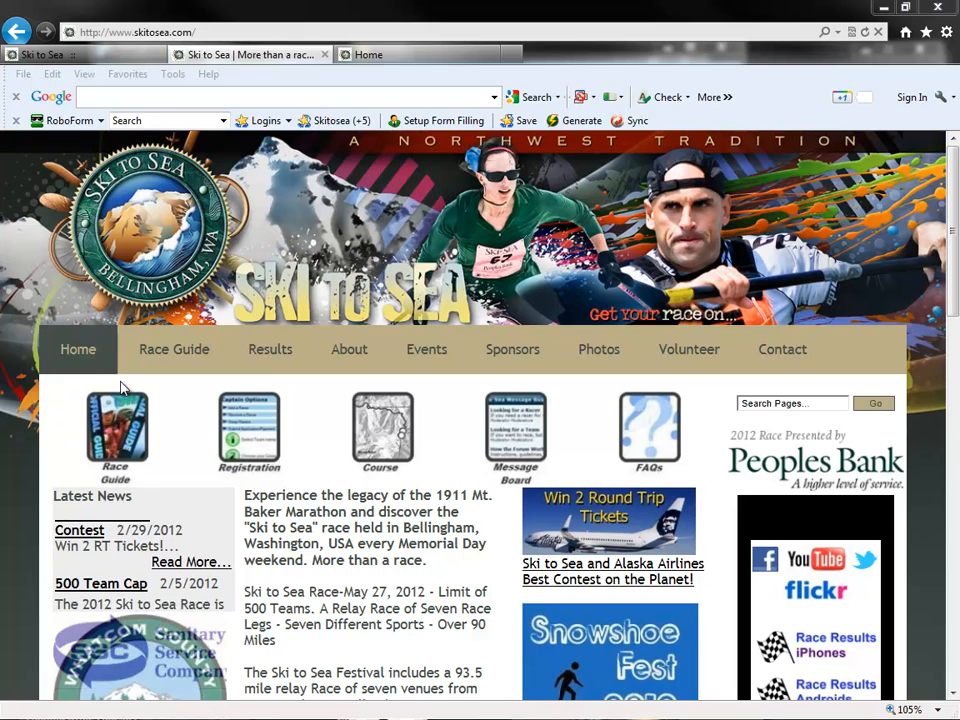
# - Open the Request a Team Site form from the Race Guide's Team Sites section
pyautogui.moveTo(143, 371)
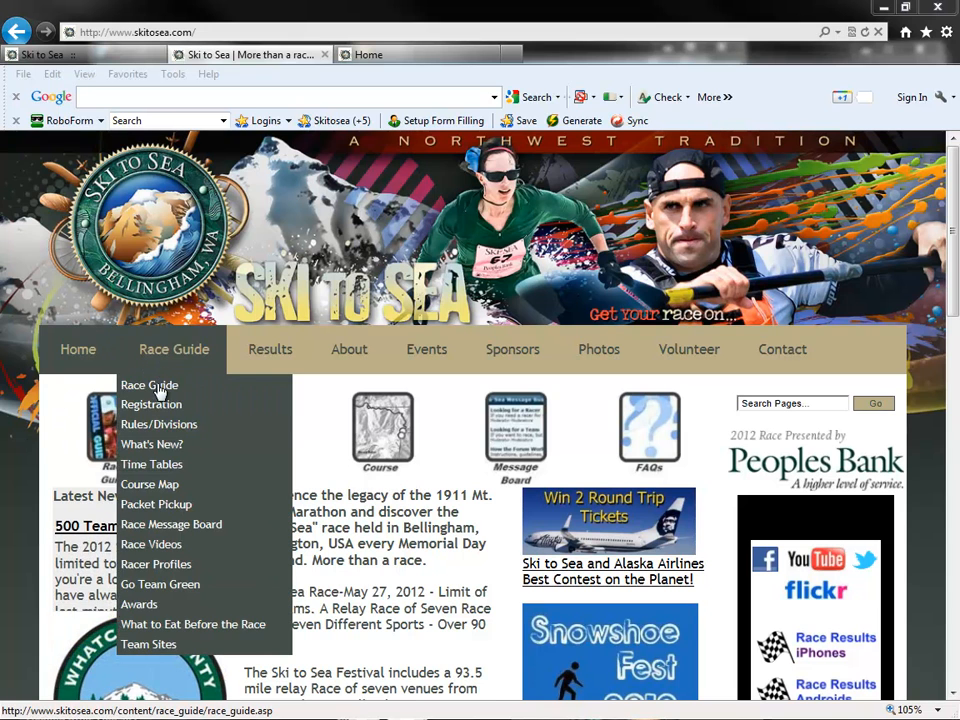
pyautogui.moveTo(180, 652)
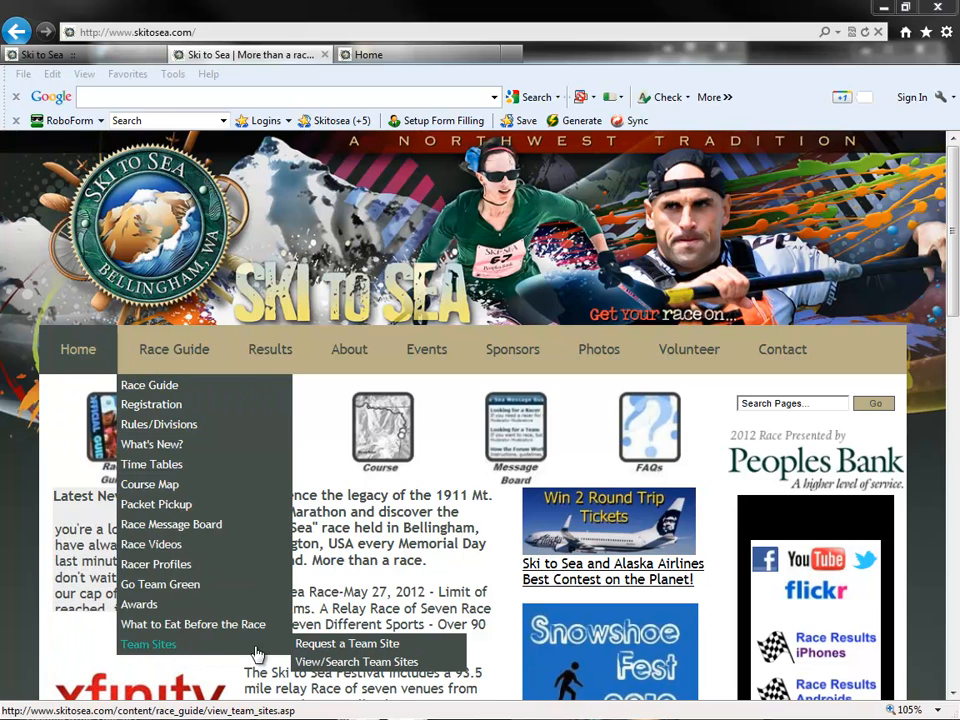
pyautogui.click(310, 646)
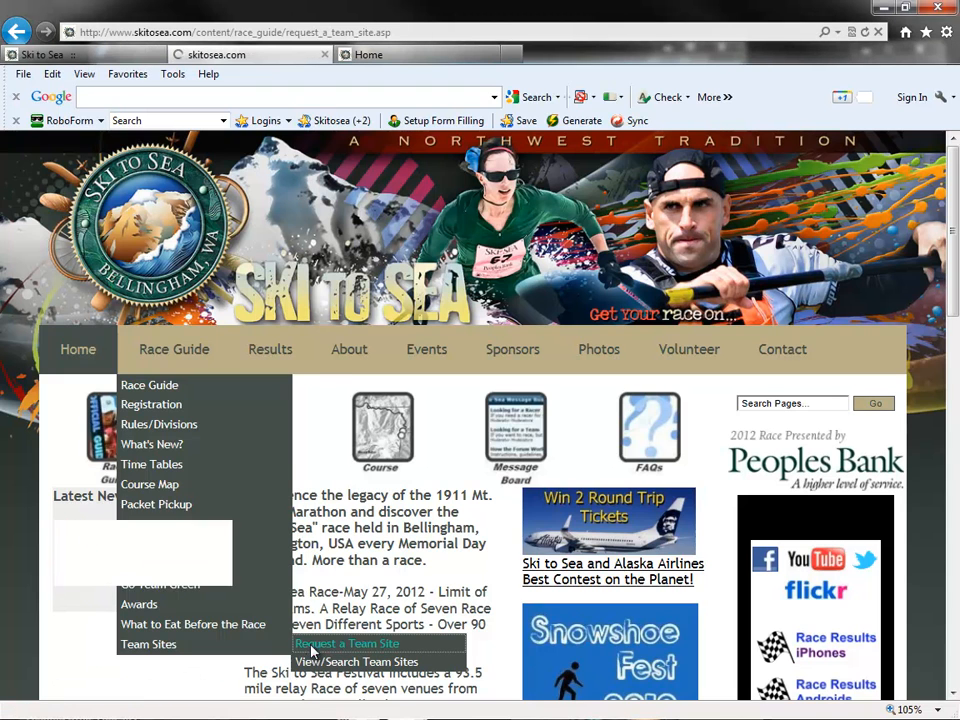
pyautogui.scroll(-1, 310, 651)
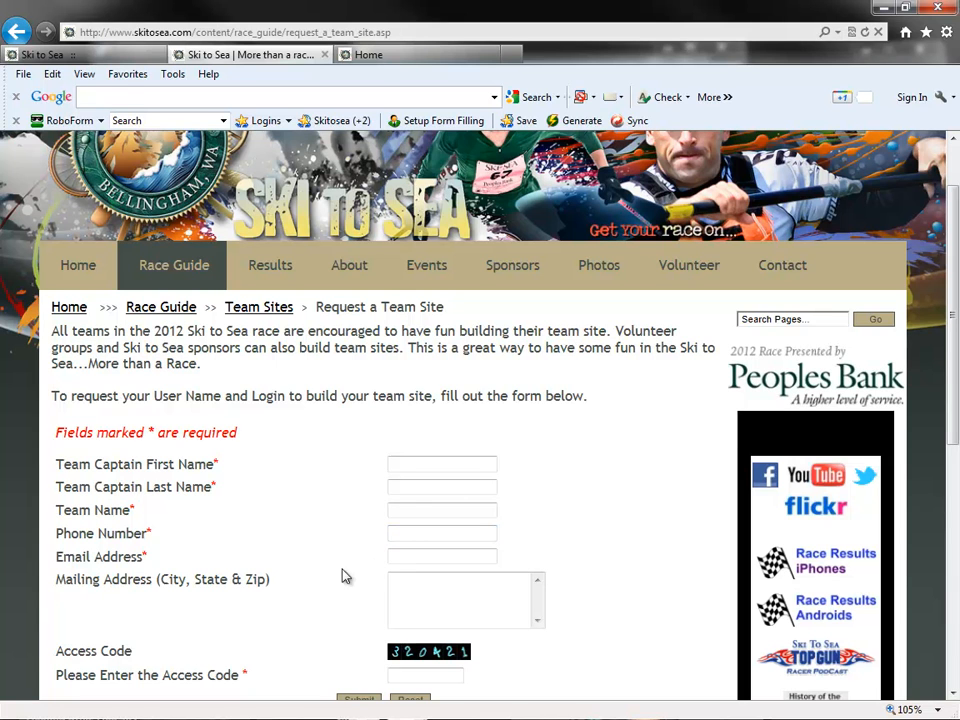
# - Examine the Email Address and Team Name fields of the team site request form by highlighting their labels
pyautogui.moveTo(56, 557); pyautogui.dragTo(158, 559)
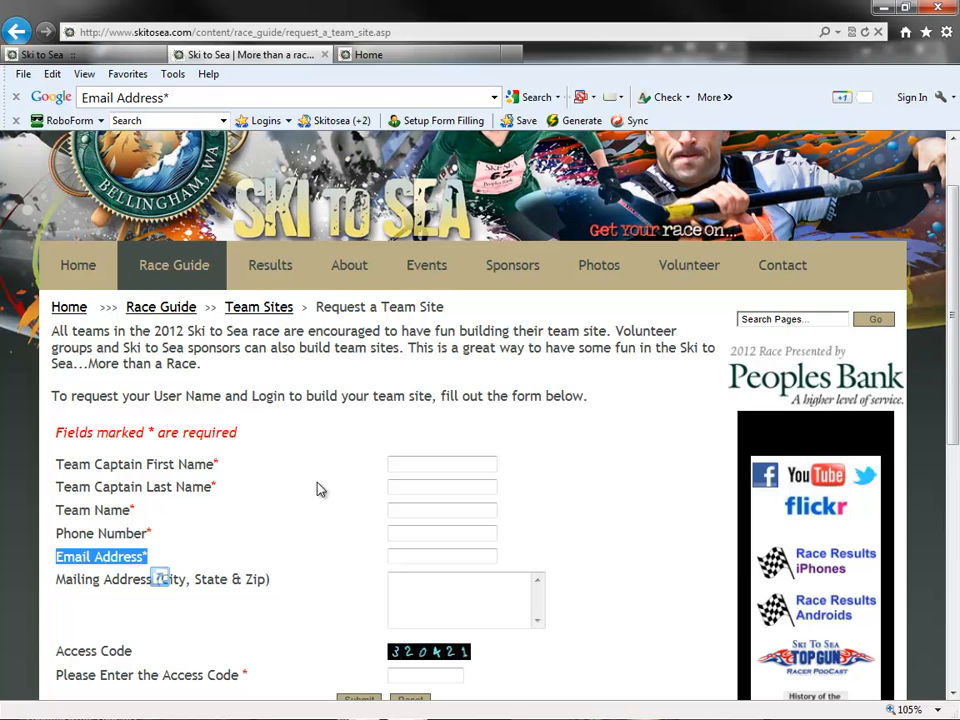
pyautogui.click(76, 559)
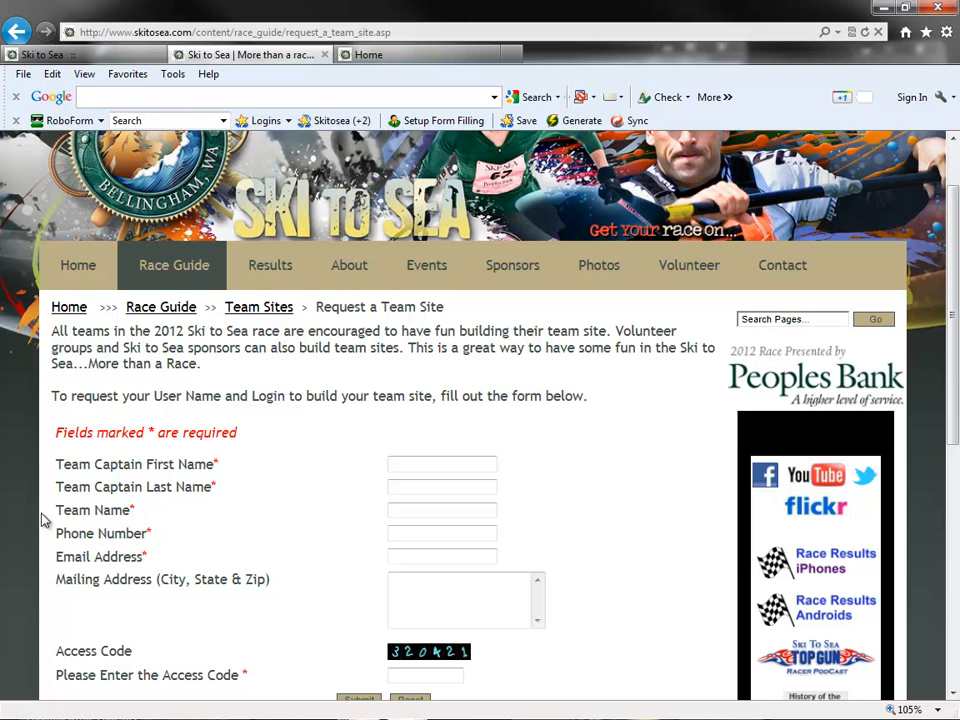
pyautogui.moveTo(56, 510); pyautogui.dragTo(154, 526)
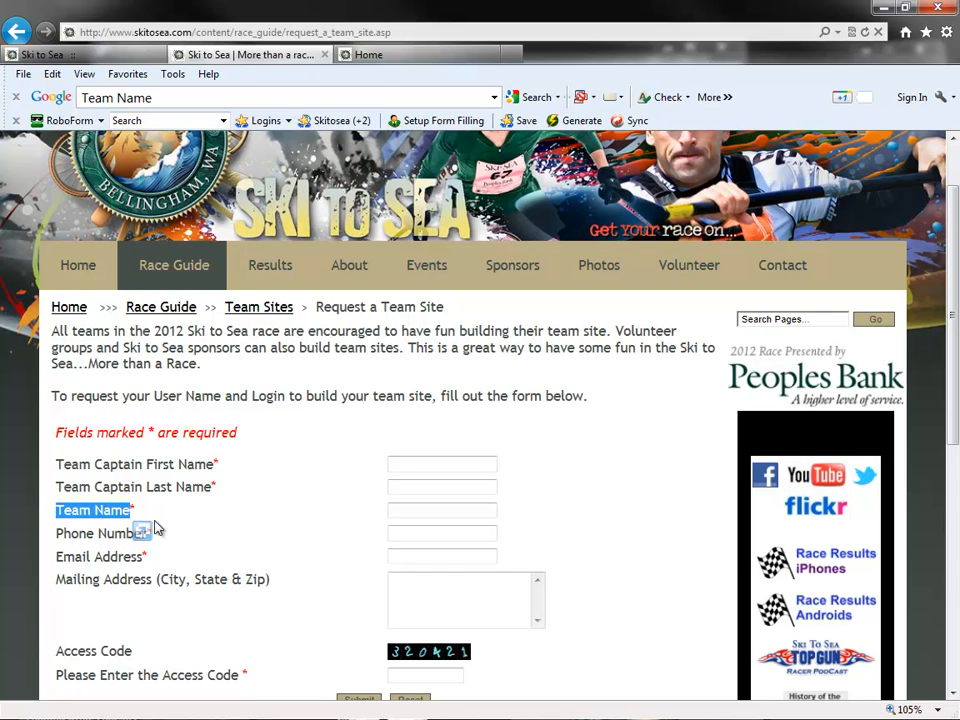
pyautogui.click(305, 518)
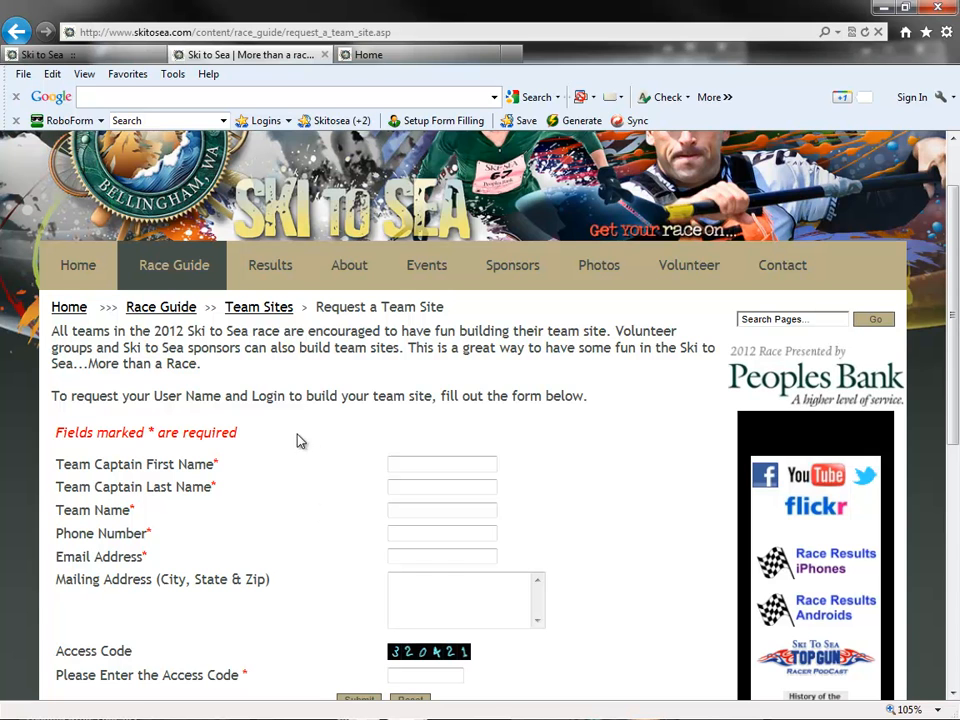
# - Go to the Team Sites listing and open sample_team_site from the list of teams
pyautogui.click(278, 318)
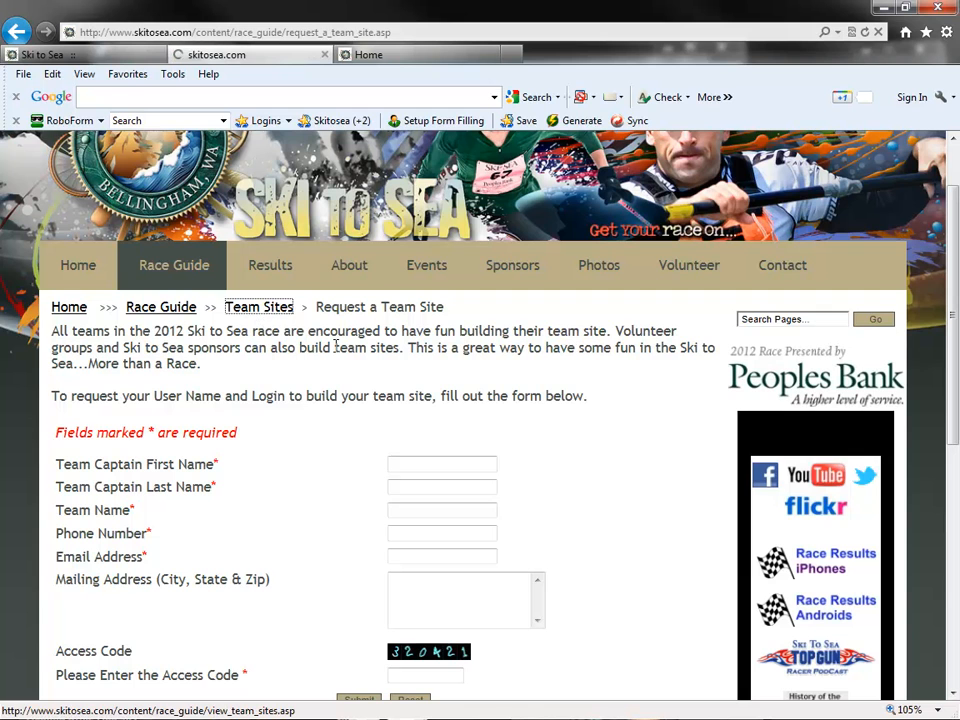
pyautogui.moveTo(338, 352)
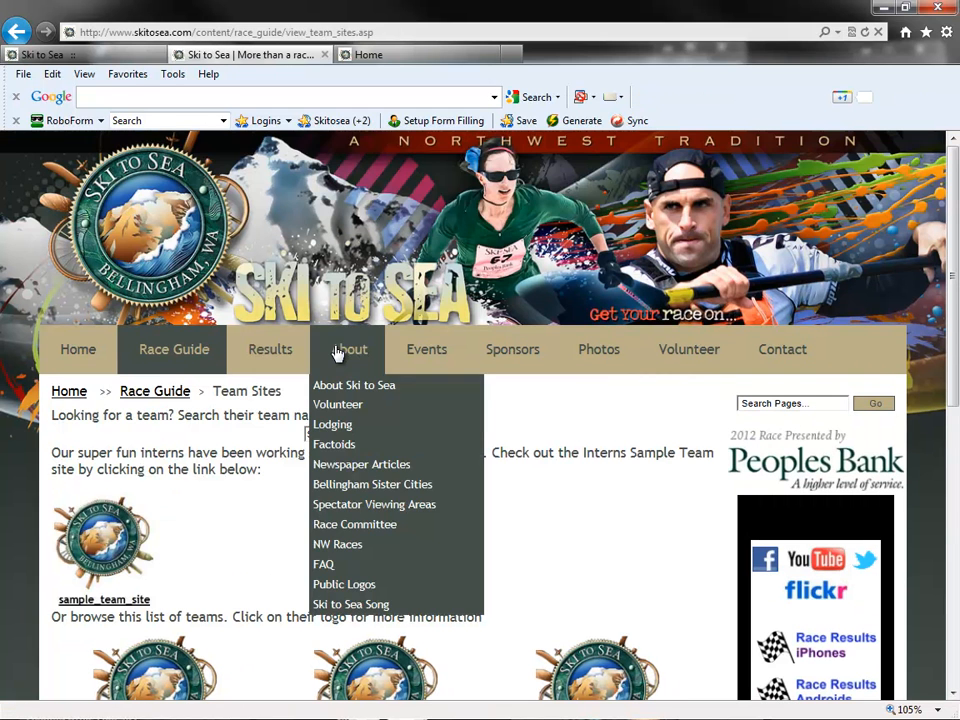
pyautogui.scroll(-2, 276, 462)
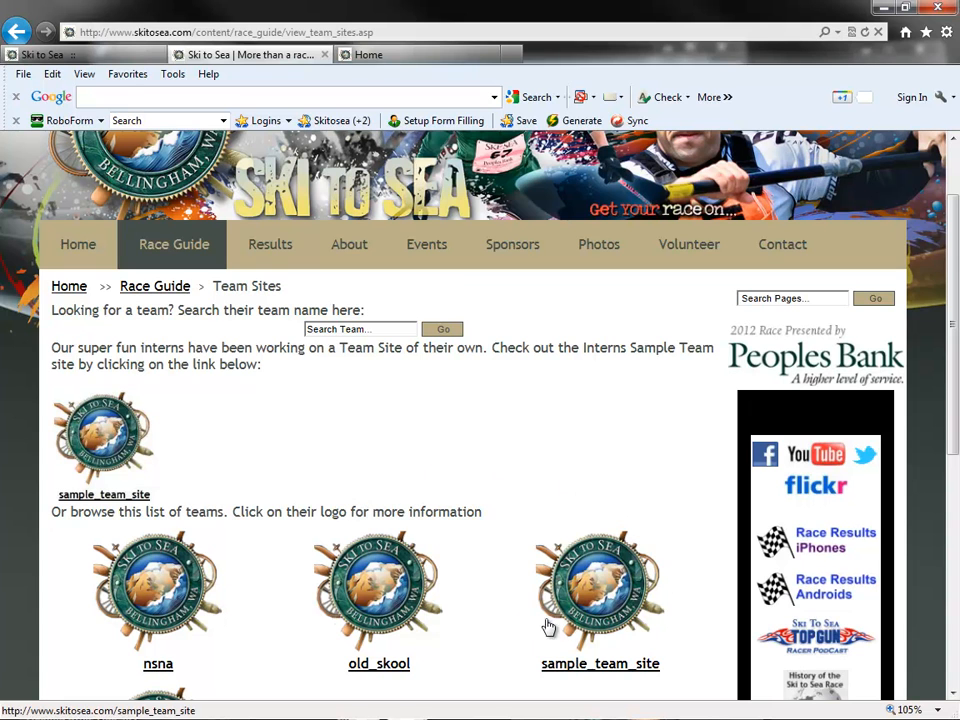
pyautogui.click(614, 590)
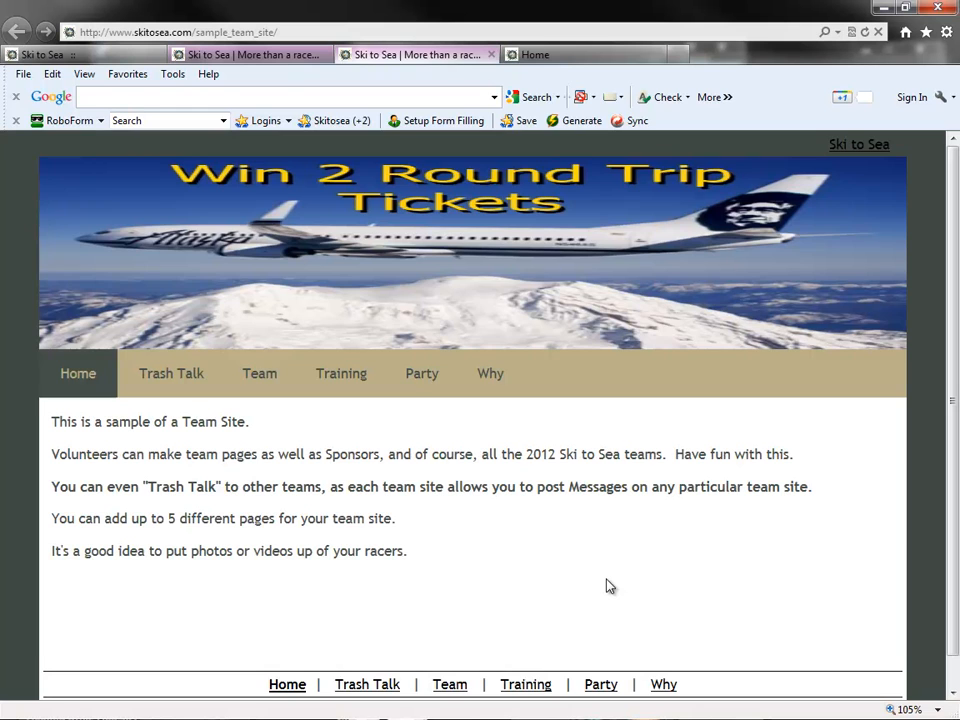
# - Examine the sample team site's web address, highlighting the sample_team_site part, and its home page text
pyautogui.click(147, 34)
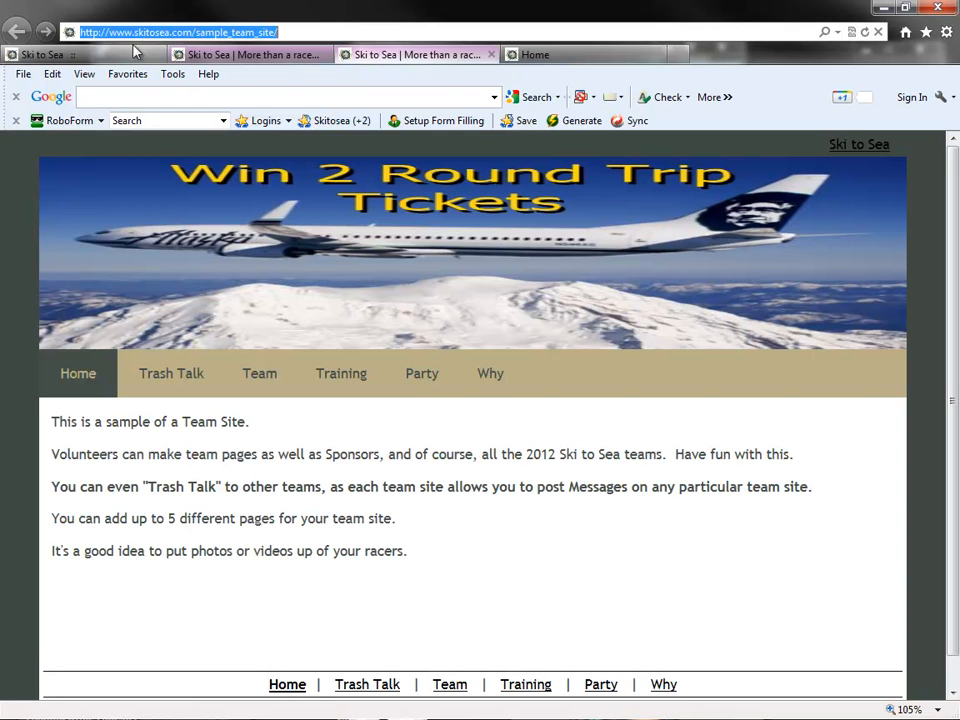
pyautogui.click(166, 32)
pyautogui.moveTo(307, 33); pyautogui.dragTo(196, 32)
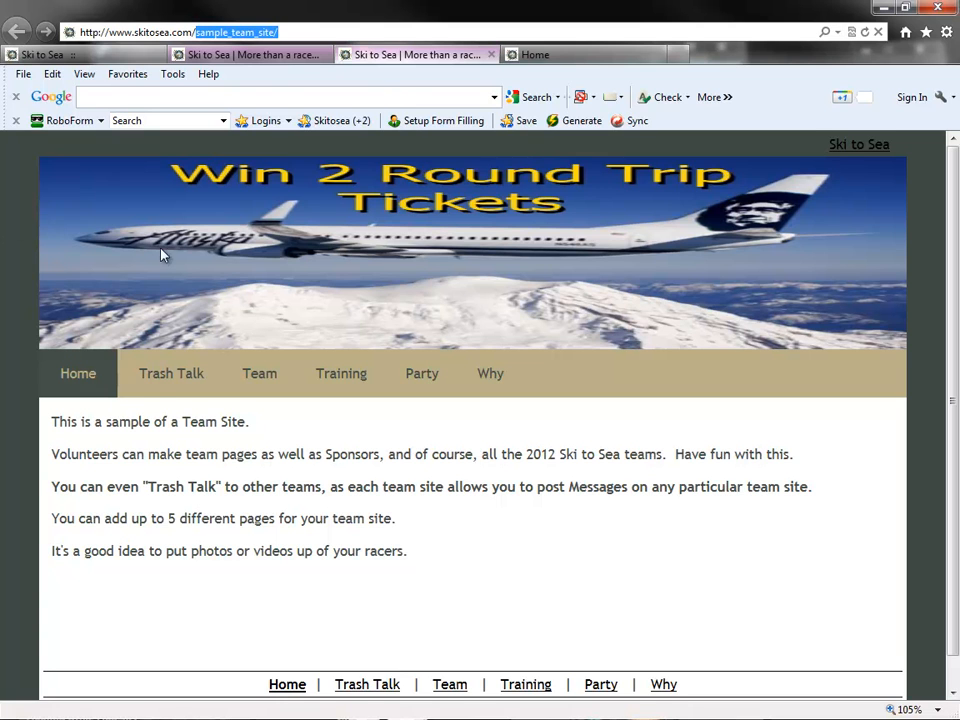
pyautogui.moveTo(48, 412); pyautogui.dragTo(178, 518)
pyautogui.click(178, 518)
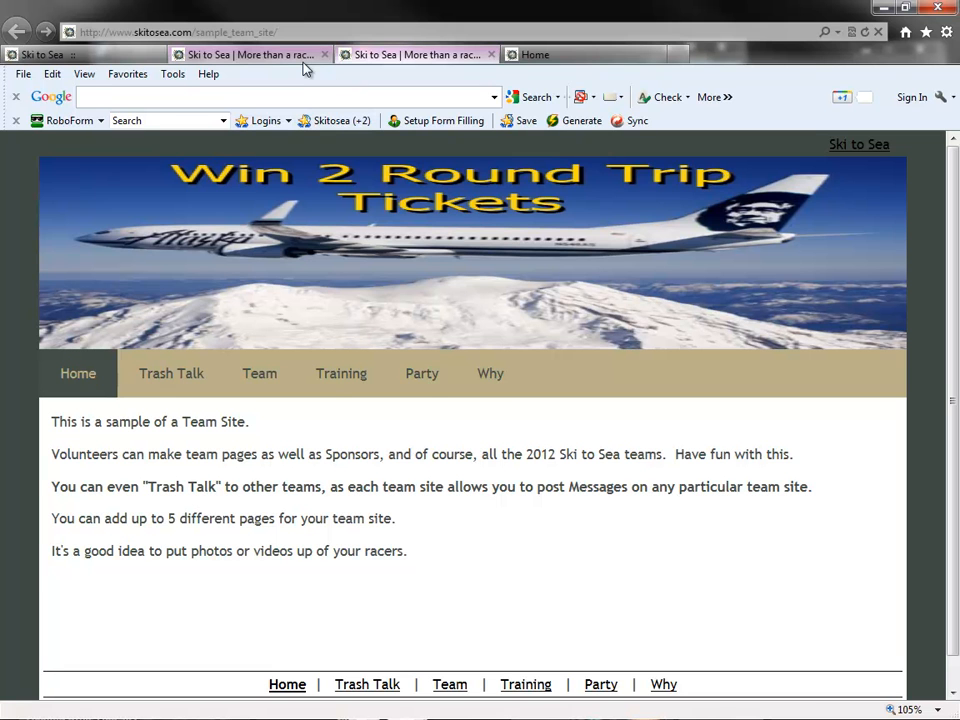
# - Close the sample team site, examine the nsna entry in the team list, and view the nsna home page
pyautogui.click(491, 54)
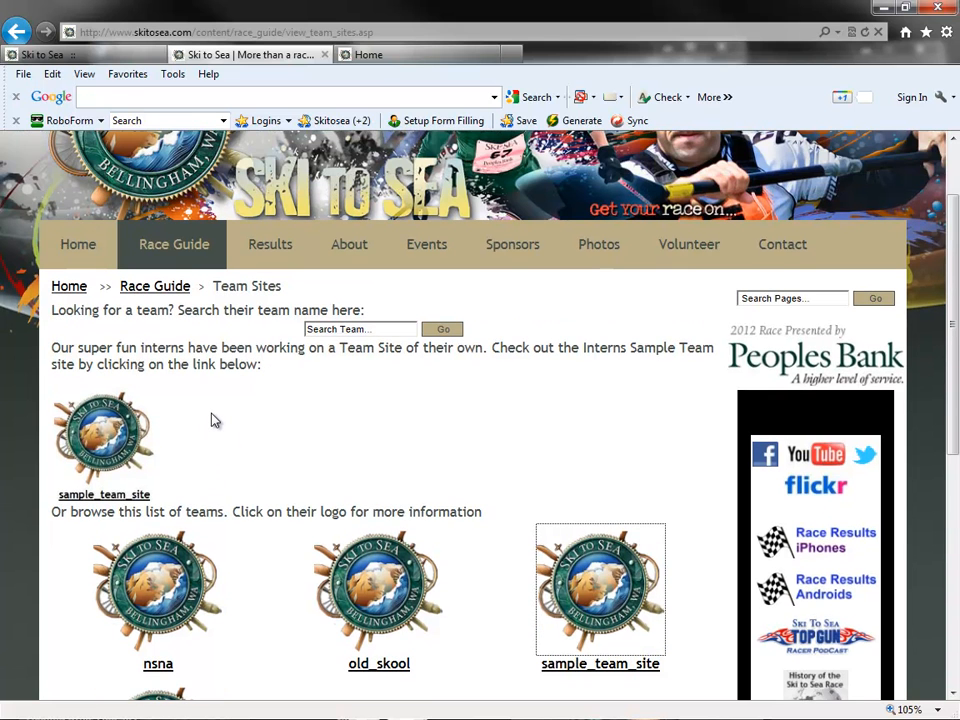
pyautogui.scroll(-1, 213, 420)
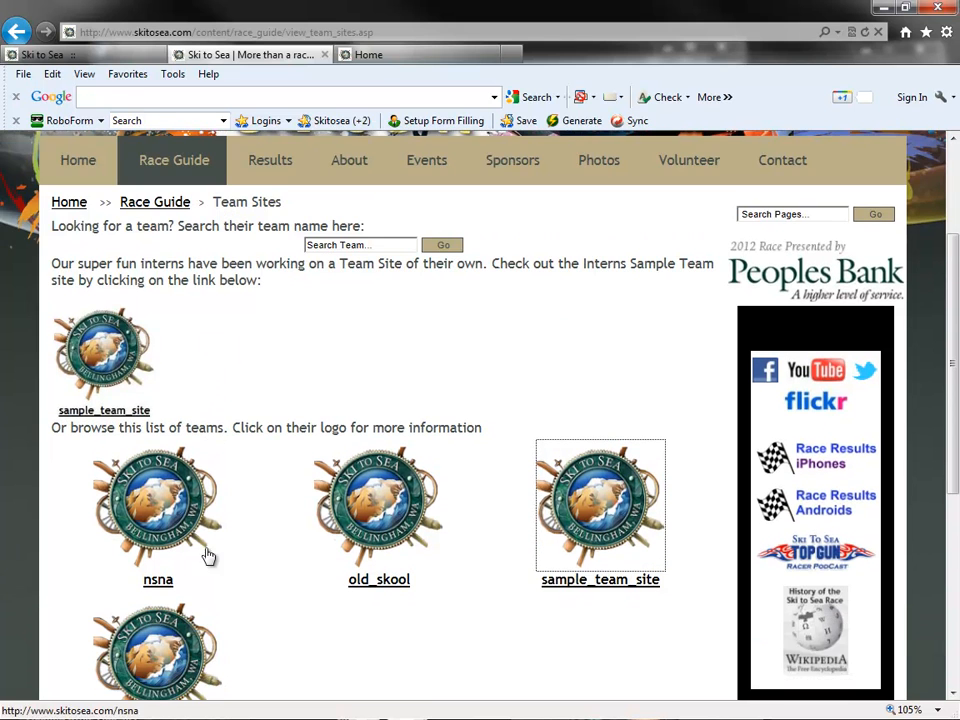
pyautogui.moveTo(186, 589); pyautogui.dragTo(145, 595)
pyautogui.click(250, 388)
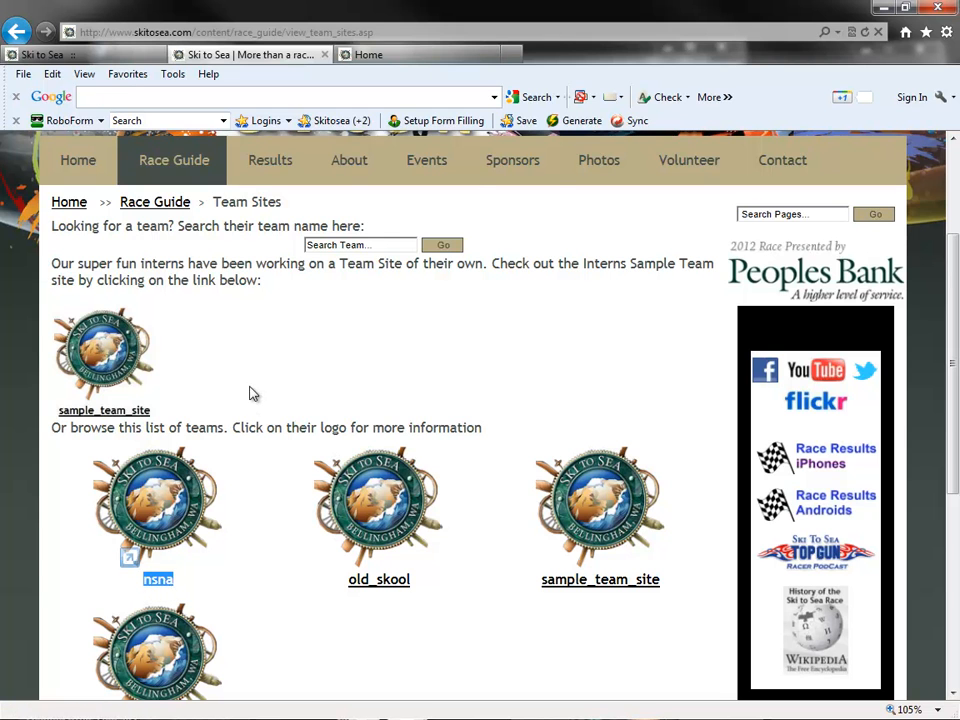
pyautogui.click(400, 54)
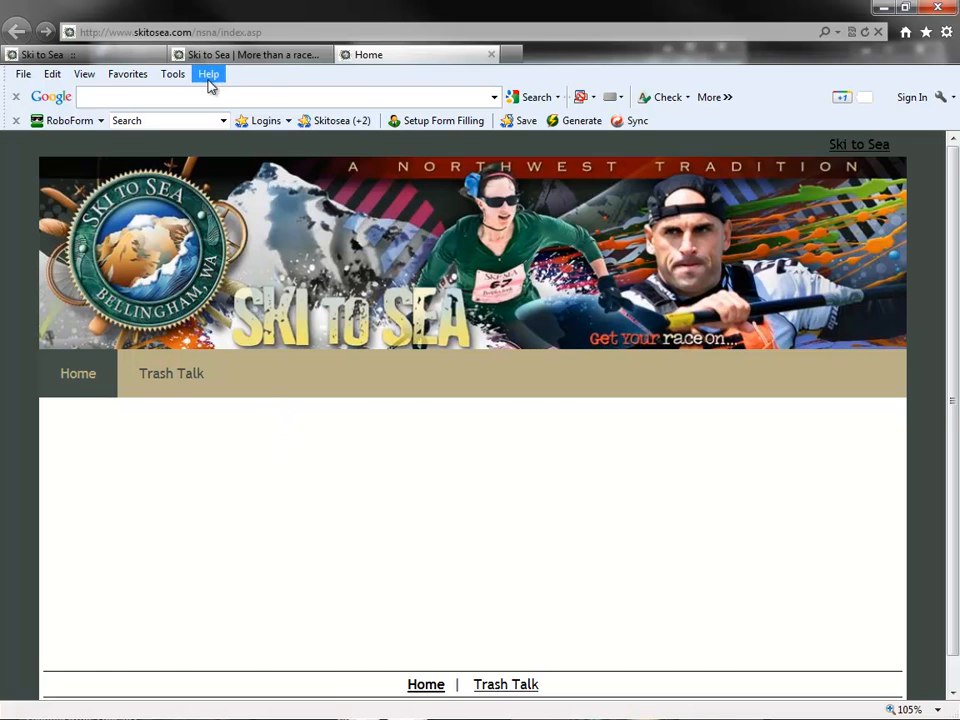
# - Log in to the Ski to Sea administrator backend with the login ID and password, declining to save the login as a passcard
pyautogui.click(132, 57)
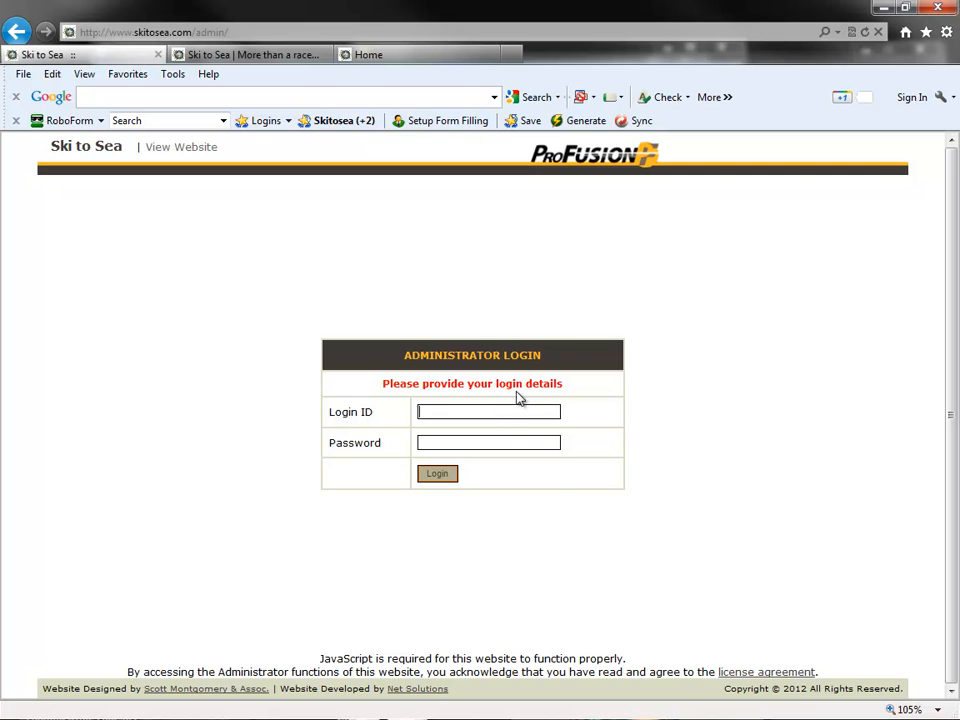
pyautogui.write('patrice')
pyautogui.press('Tab')
pyautogui.write('•••••••')
pyautogui.click(433, 476)
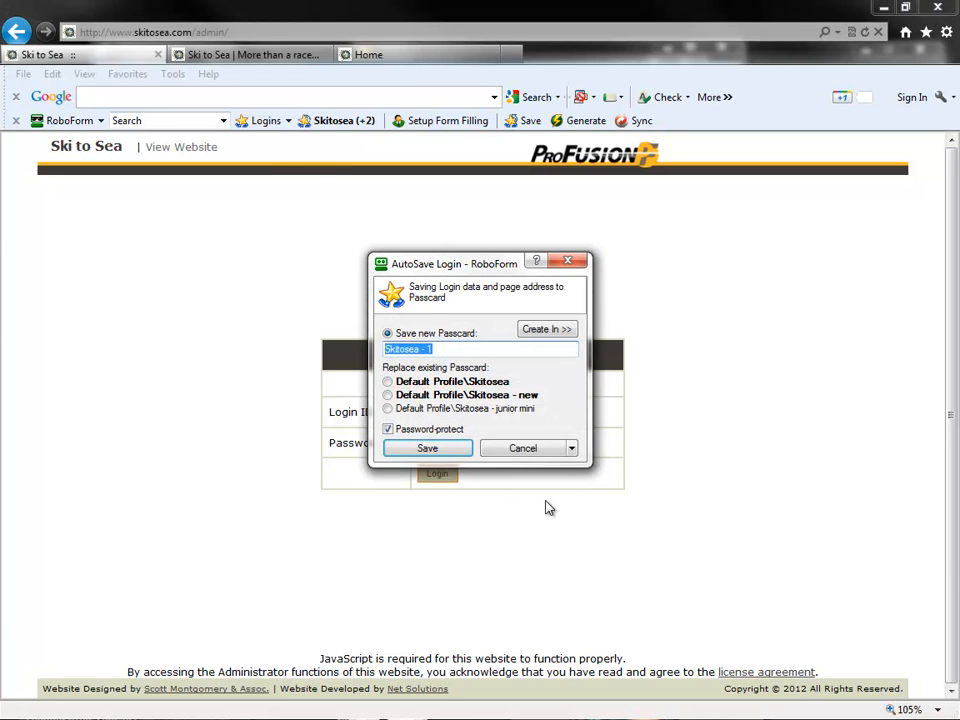
pyautogui.click(524, 450)
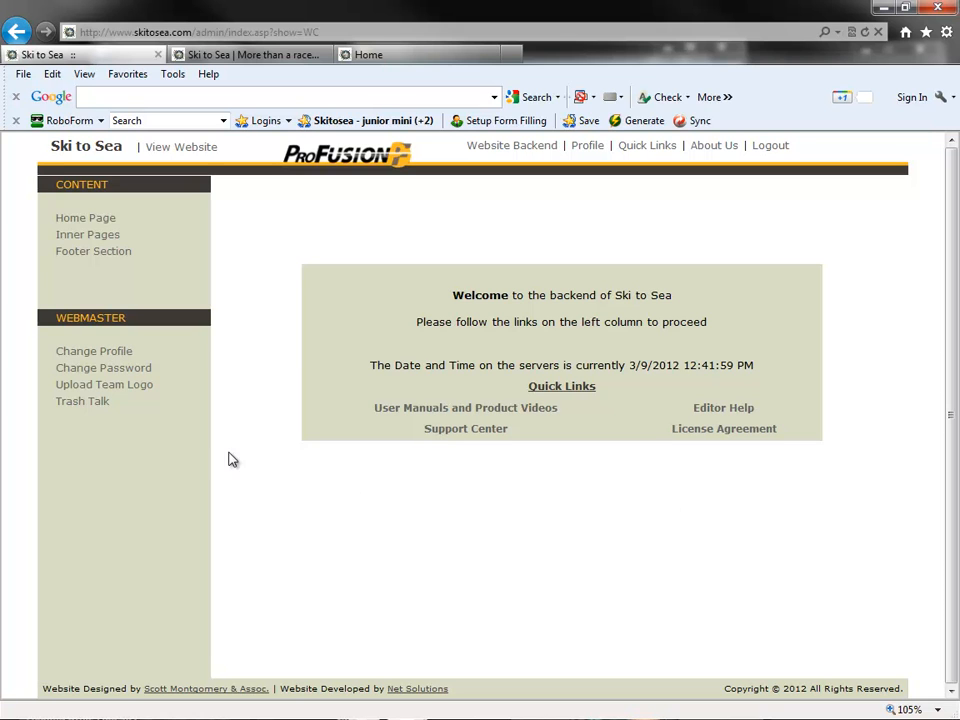
# - Upload the logo JPG from the desktop folder NSNA Team Site as the team logo and save it
pyautogui.click(121, 388)
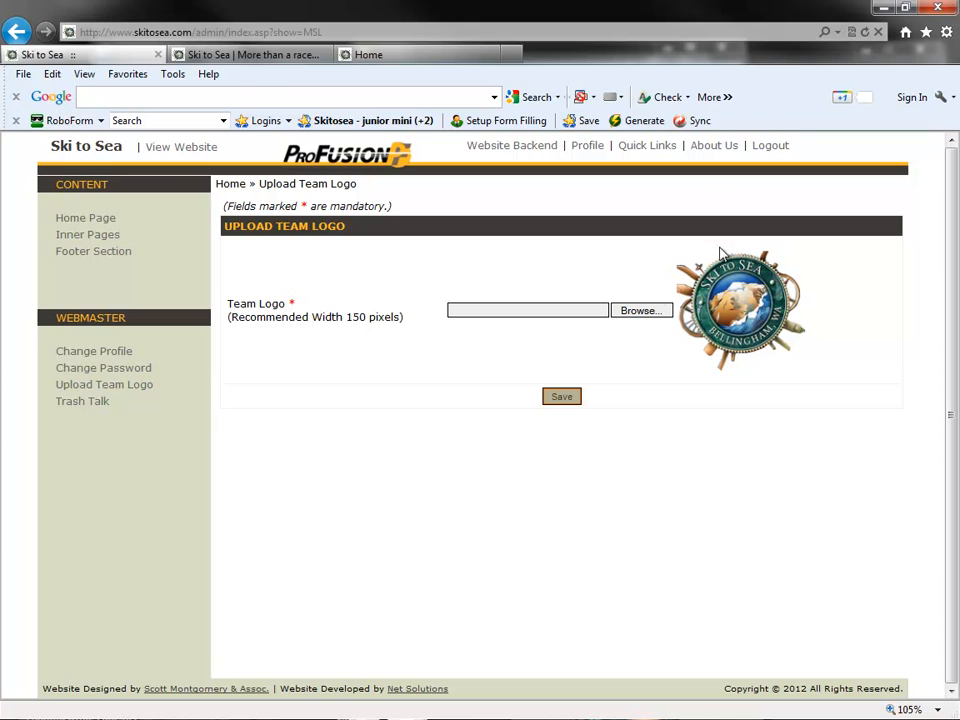
pyautogui.click(634, 316)
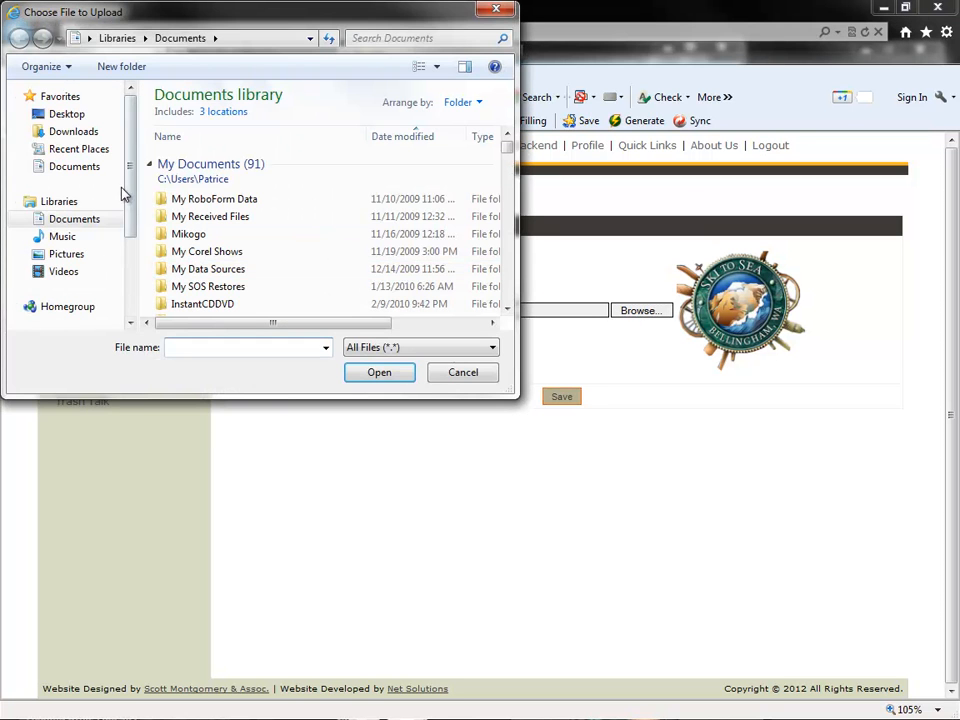
pyautogui.click(68, 115)
pyautogui.moveTo(508, 113); pyautogui.dragTo(508, 232)
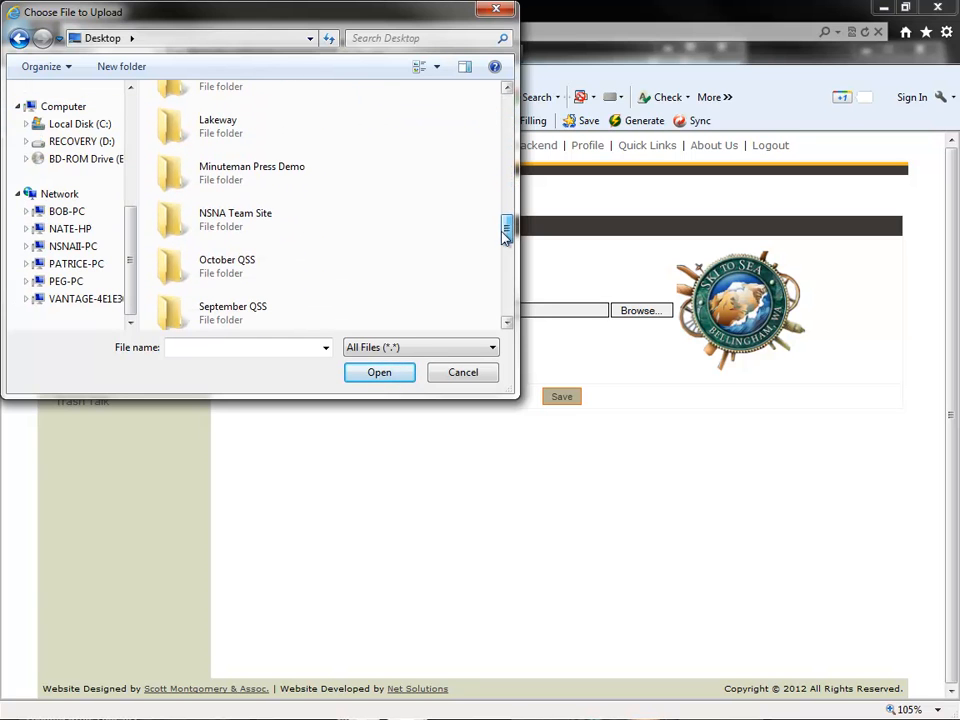
pyautogui.doubleClick(229, 226)
pyautogui.doubleClick(181, 132)
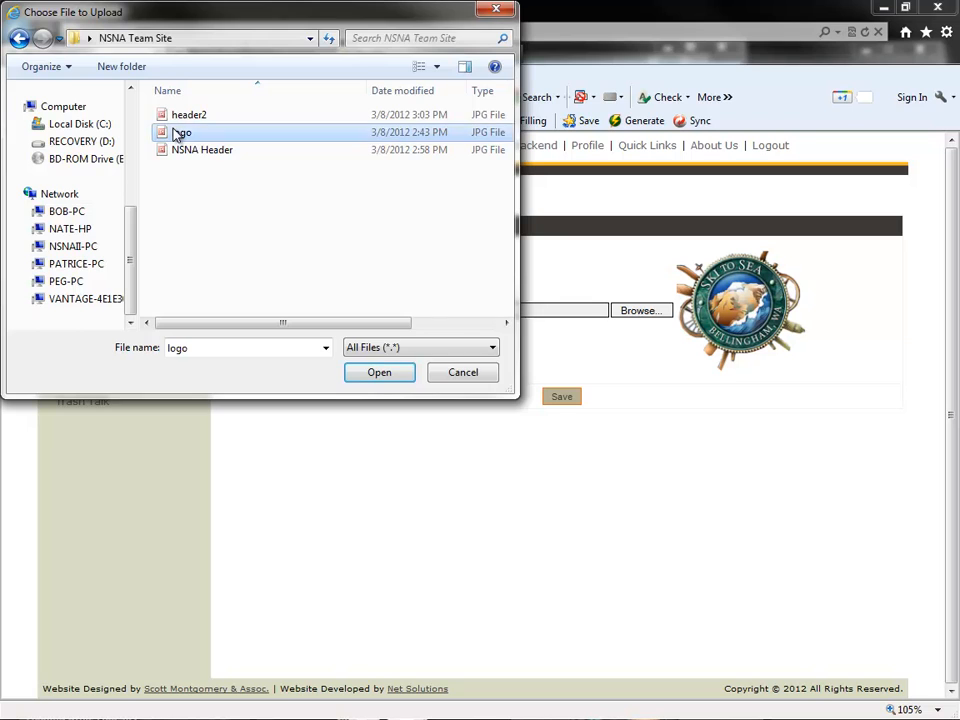
pyautogui.click(568, 396)
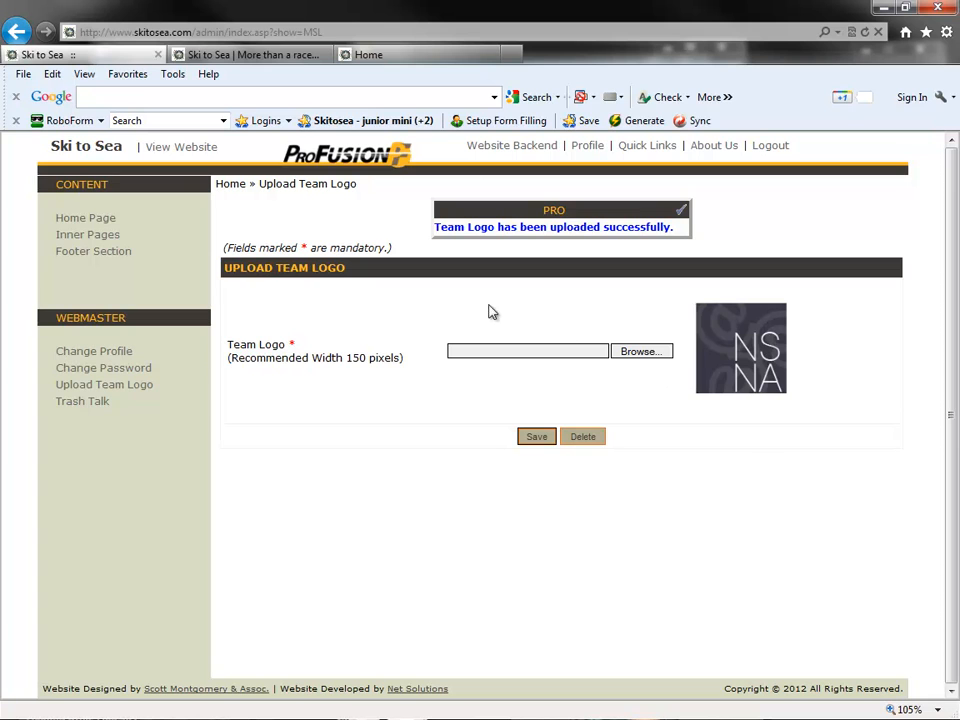
# - Check the nsna logo in the Team Sites listing and open the Trash Talk page of the nsna site
pyautogui.click(258, 57)
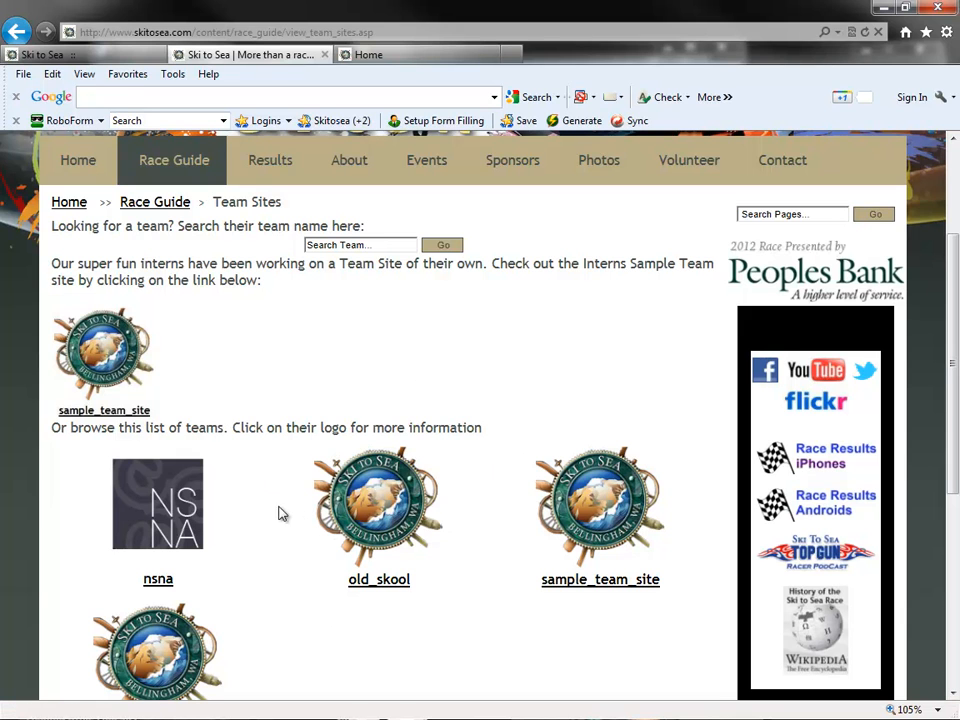
pyautogui.click(18, 55)
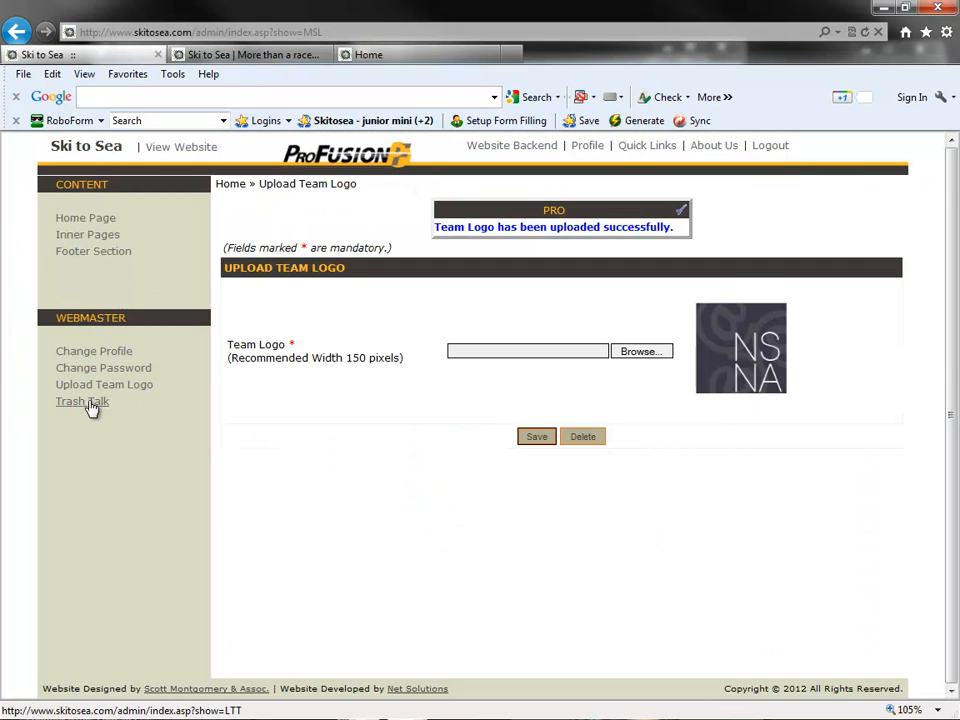
pyautogui.click(416, 60)
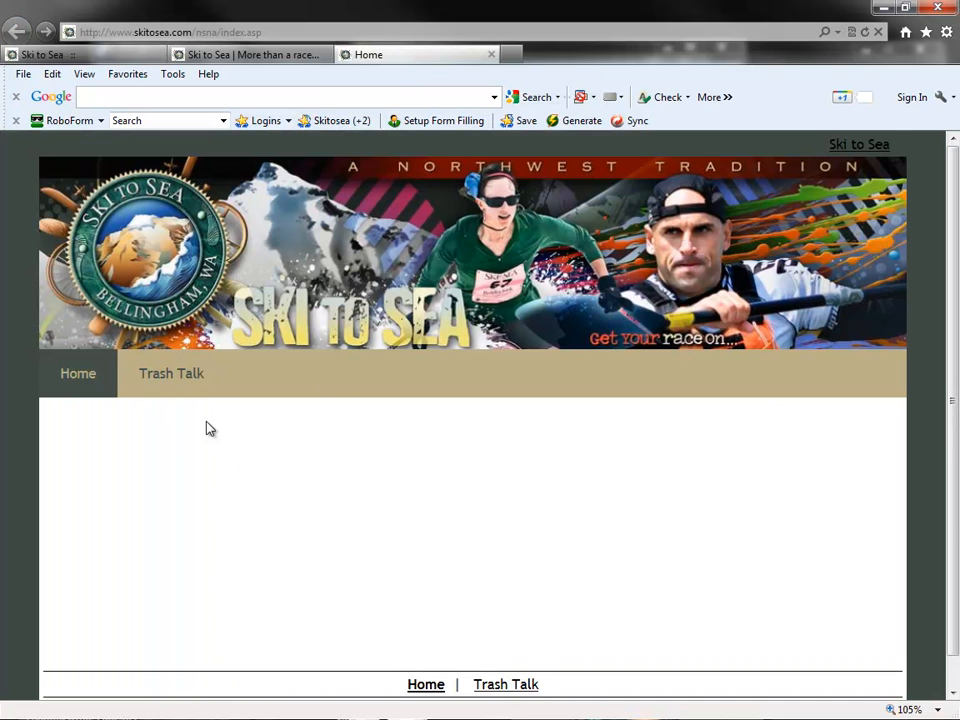
pyautogui.click(174, 390)
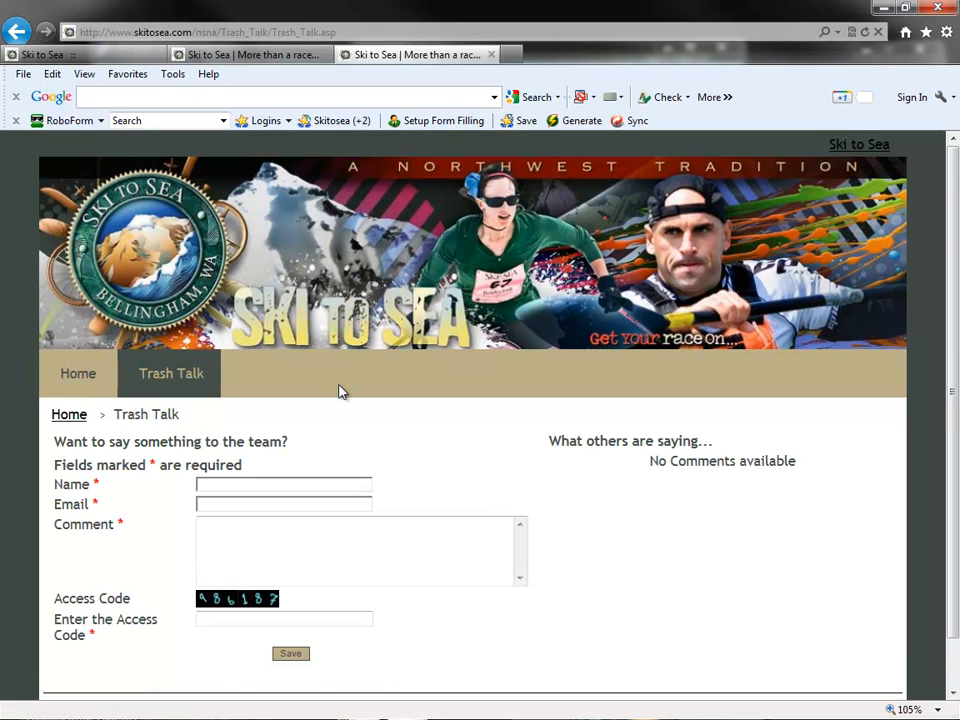
pyautogui.scroll(-1, 346, 401)
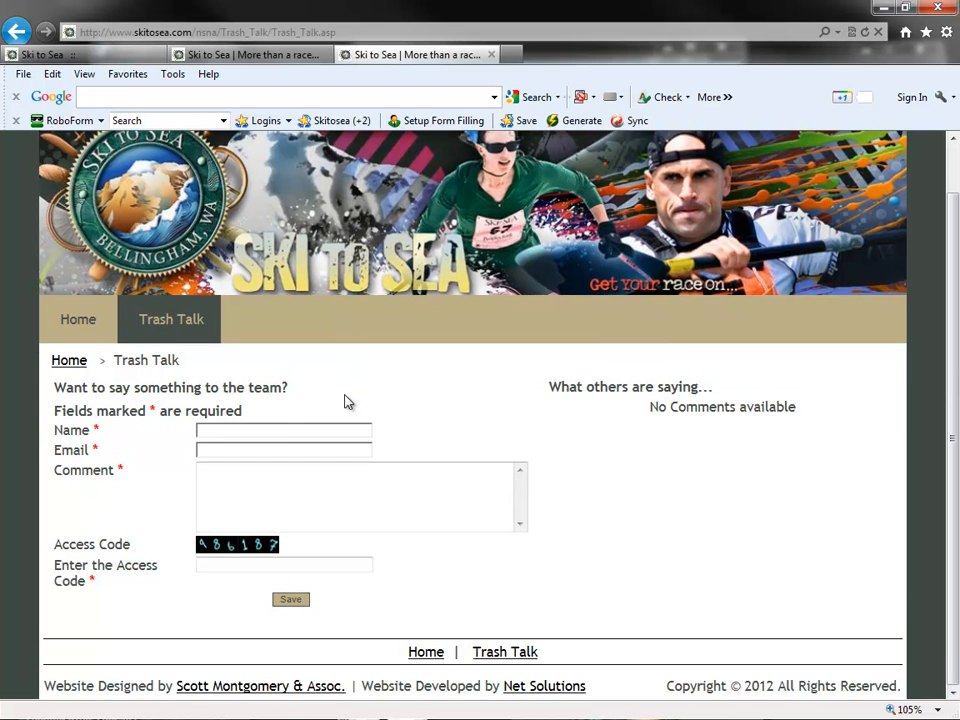
# - Fill in the Trash Talk form with the commenter's name, e-mail and the comment "NSNA is going to take 1st place this year!"
pyautogui.click(285, 427)
pyautogui.write('Mel')
pyautogui.press('Tab')
pyautogui.press('Tab')
pyautogui.write('NSNA is going to')
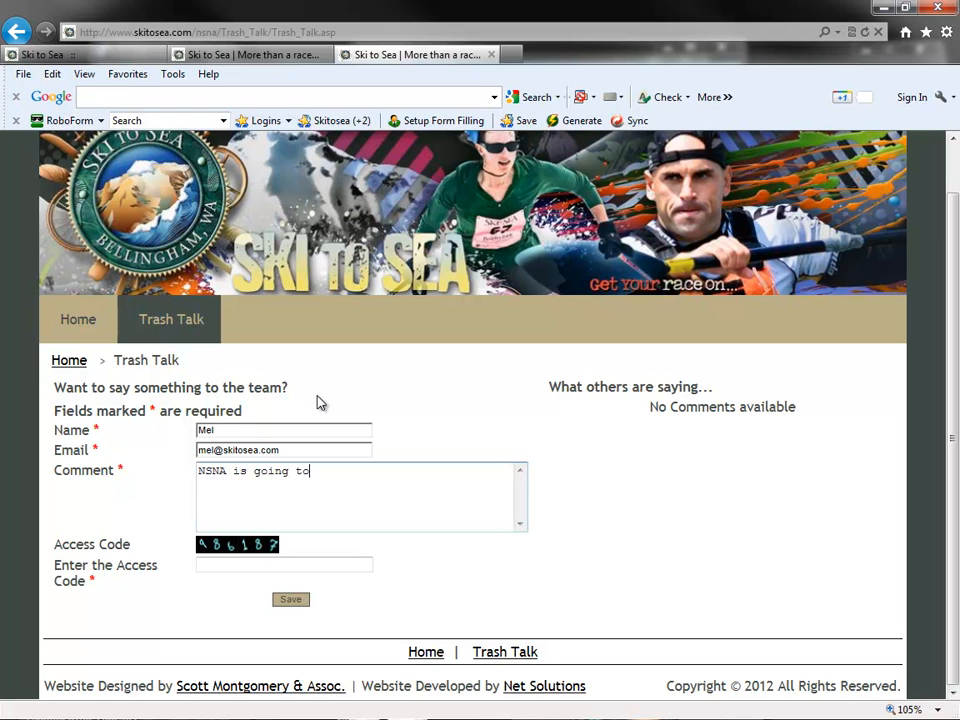
pyautogui.write(' take 1st place this year!')
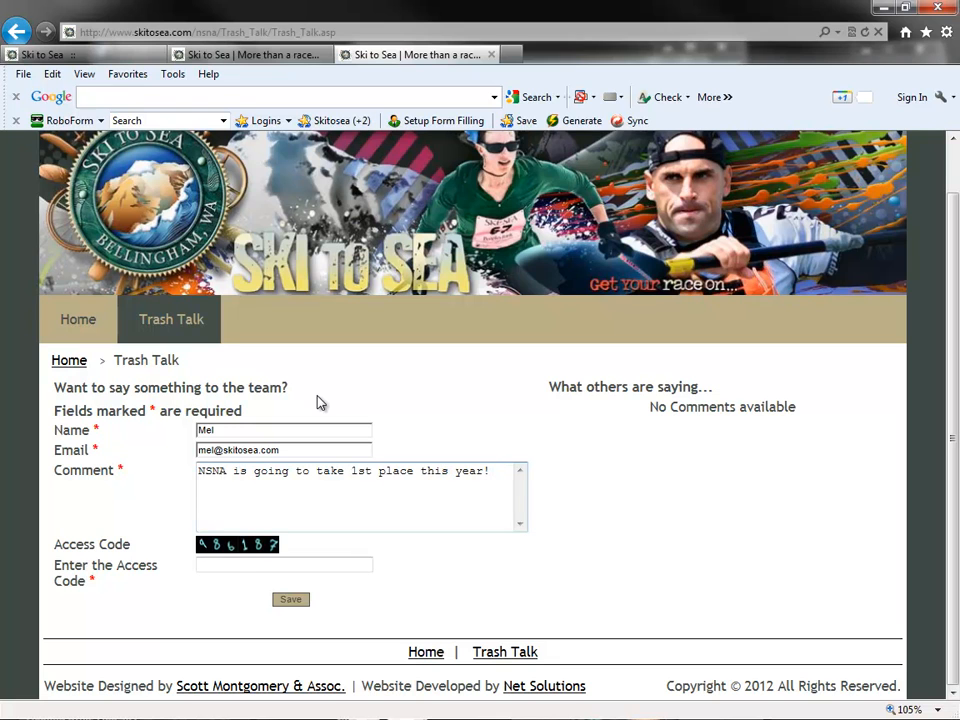
# - Enter the displayed access code and save the Trash Talk comment
pyautogui.click(236, 564)
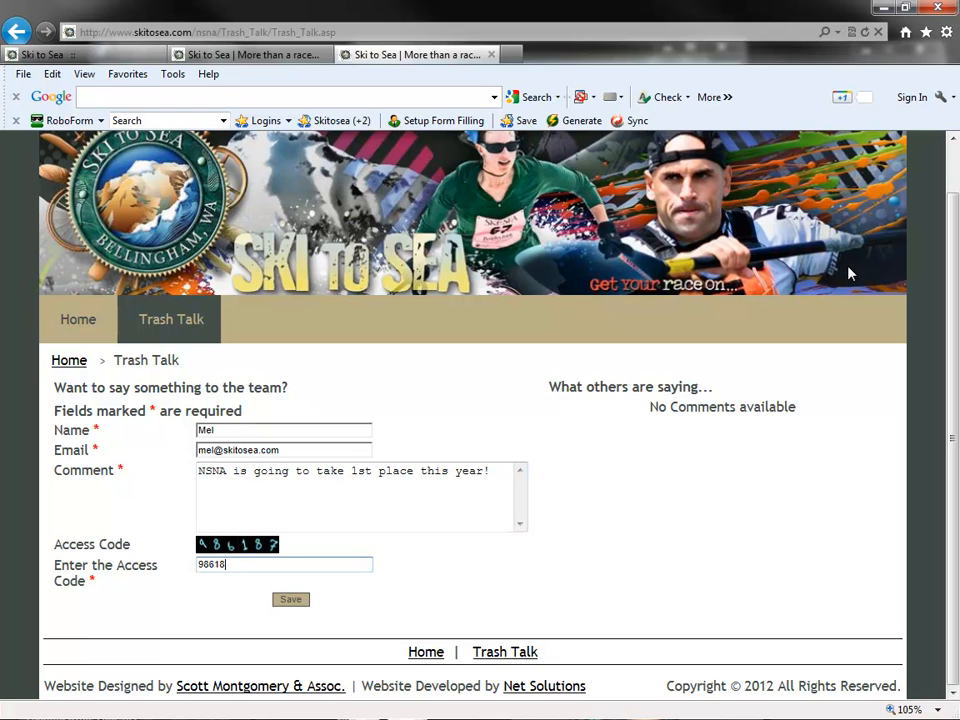
pyautogui.write('986187')
pyautogui.click(291, 600)
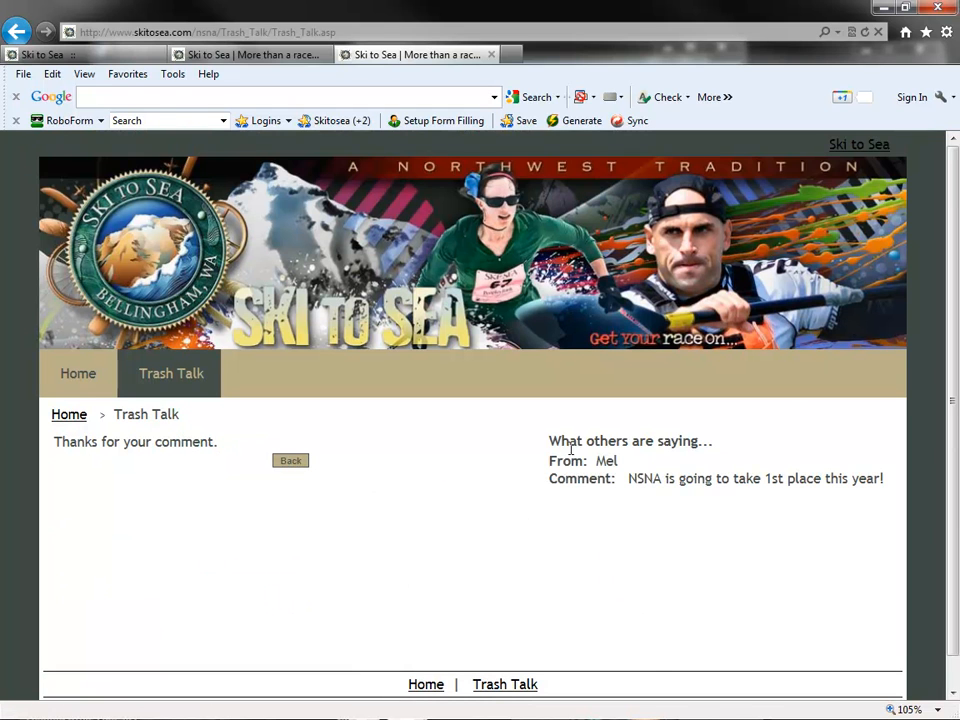
# - Check the posted comment under "What others are saying..." and reopen the Trash Talk form
pyautogui.moveTo(552, 443); pyautogui.dragTo(733, 480)
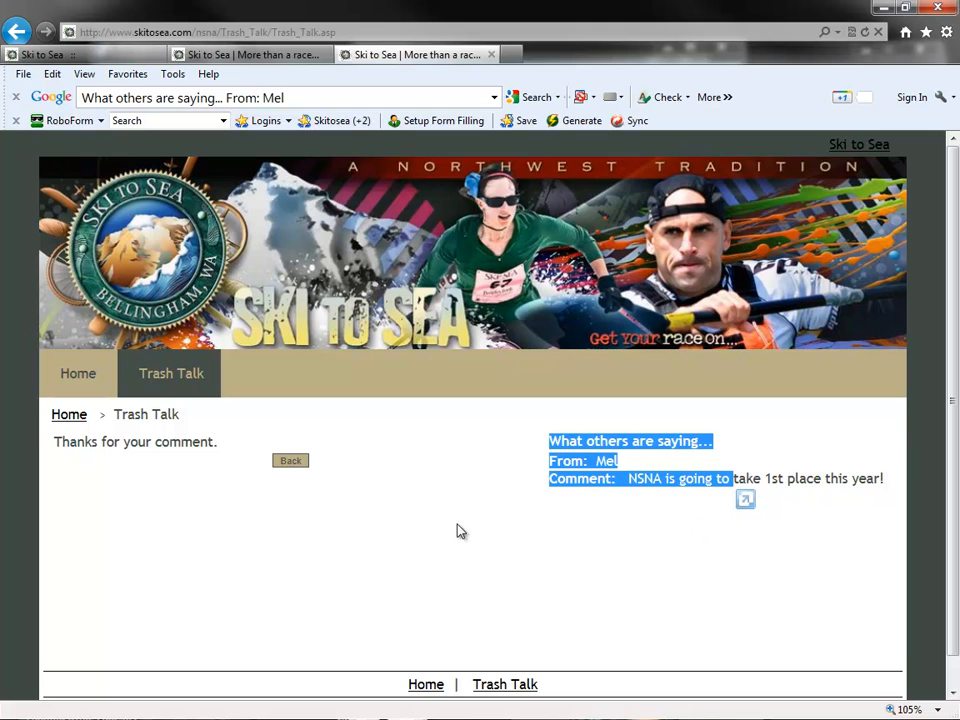
pyautogui.click(602, 450)
pyautogui.click(175, 378)
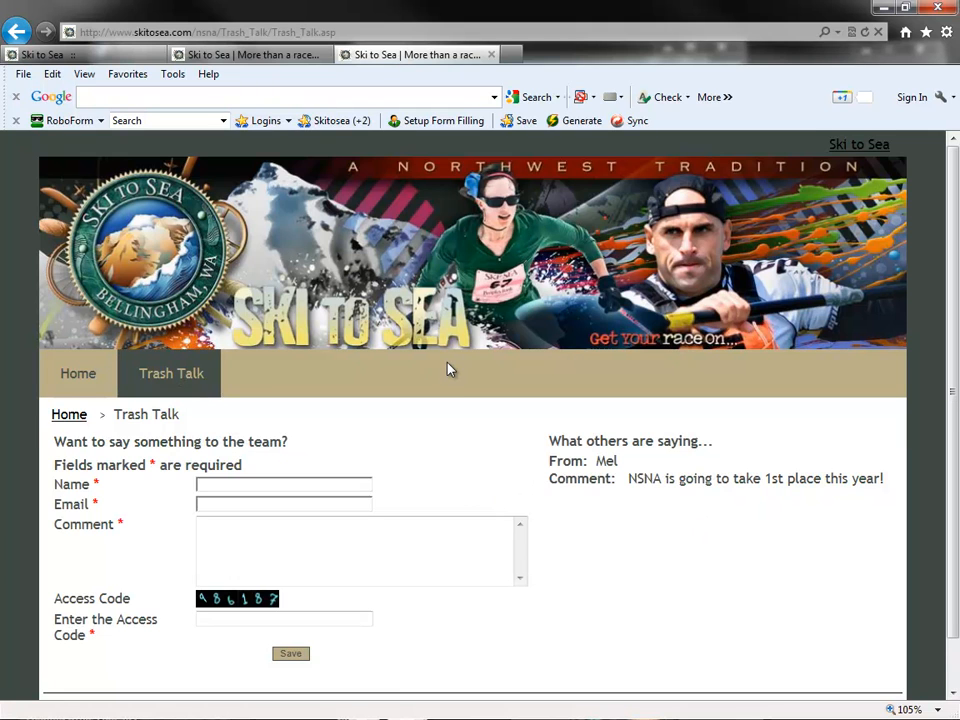
pyautogui.moveTo(627, 476); pyautogui.dragTo(823, 478)
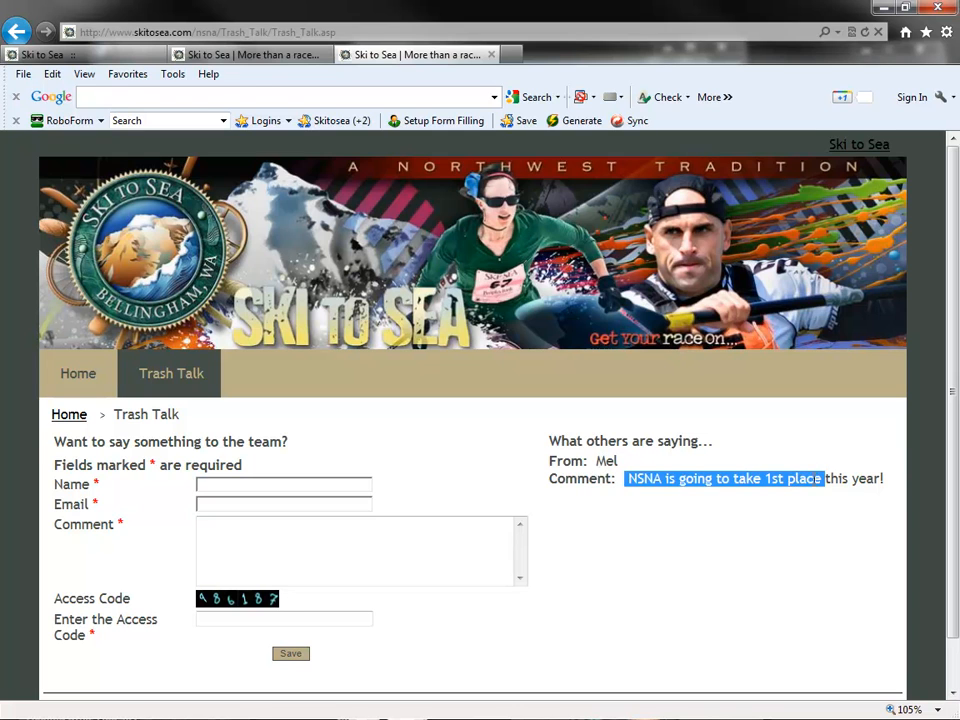
pyautogui.click(733, 500)
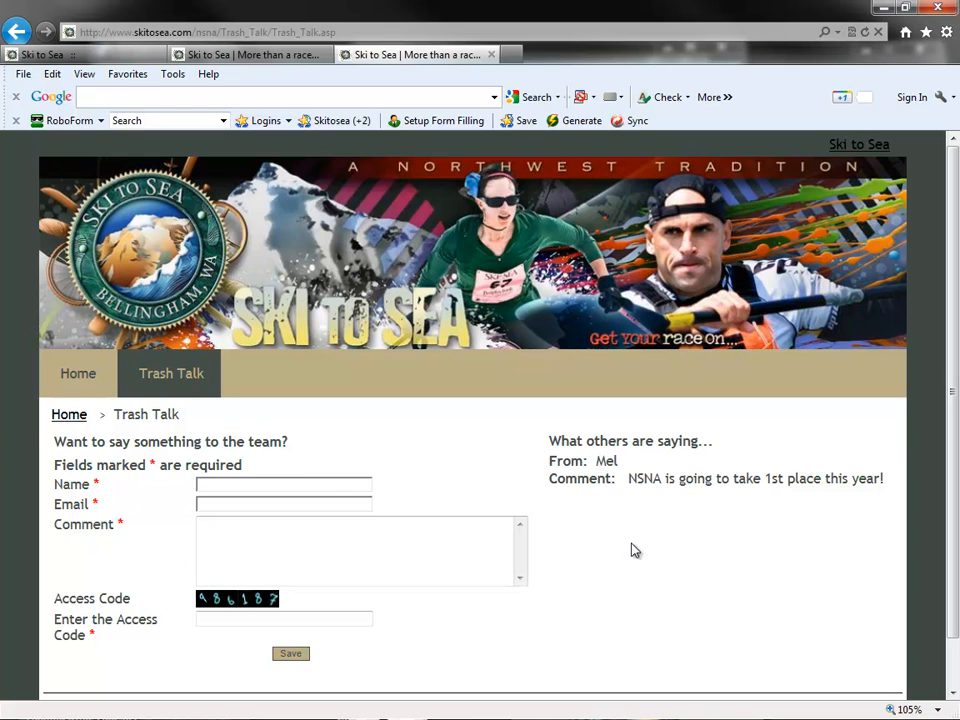
# - Delete the posted response from the Trash Talk comments in the administrator backend and confirm the deletion
pyautogui.click(48, 53)
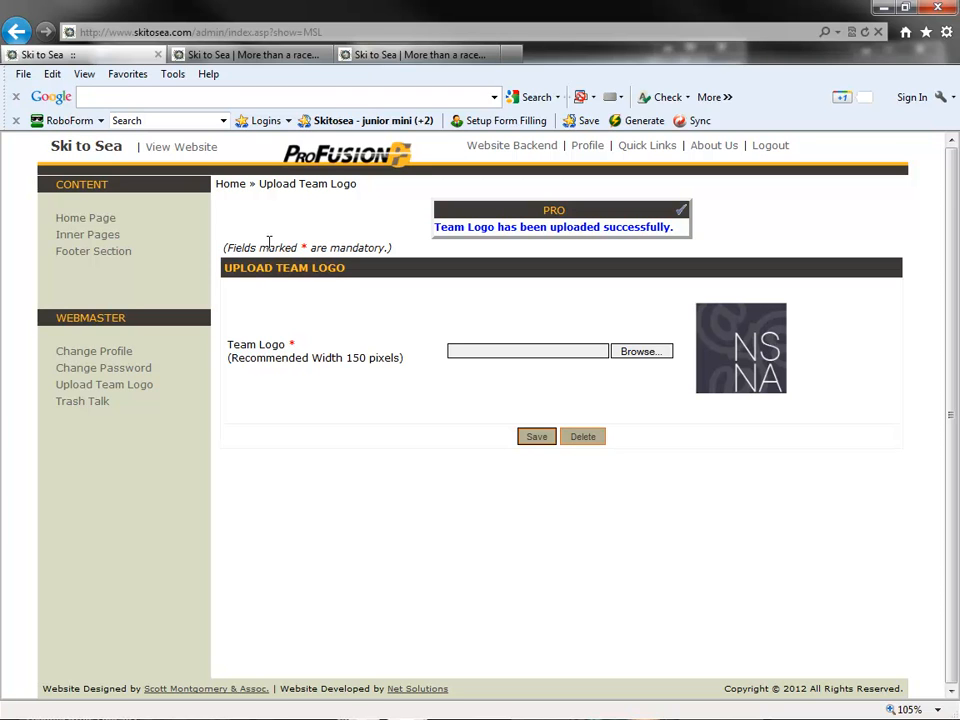
pyautogui.moveTo(163, 415); pyautogui.dragTo(60, 403)
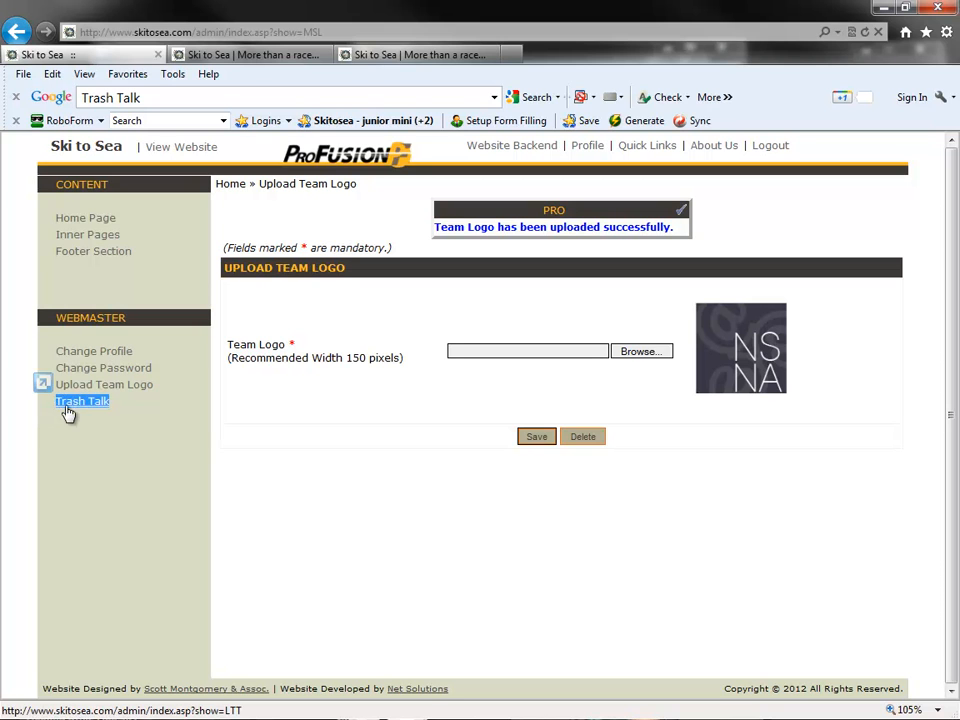
pyautogui.click(89, 404)
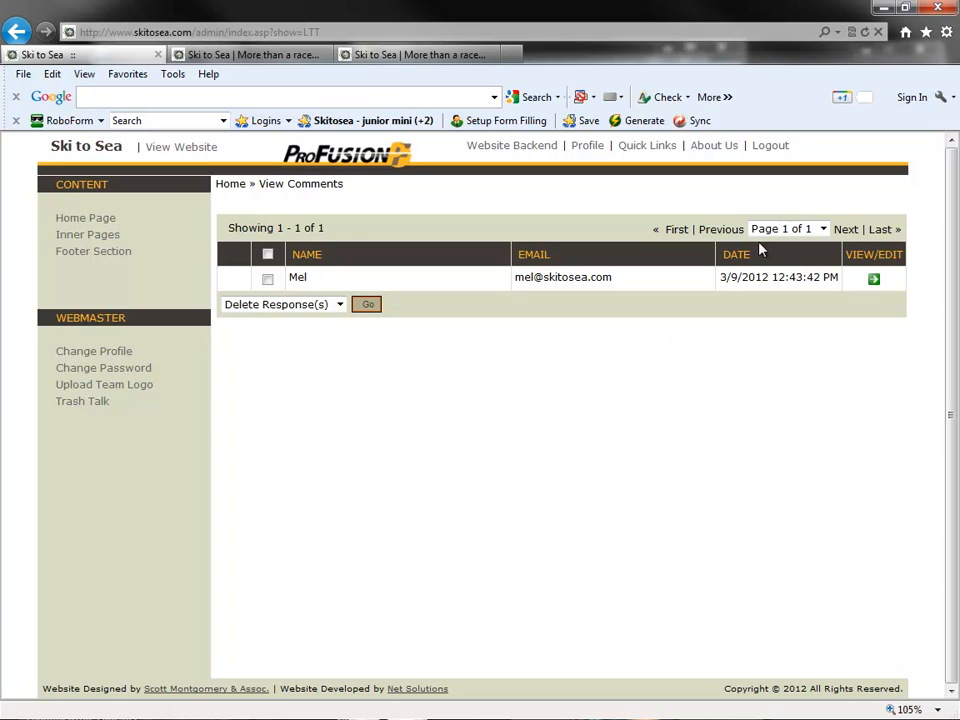
pyautogui.click(267, 279)
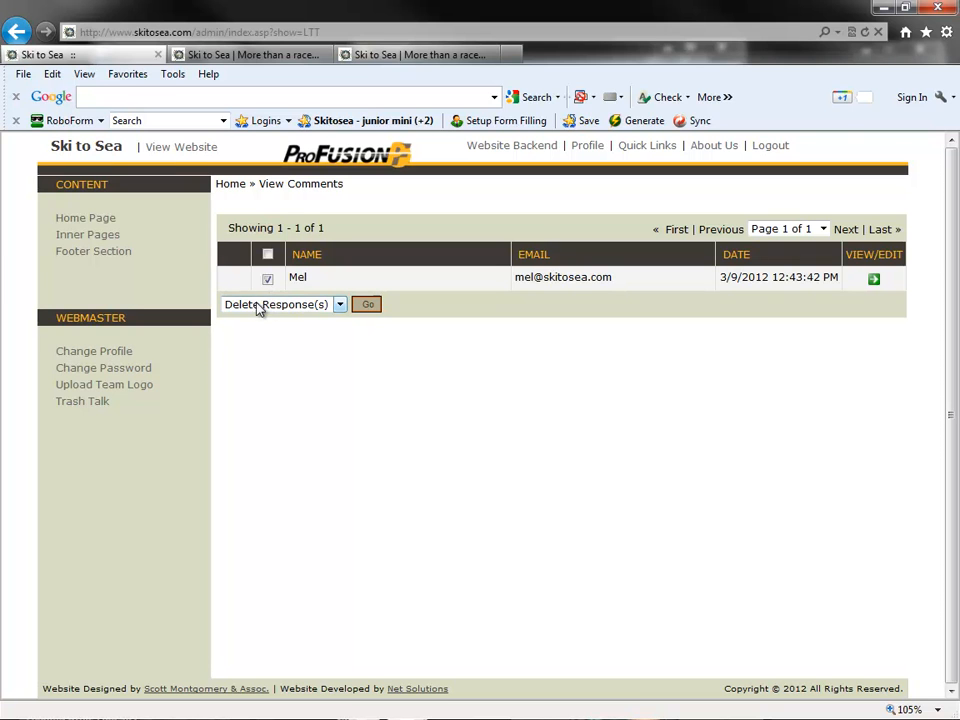
pyautogui.click(260, 305)
pyautogui.click(366, 305)
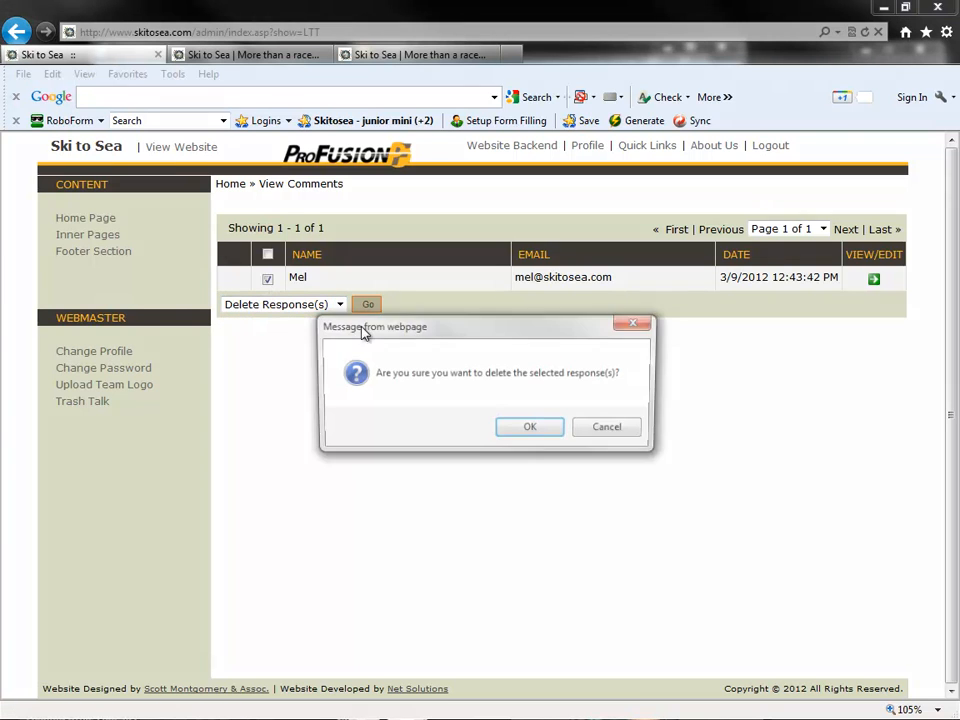
pyautogui.click(529, 430)
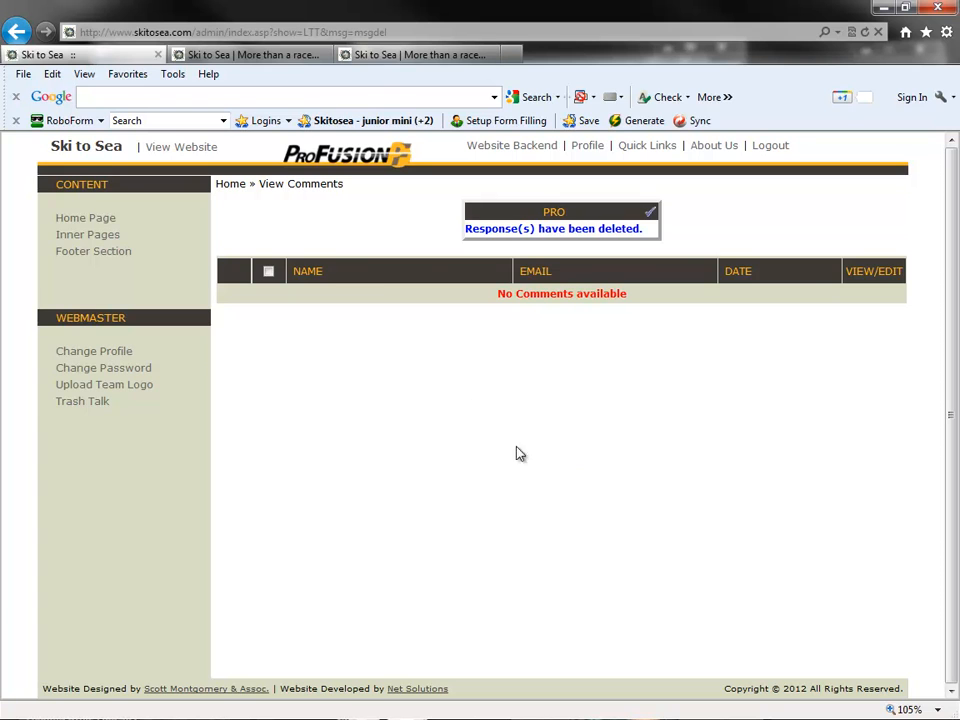
# - Check the comments area of the nsna Trash Talk page on the public site
pyautogui.click(368, 54)
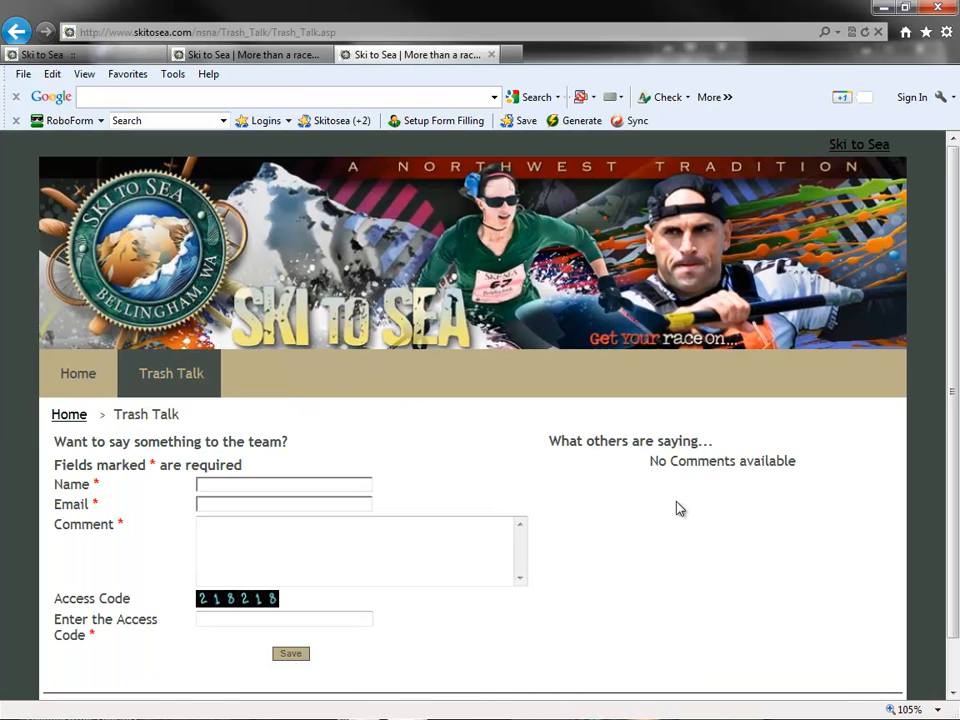
pyautogui.moveTo(652, 460); pyautogui.dragTo(755, 468)
pyautogui.click(654, 457)
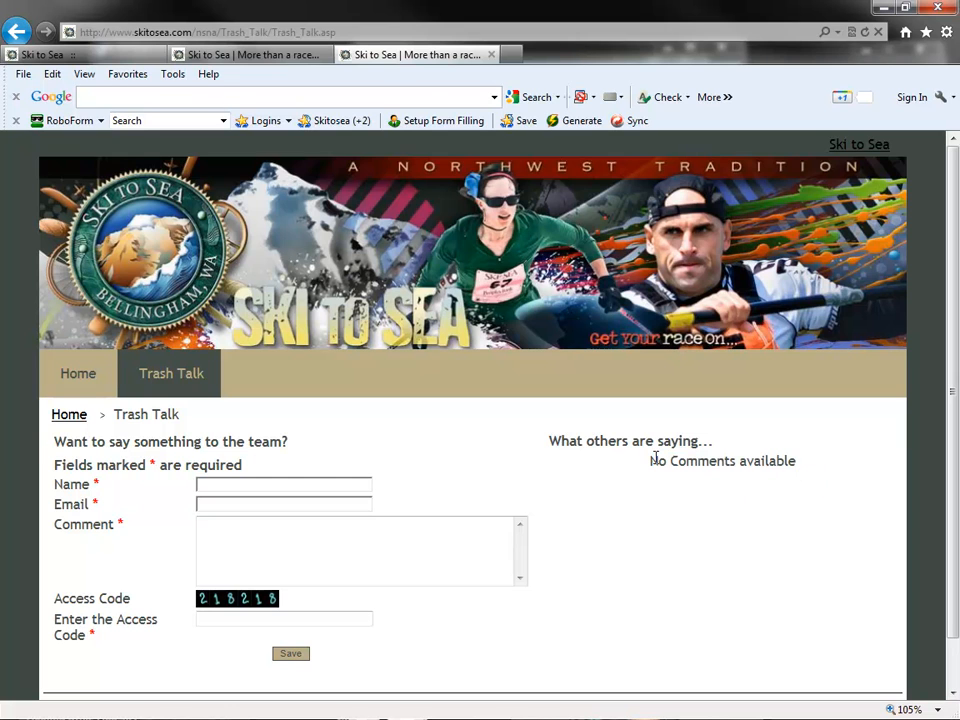
# - Open the Home Page content in the backend and enter the text "Type in information to the site."
pyautogui.click(111, 58)
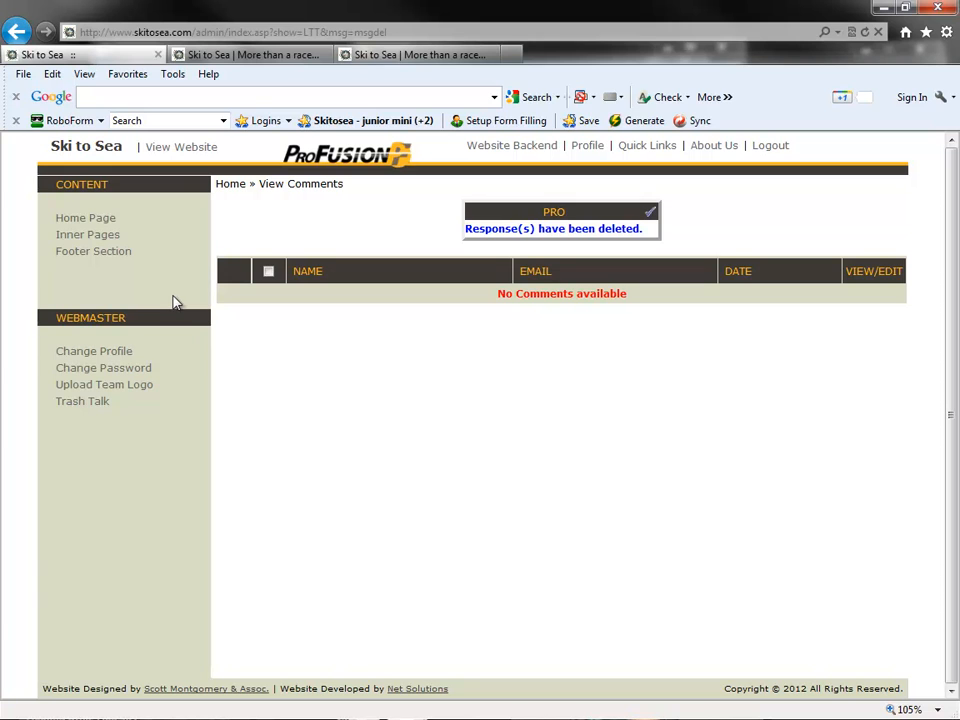
pyautogui.click(110, 219)
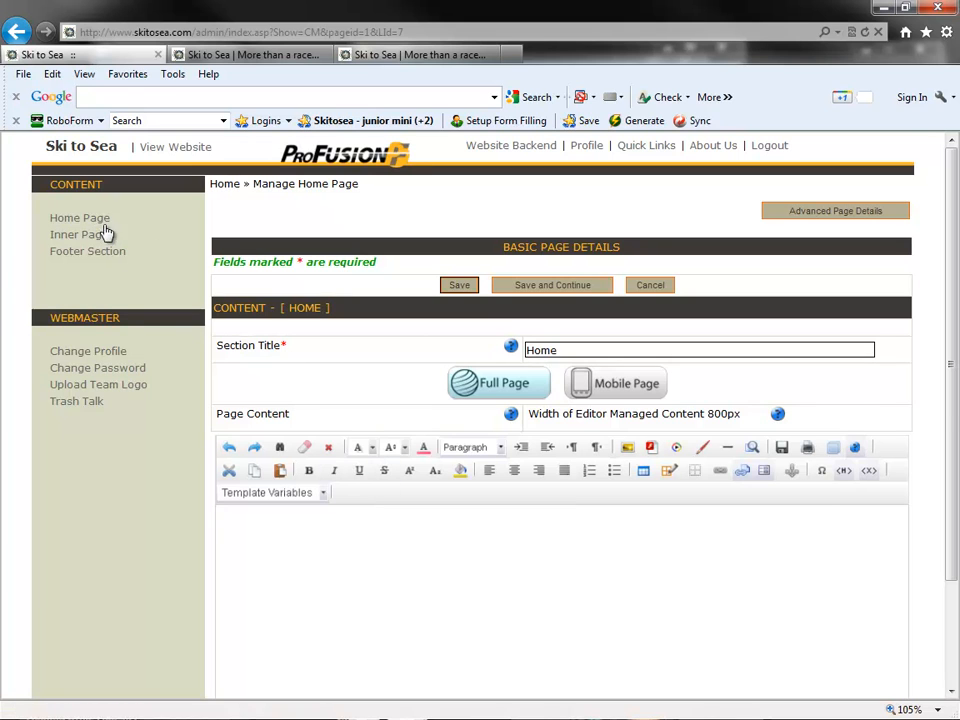
pyautogui.scroll(-1, 317, 525)
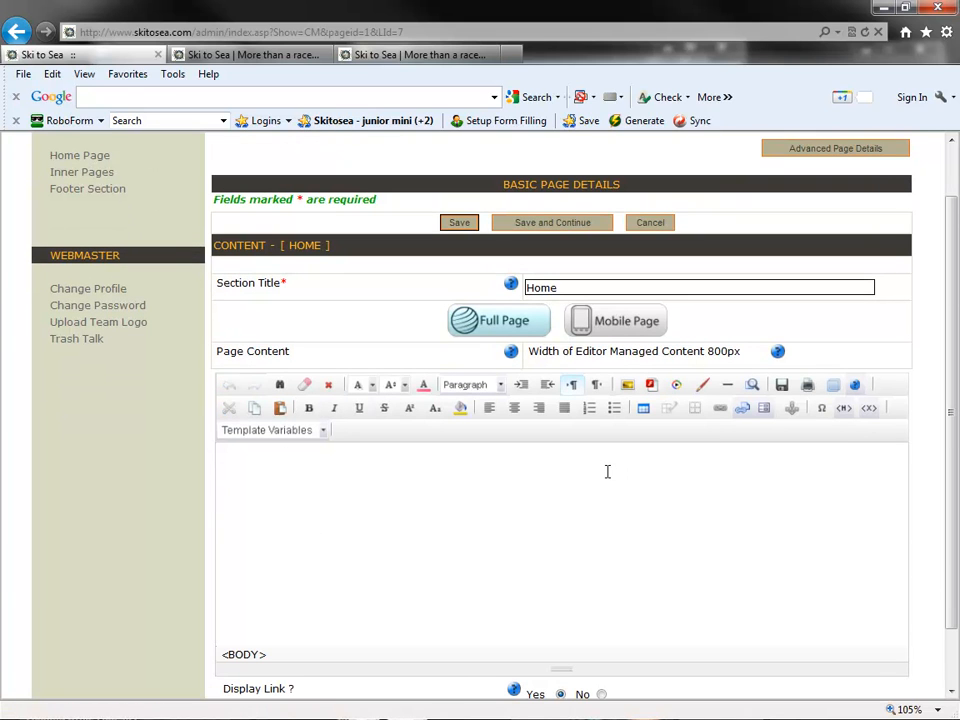
pyautogui.write('Type in information to the site.')
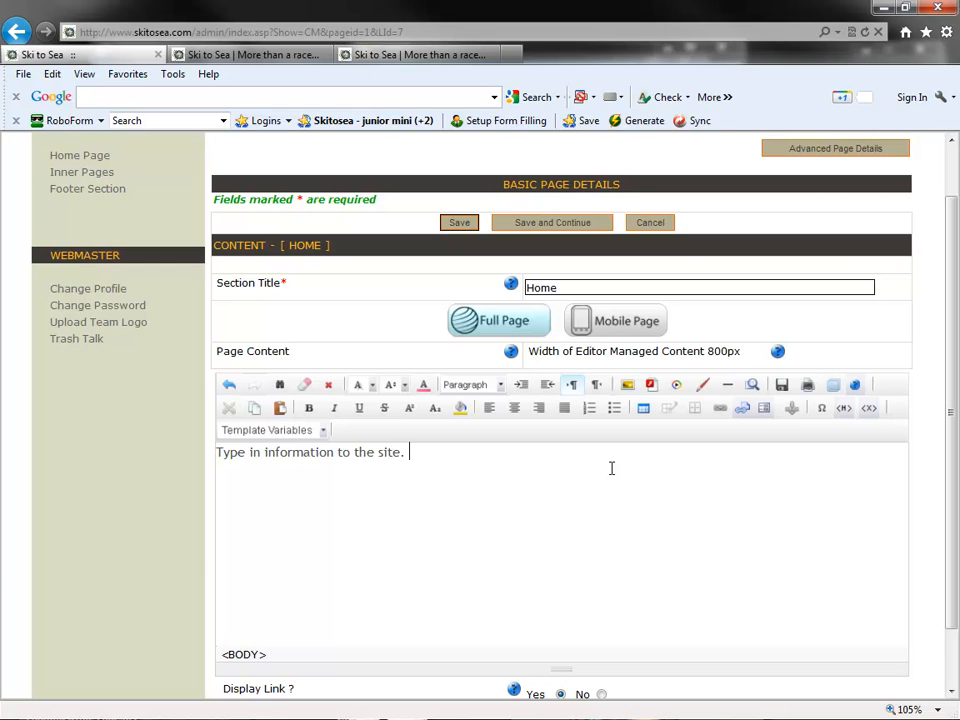
# - Copy the home page sentence and insert it into the existing text using Paste from Word
pyautogui.moveTo(452, 463); pyautogui.dragTo(220, 449)
pyautogui.hotkey('ctrl', 'c')
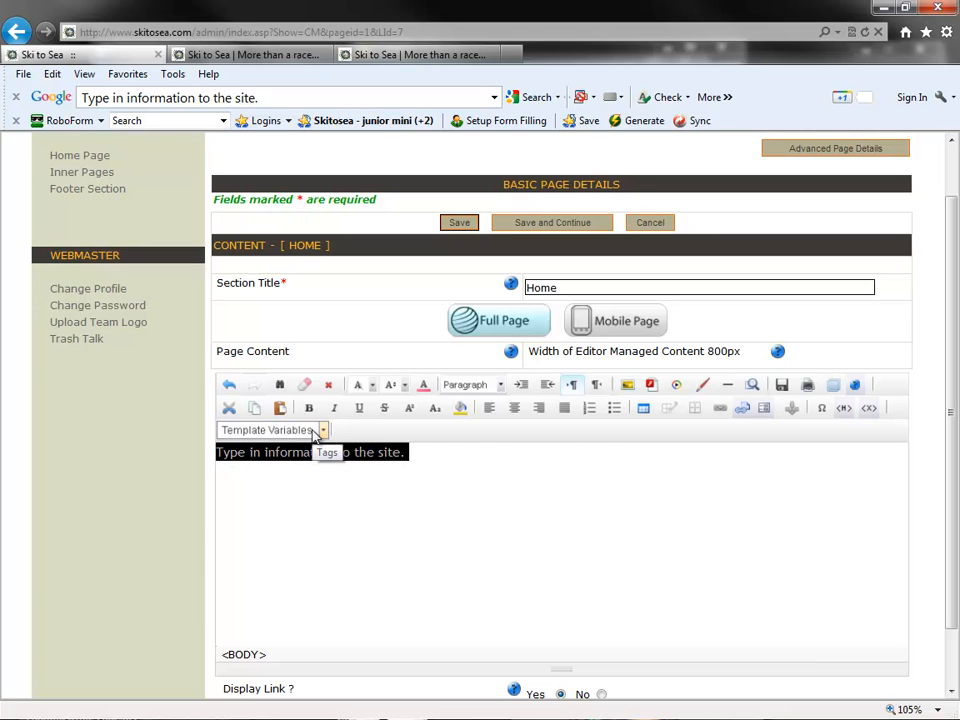
pyautogui.click(480, 507)
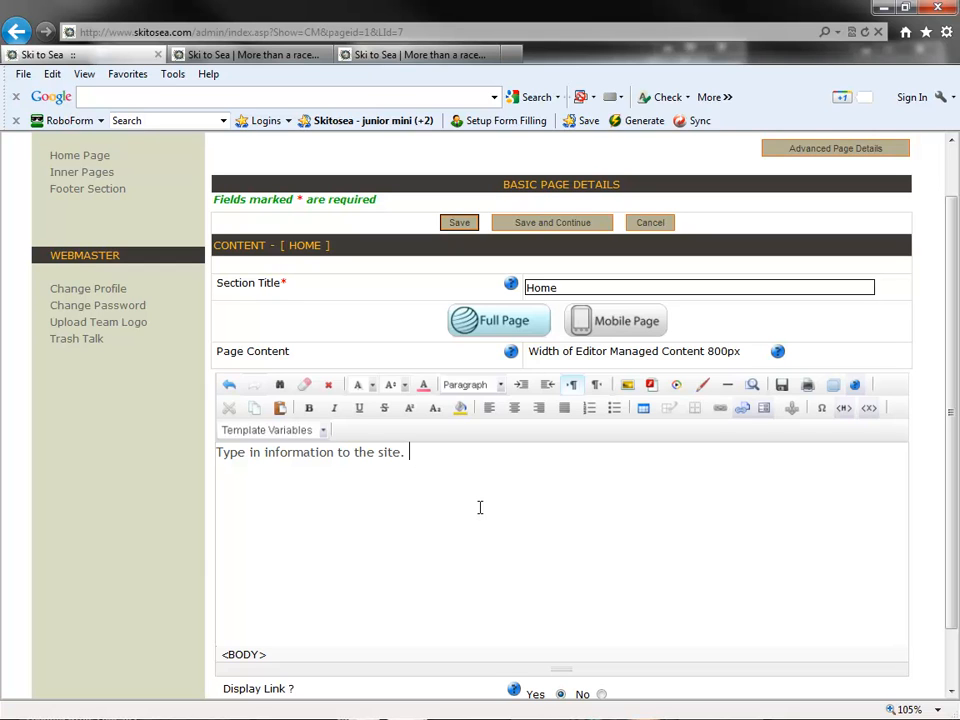
pyautogui.click(281, 418)
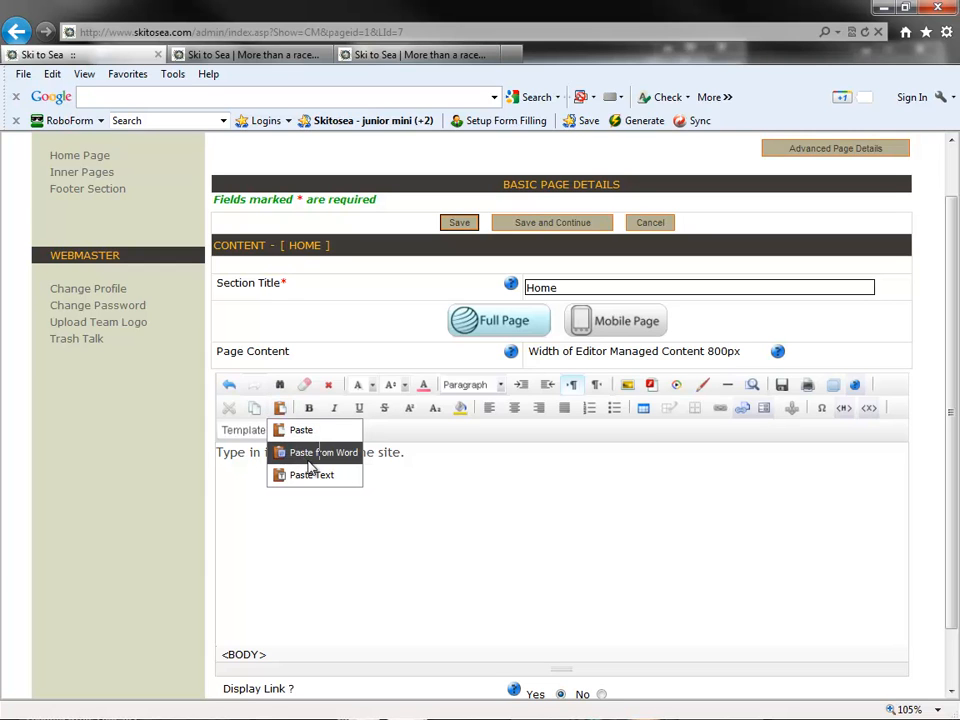
pyautogui.click(311, 464)
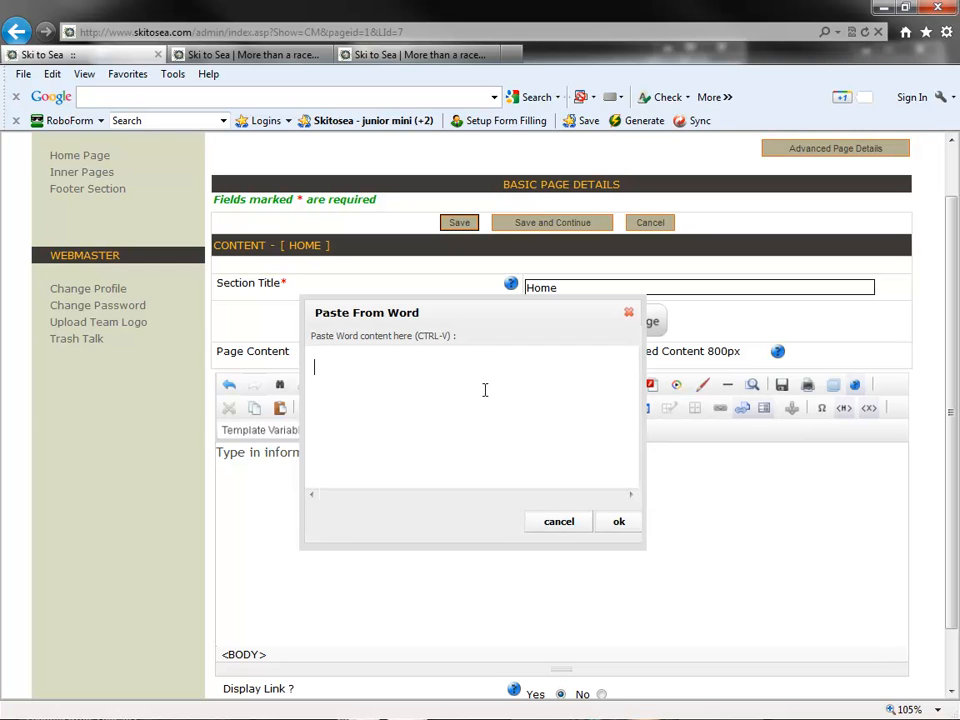
pyautogui.hotkey('ctrl', 'v')
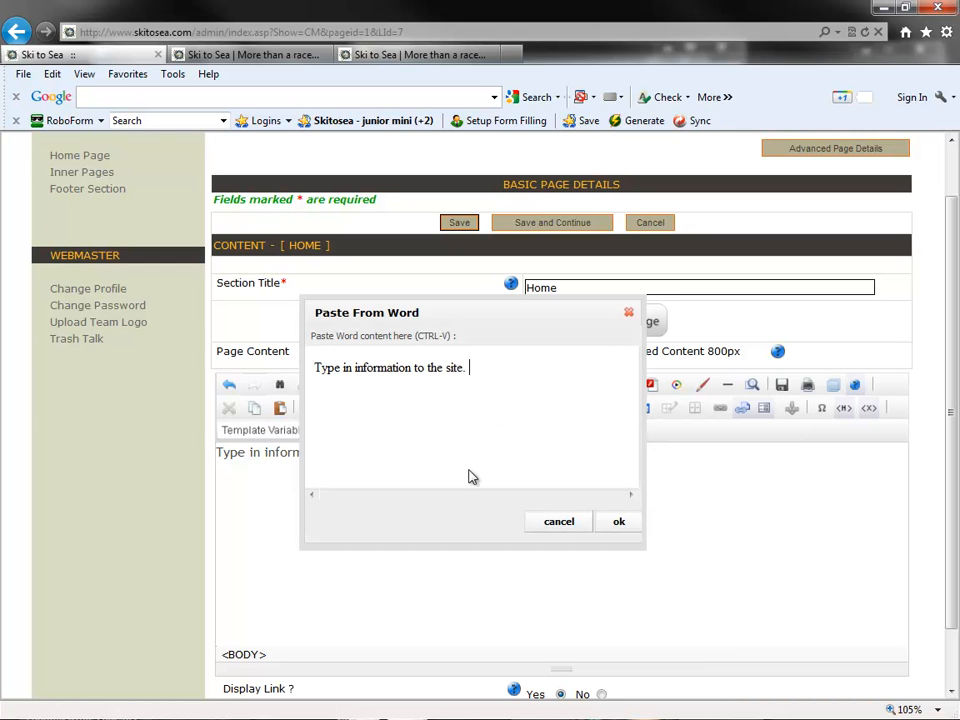
pyautogui.click(618, 522)
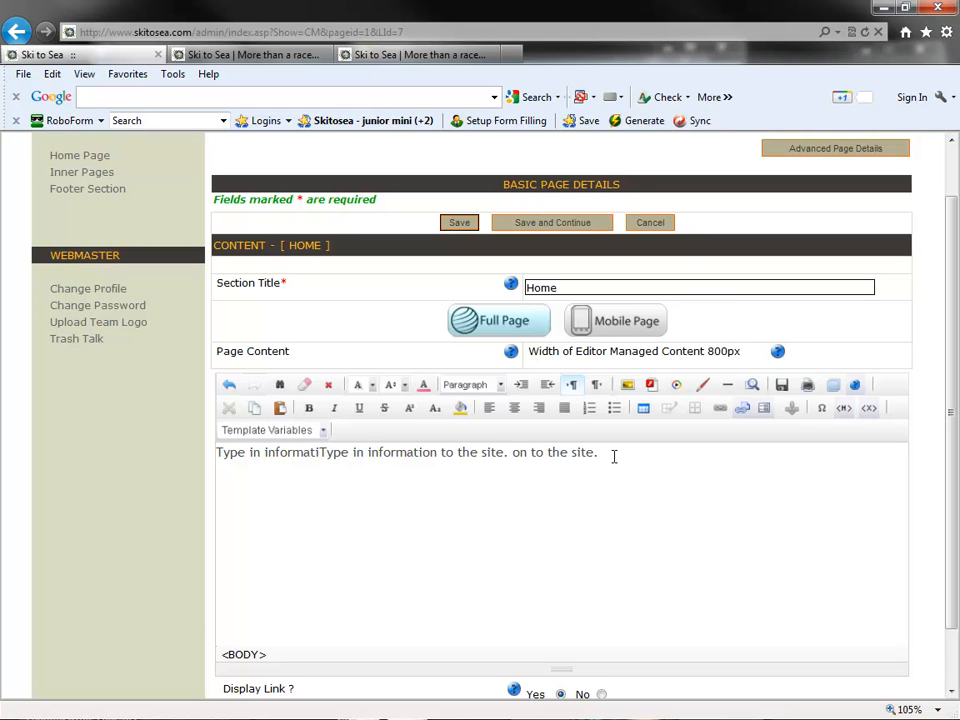
# - Make all of the home page text bold
pyautogui.moveTo(616, 453); pyautogui.dragTo(230, 466)
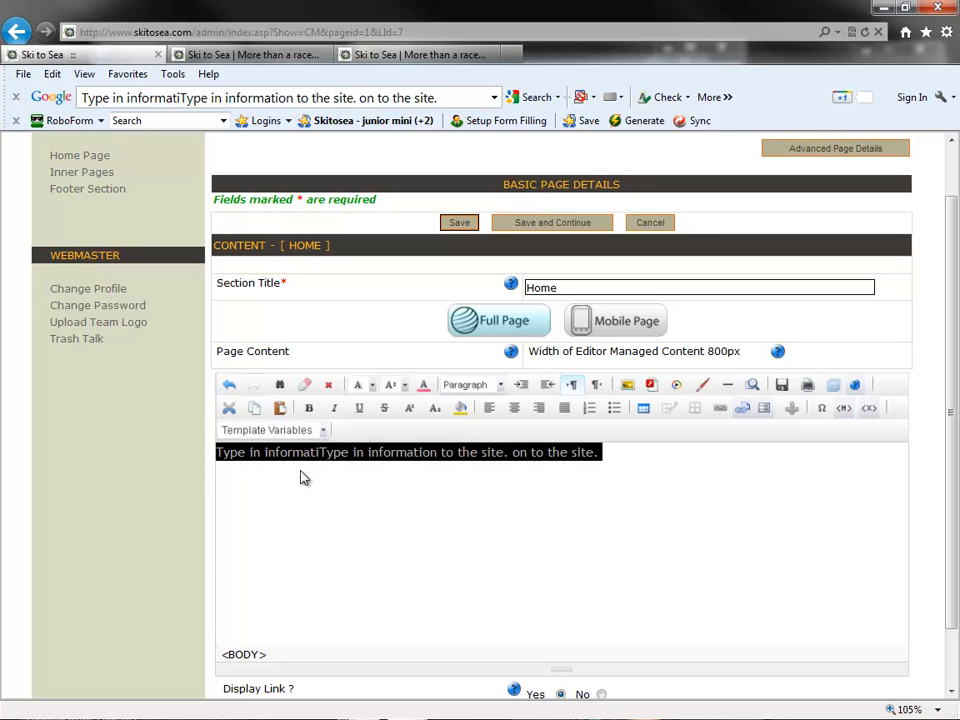
pyautogui.click(310, 408)
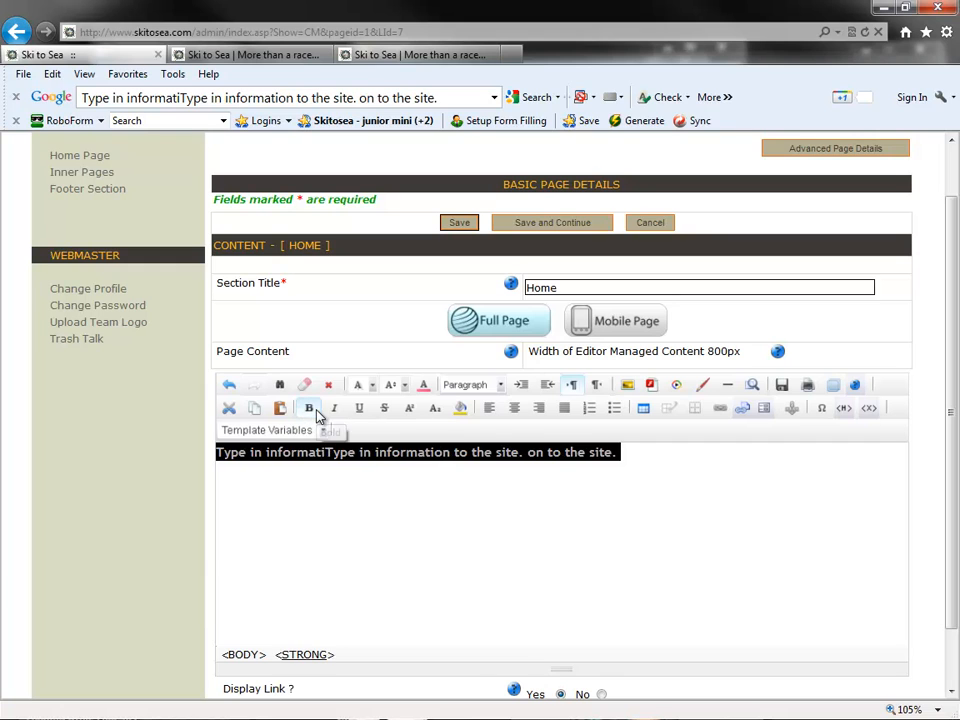
pyautogui.click(321, 454)
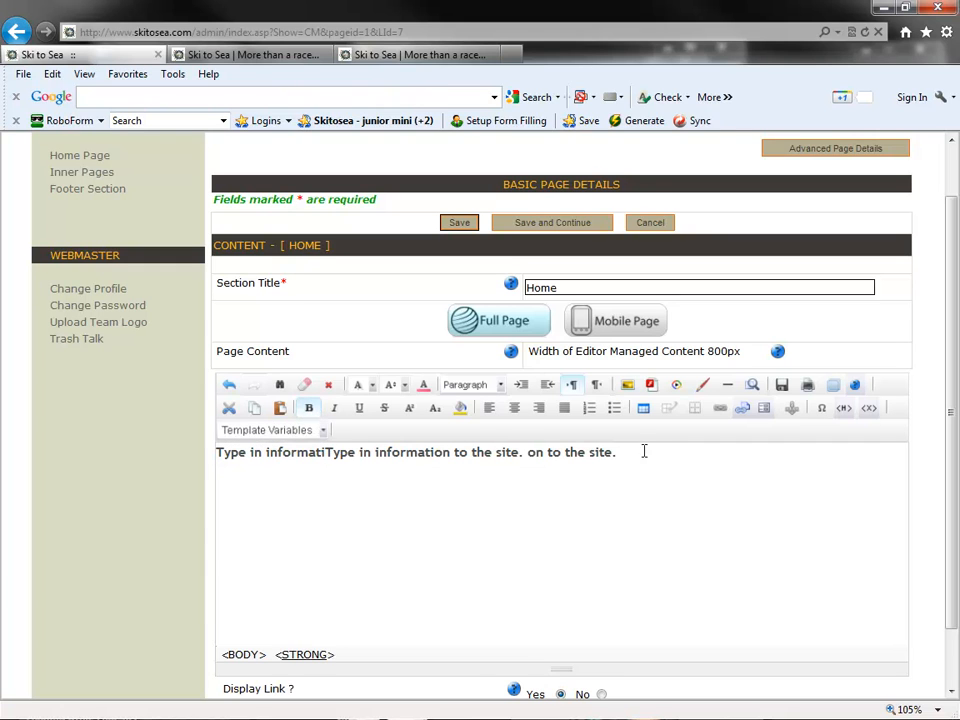
# - Move "on to the site." onto a separate line and make it italic
pyautogui.click(533, 453)
pyautogui.press('Return')
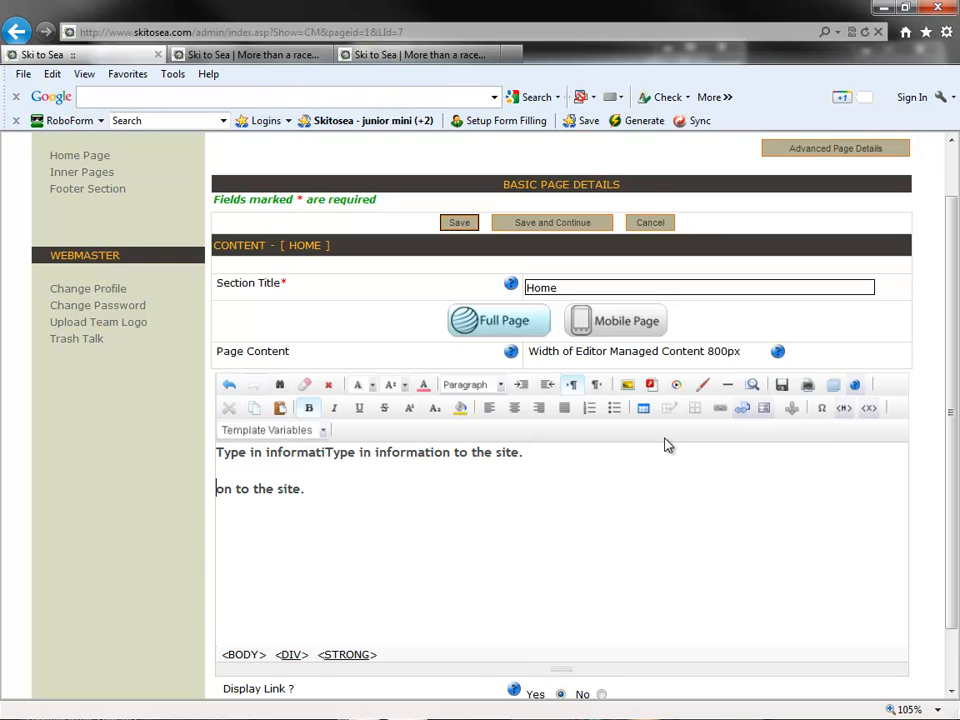
pyautogui.moveTo(305, 489); pyautogui.dragTo(223, 495)
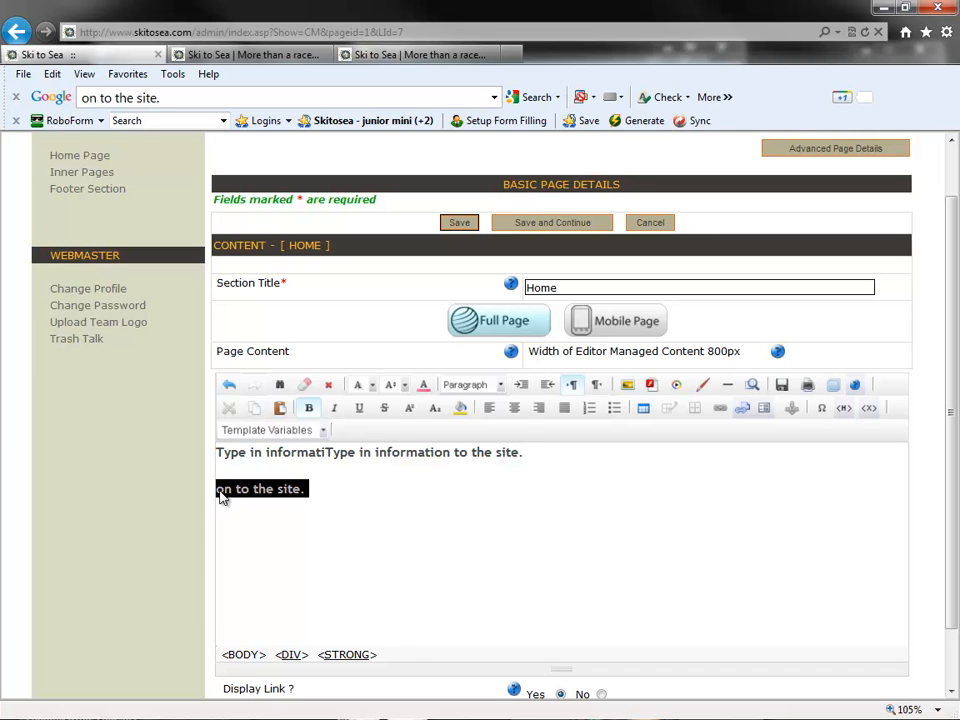
pyautogui.click(334, 408)
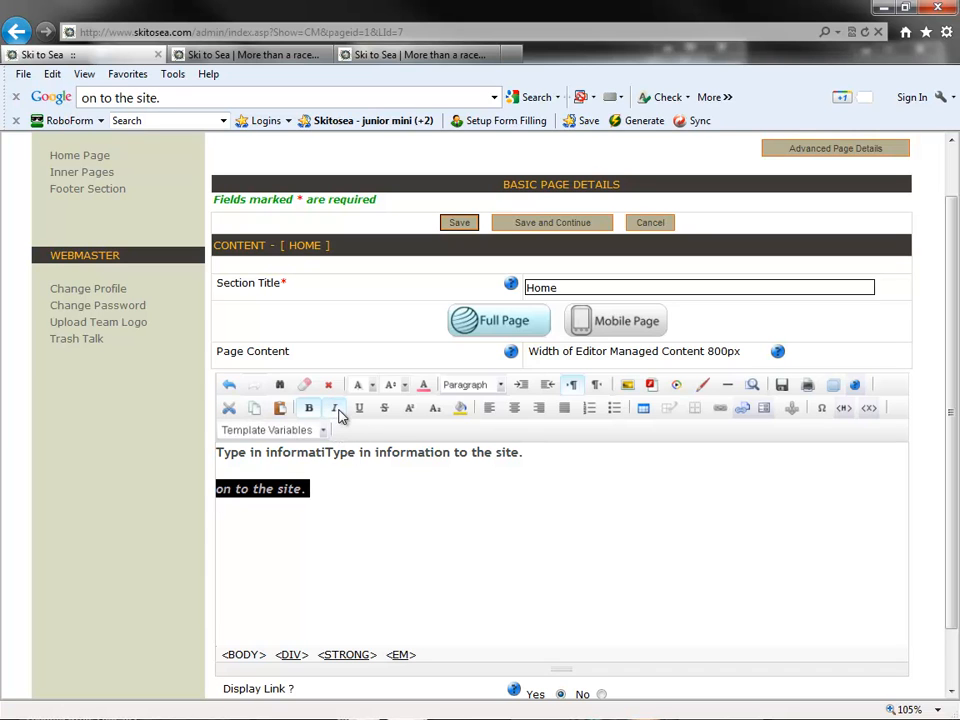
pyautogui.click(339, 502)
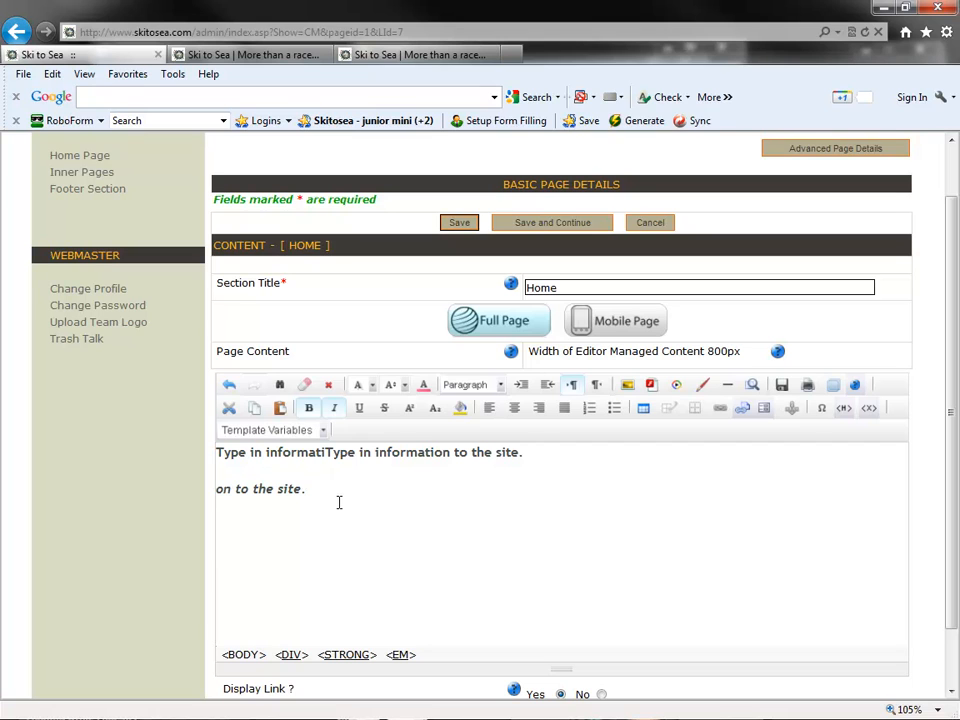
pyautogui.hotkey('ctrl', 'z')
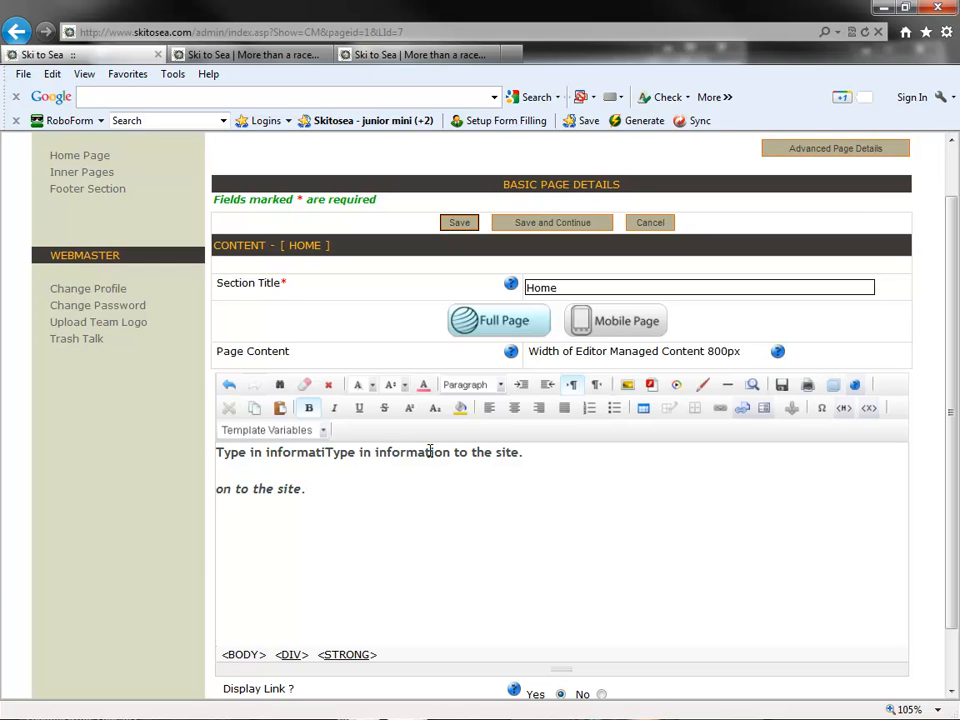
pyautogui.click(438, 450)
# - Upload logo.jpg to the asset manager and choose it as the source of a new home page image
pyautogui.click(626, 386)
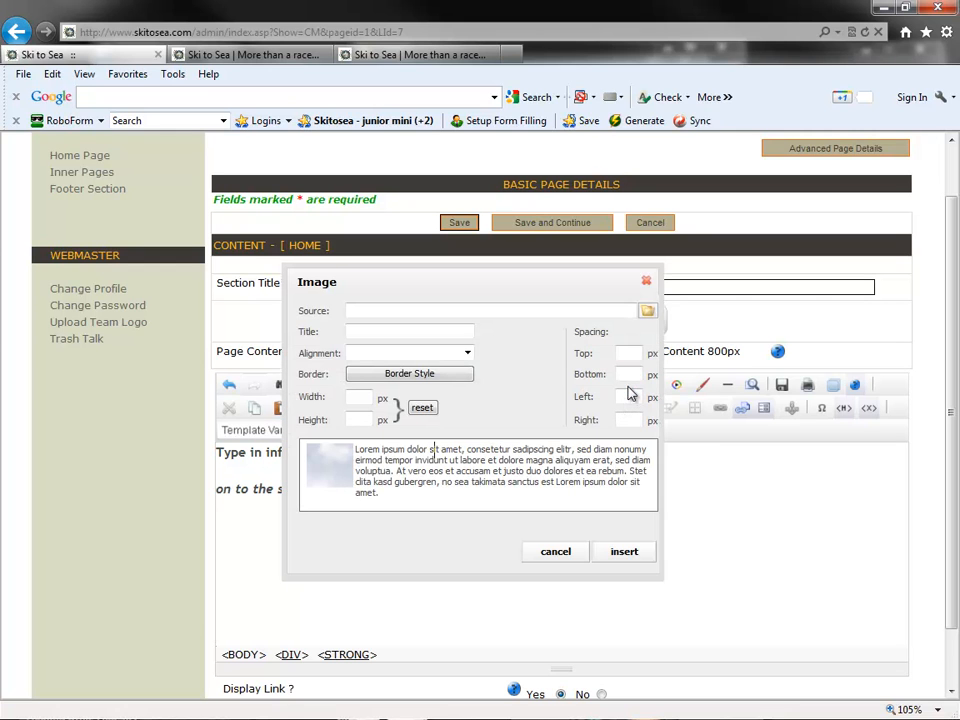
pyautogui.click(647, 313)
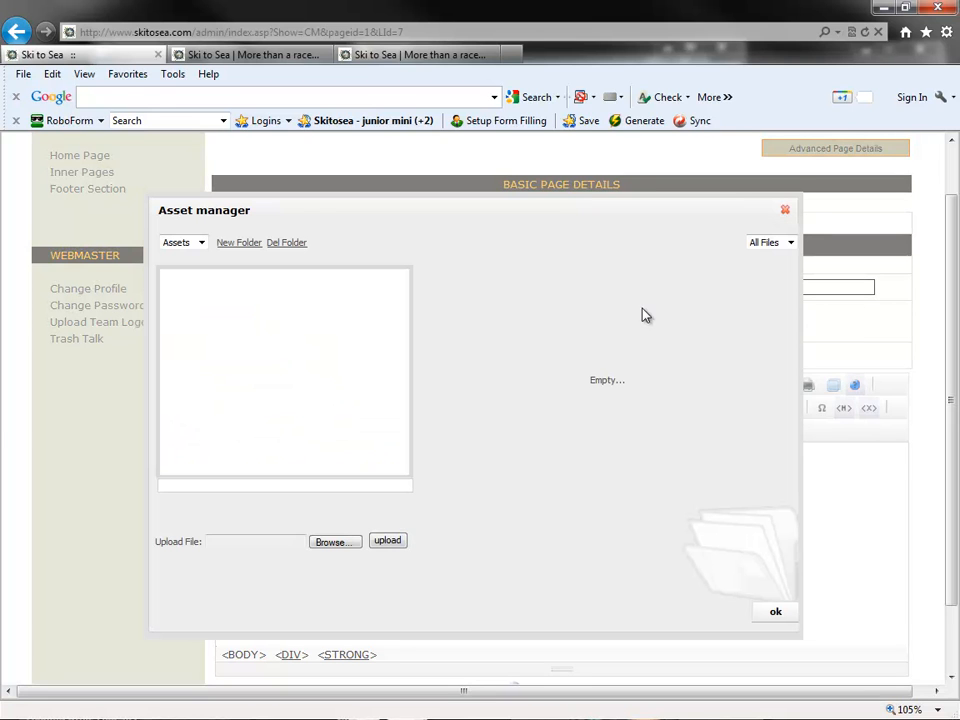
pyautogui.click(335, 543)
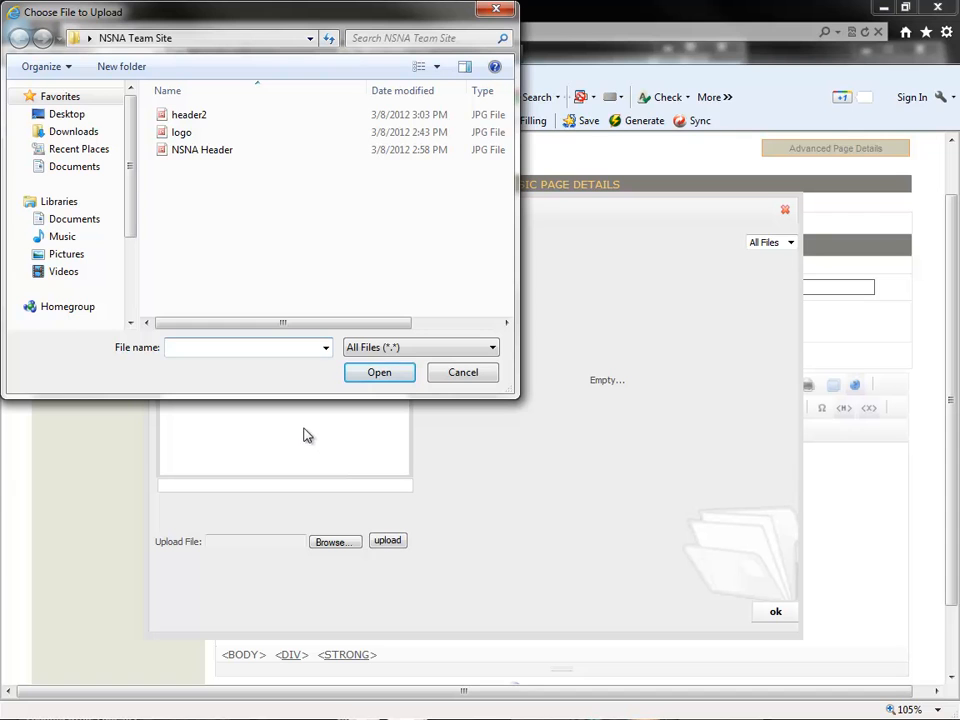
pyautogui.doubleClick(180, 133)
pyautogui.click(387, 542)
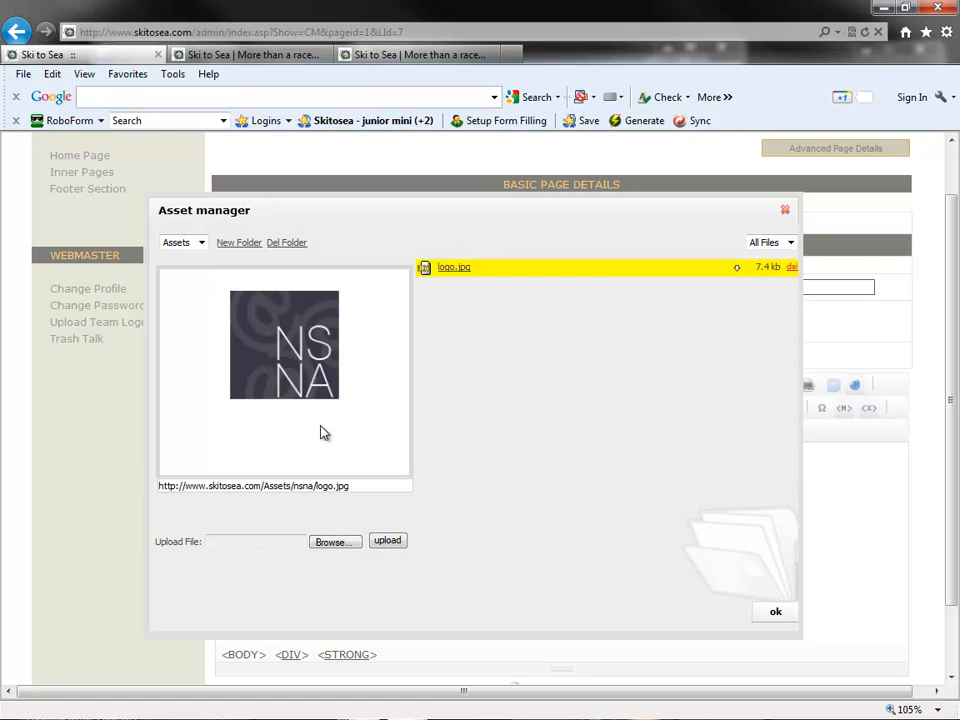
pyautogui.click(776, 613)
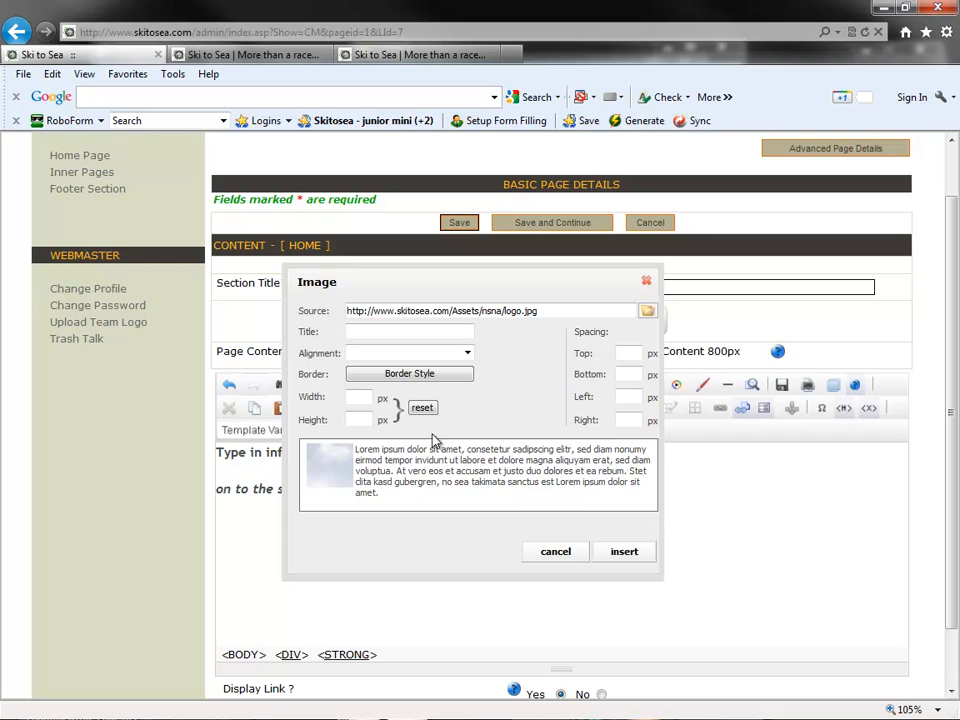
# - Set the image's alignment to left and its right spacing to 20 px, and insert it into the home page
pyautogui.click(359, 355)
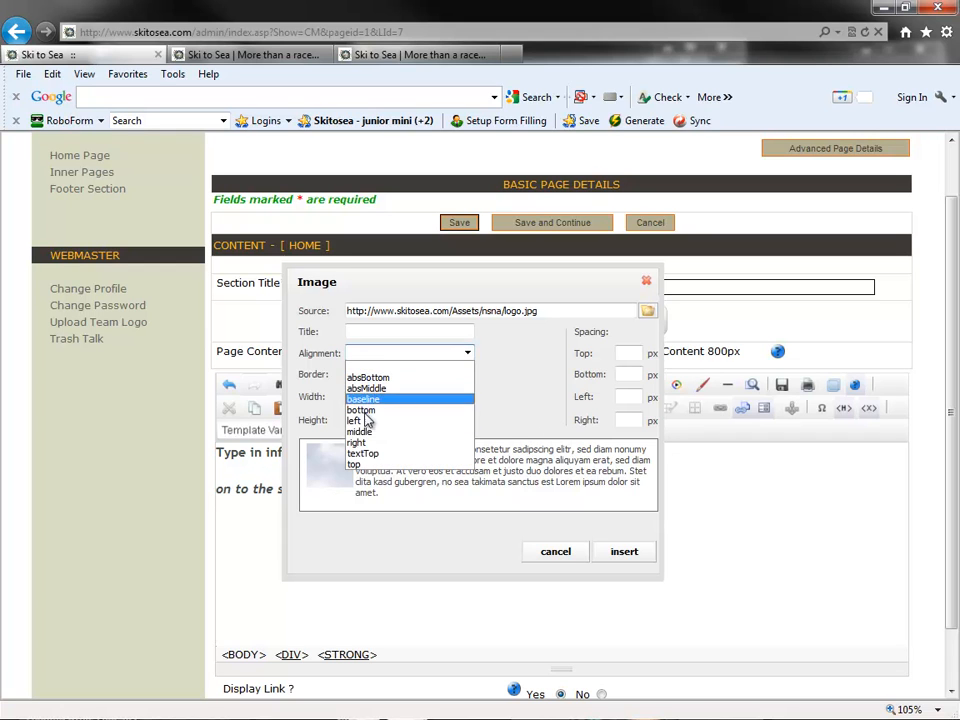
pyautogui.click(362, 443)
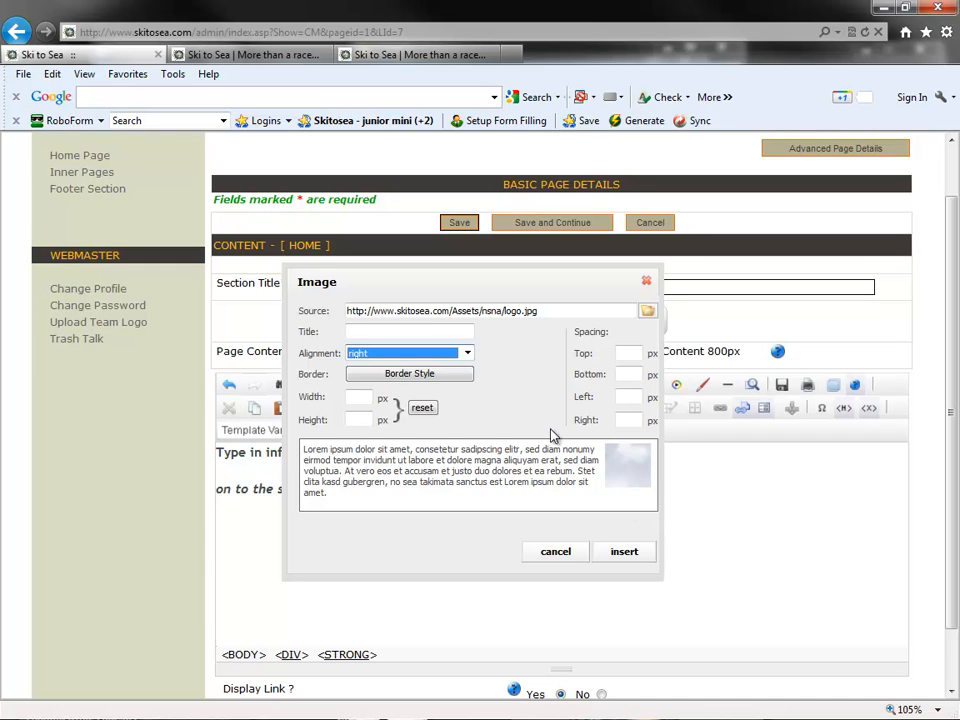
pyautogui.click(435, 356)
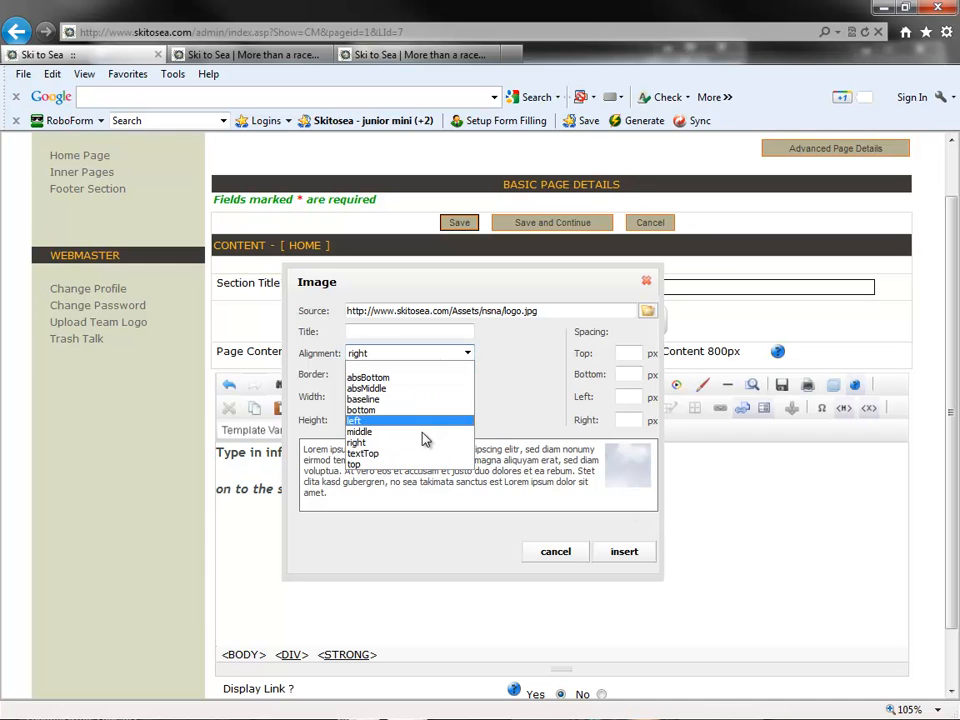
pyautogui.click(412, 422)
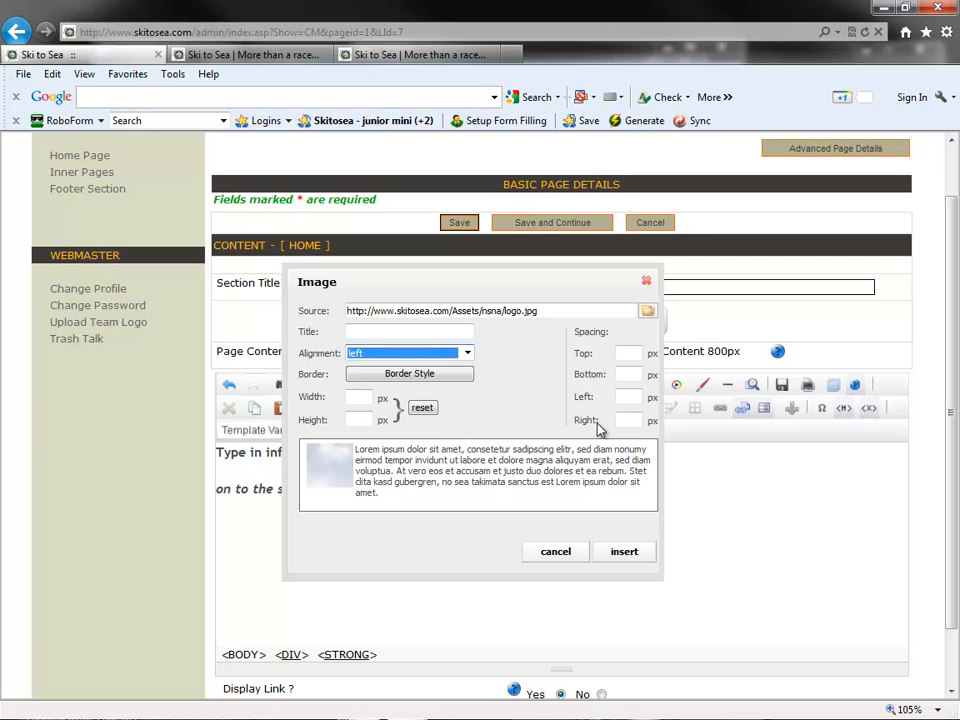
pyautogui.click(629, 400)
pyautogui.click(629, 419)
pyautogui.write('20')
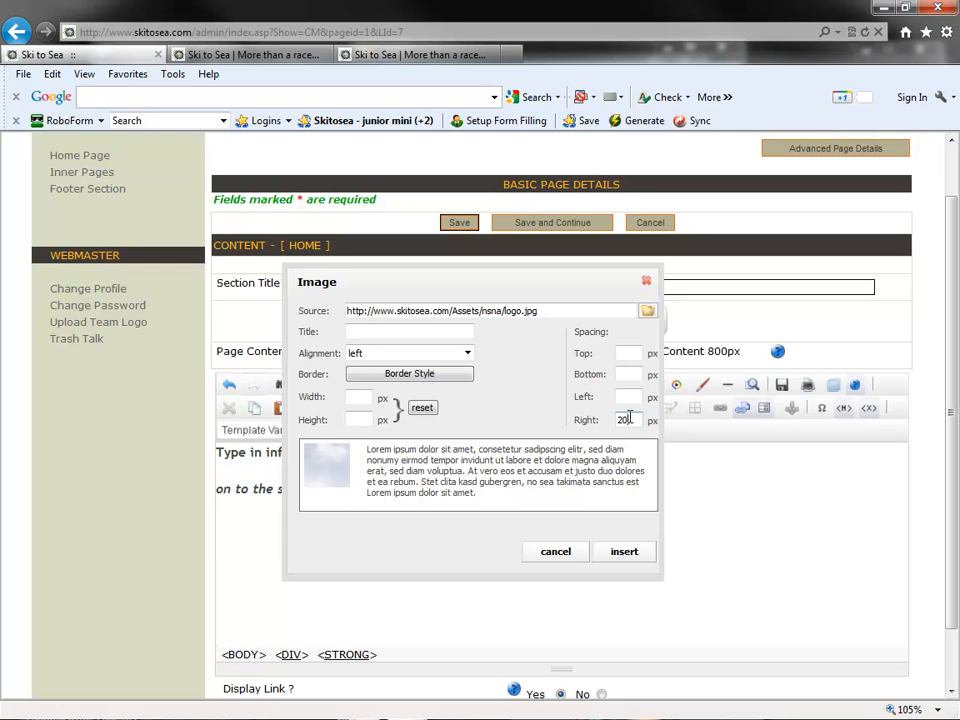
pyautogui.click(633, 553)
pyautogui.click(559, 535)
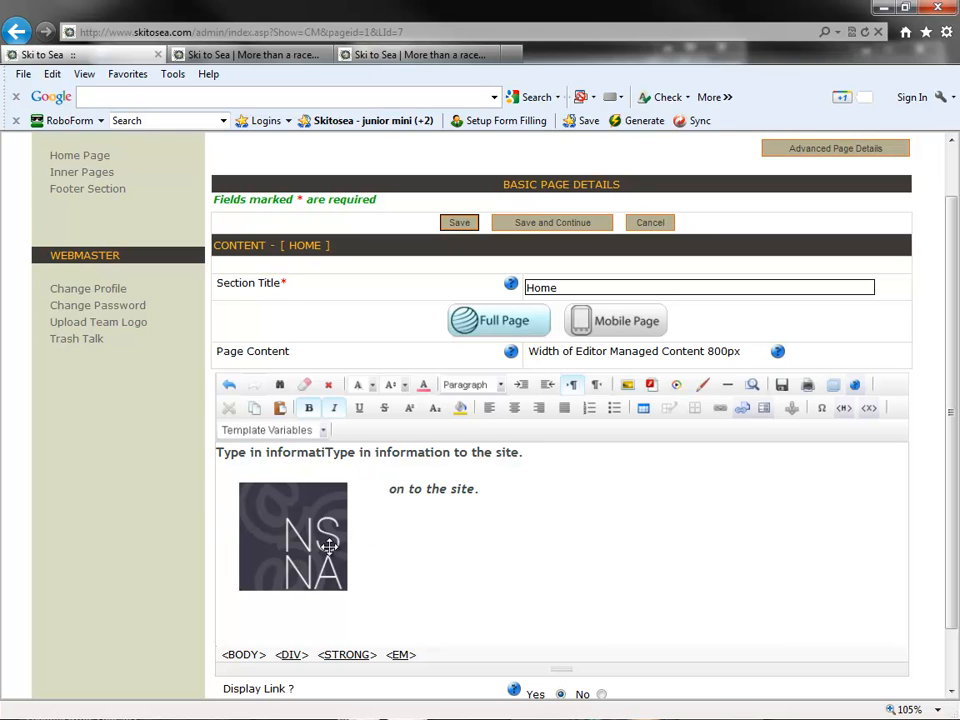
# - Copy the italic line "on to the site." beside the logo and paste it four times below
pyautogui.moveTo(530, 488); pyautogui.dragTo(386, 488)
pyautogui.hotkey('ctrl', 'c')
pyautogui.press('End')
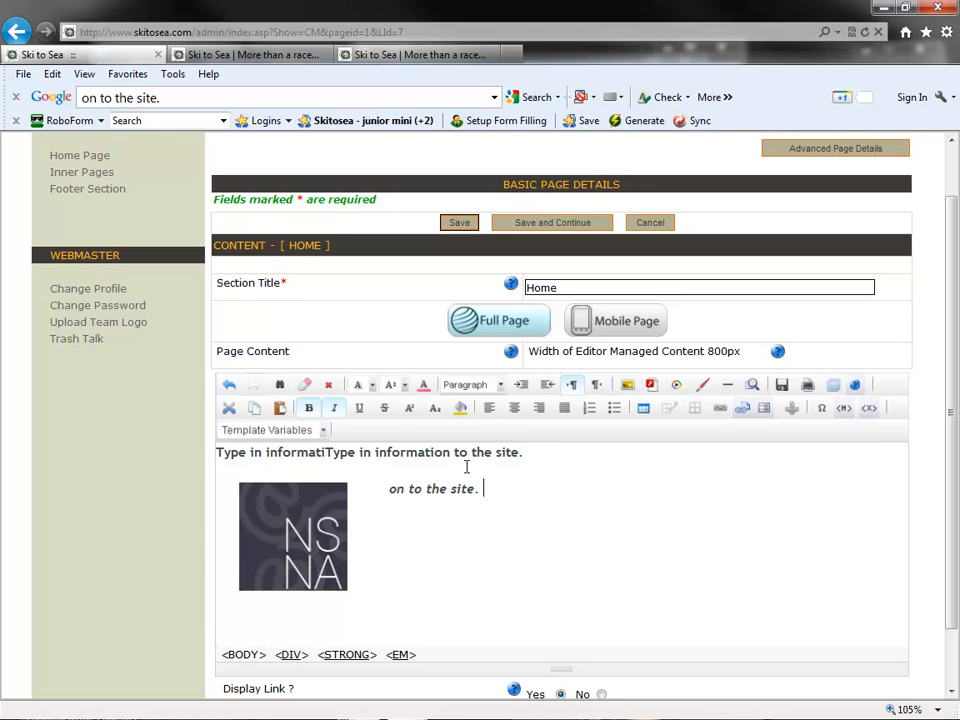
pyautogui.hotkey('ctrl', 'v')
pyautogui.hotkey('ctrl', 'v')
pyautogui.hotkey('ctrl', 'v')
pyautogui.hotkey('ctrl', 'v')
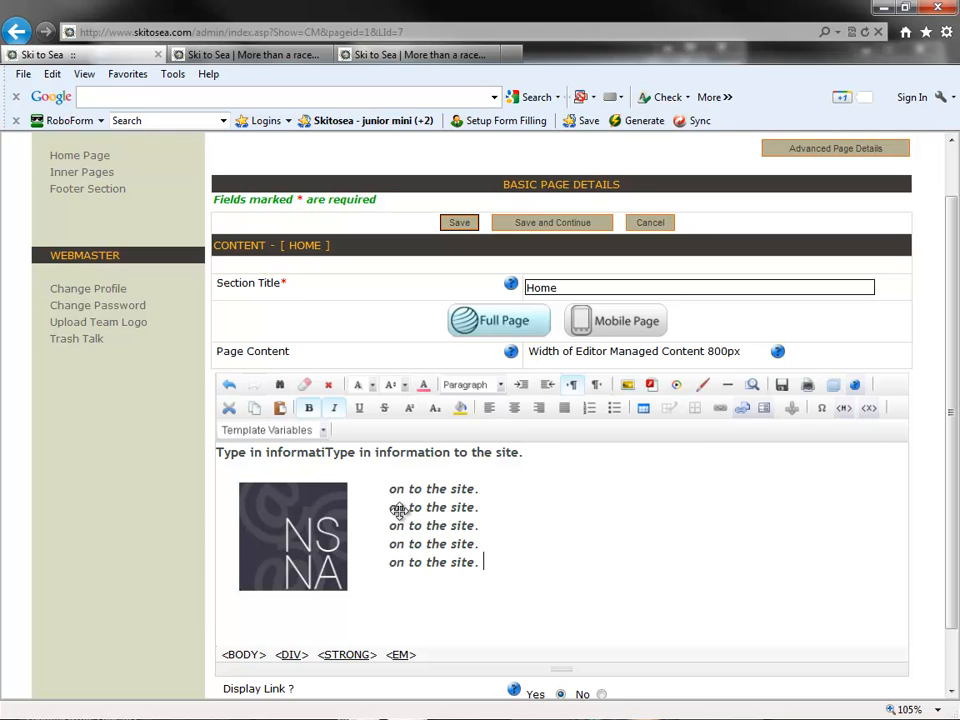
pyautogui.click(415, 546)
pyautogui.press('Home')
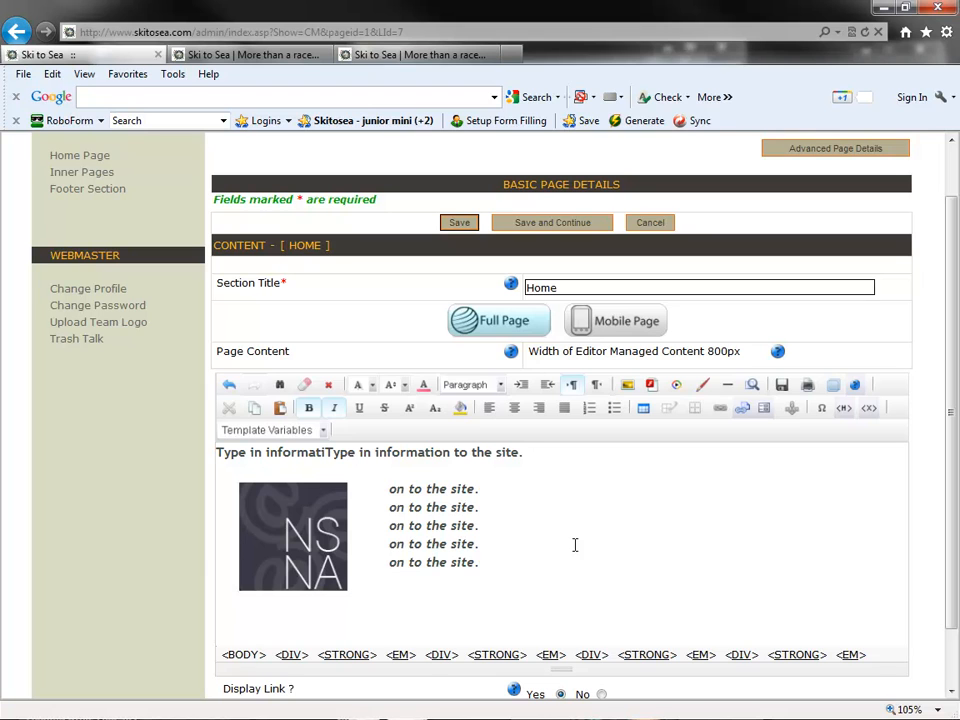
# - Add the line "Visit Net Solutions On the Web" below the repeated italic lines
pyautogui.click(516, 559)
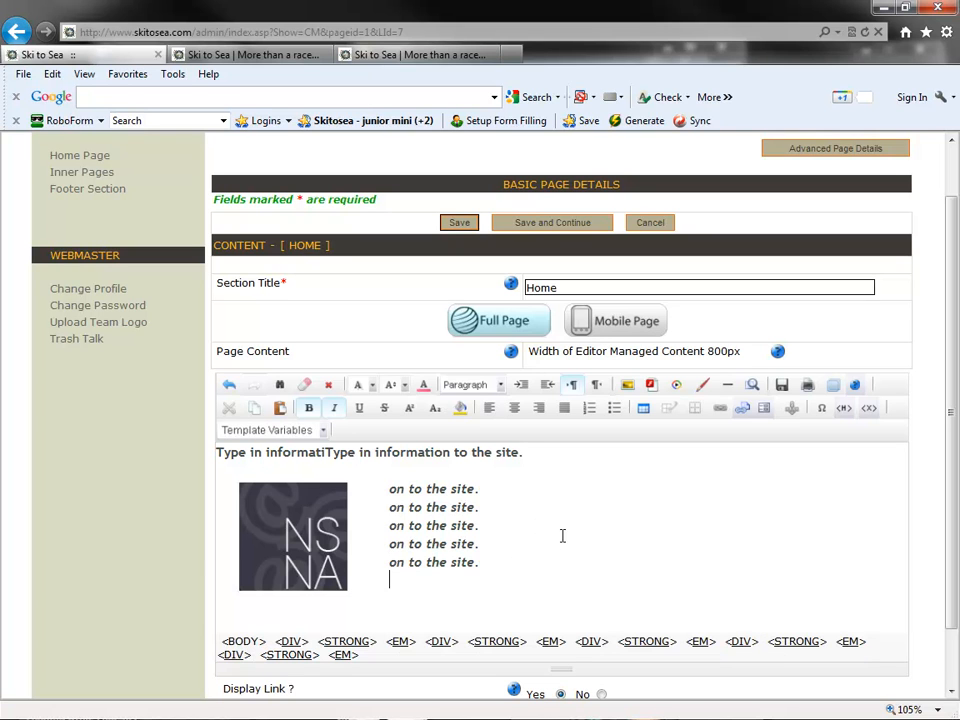
pyautogui.press('Return')
pyautogui.write('Visit Net Sol')
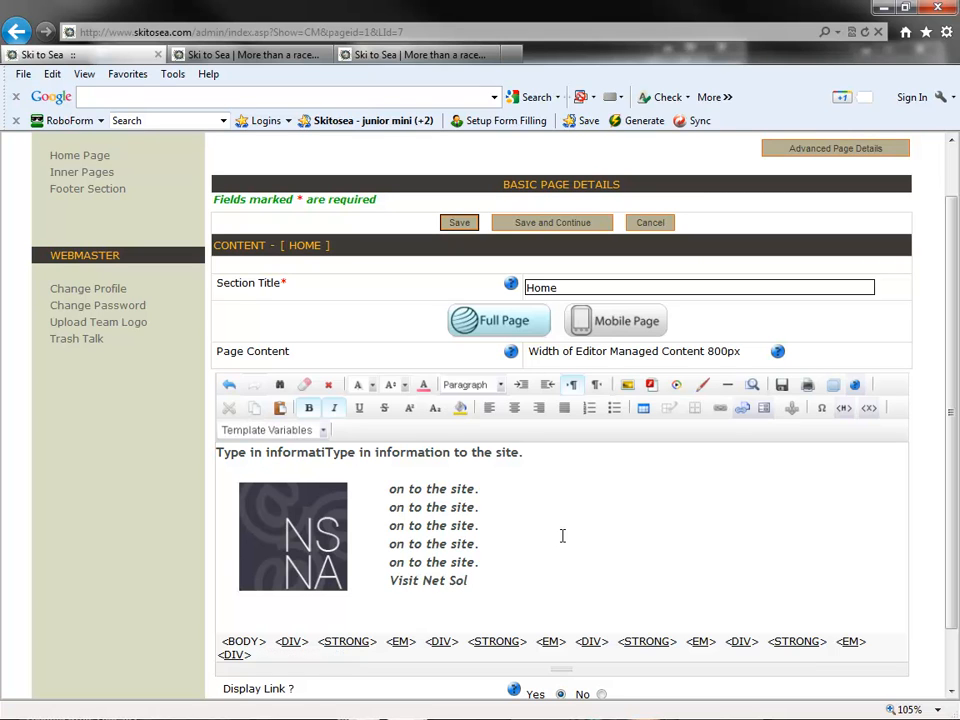
pyautogui.write('utions On the Web')
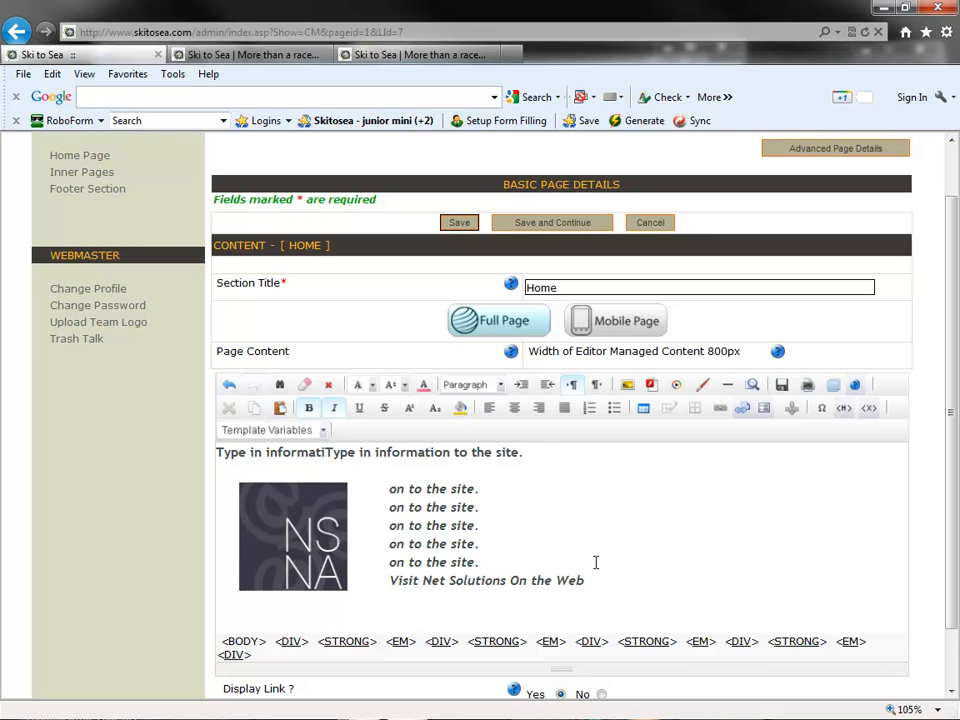
pyautogui.moveTo(592, 580); pyautogui.dragTo(388, 581)
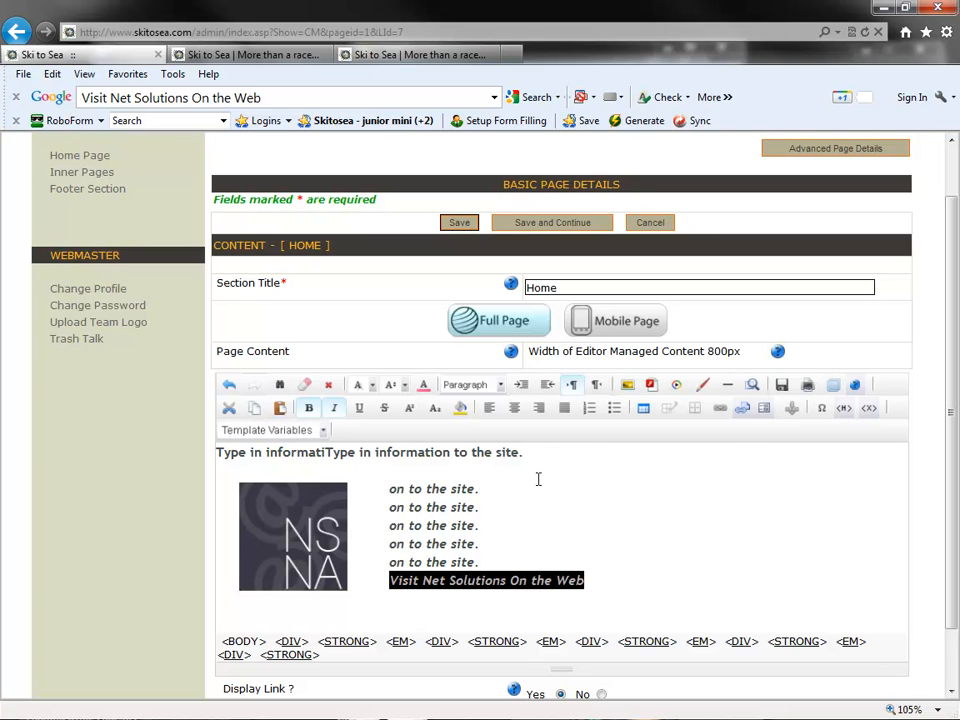
pyautogui.click(719, 410)
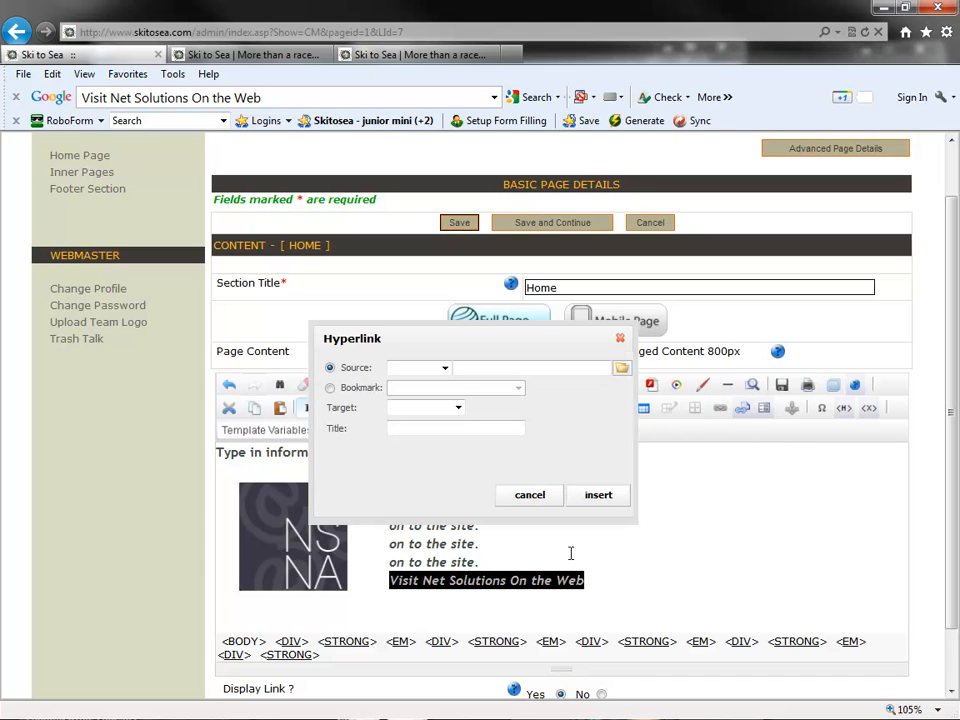
pyautogui.click(444, 368)
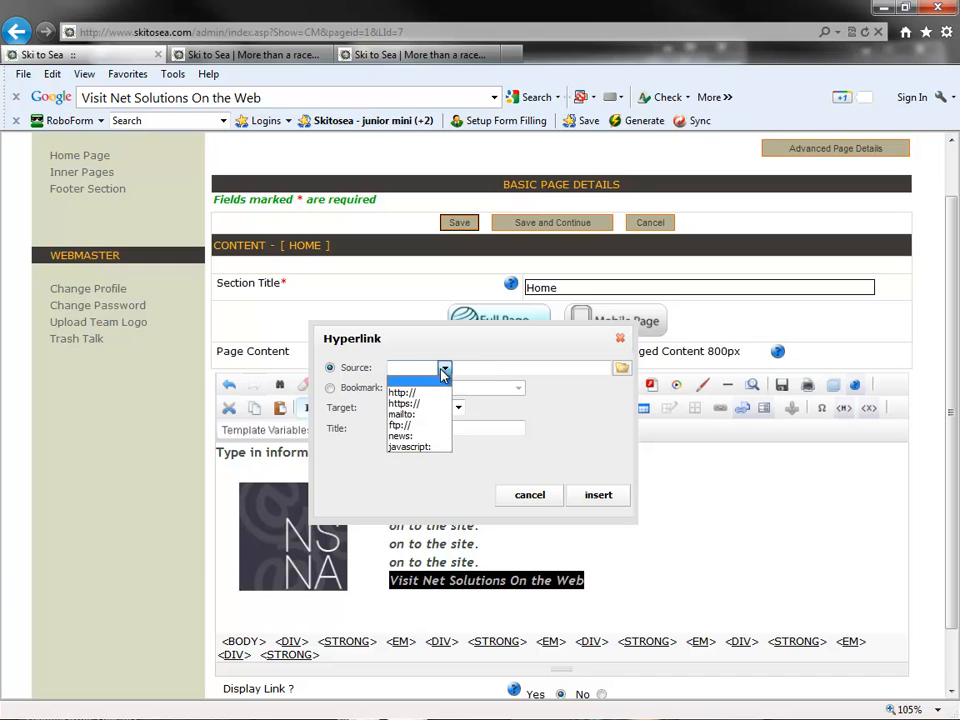
pyautogui.click(433, 401)
pyautogui.click(501, 362)
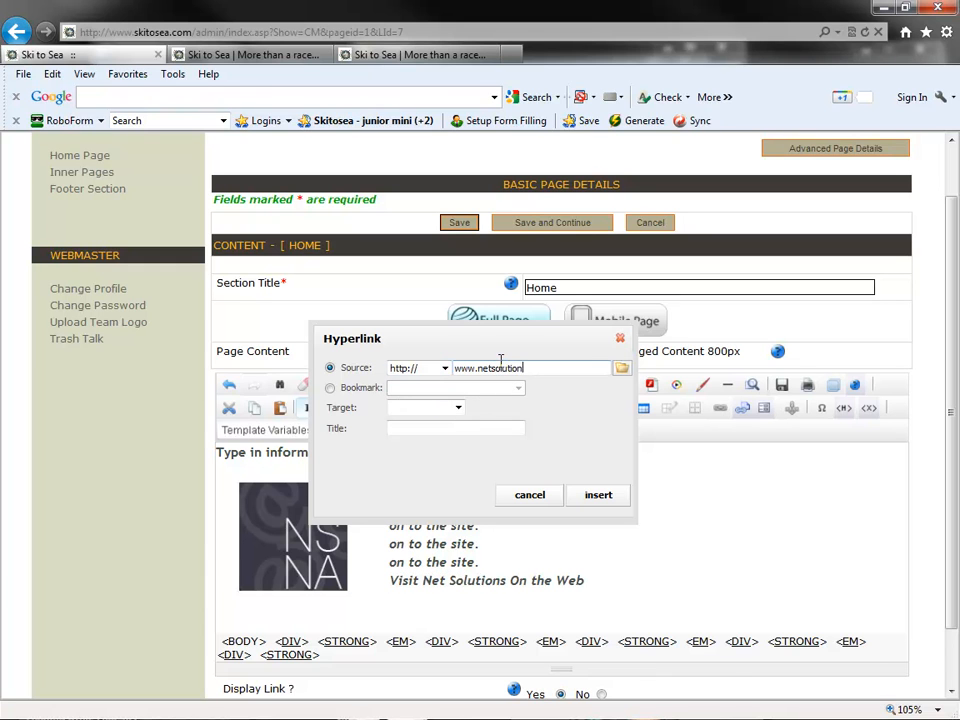
pyautogui.click(455, 407)
pyautogui.click(407, 441)
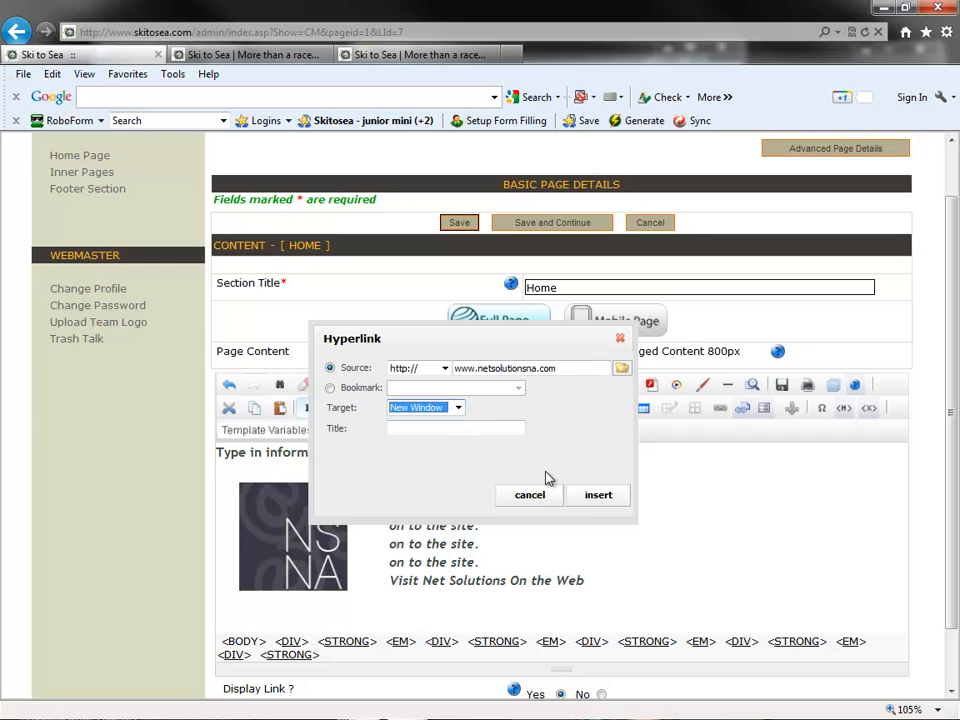
pyautogui.click(598, 495)
pyautogui.click(608, 495)
pyautogui.click(629, 565)
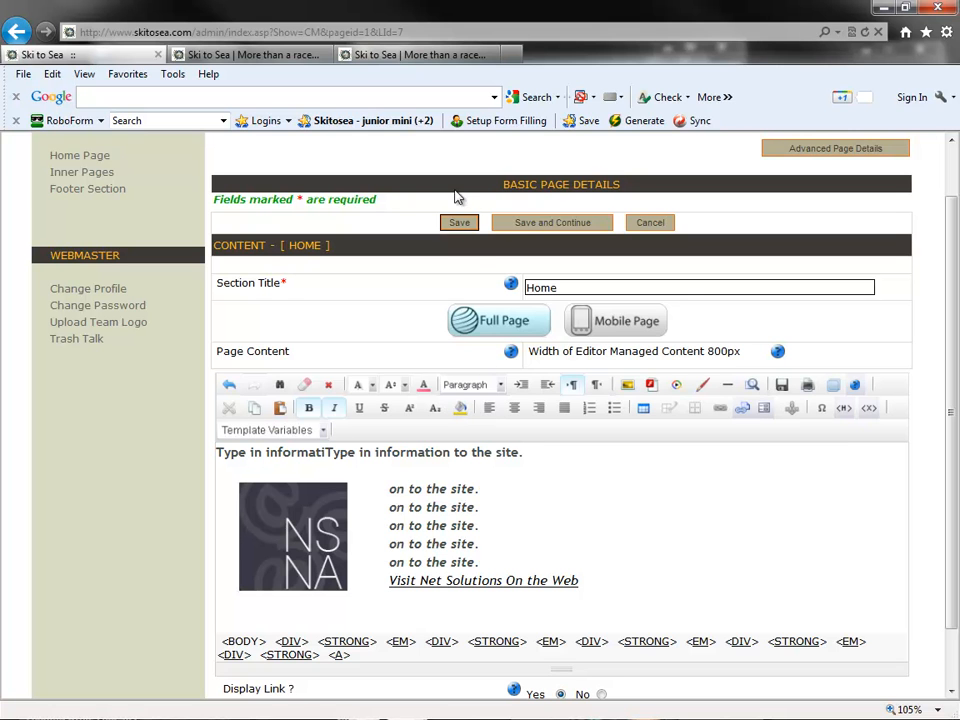
# - Save the home page content and view the Home page on the public team site
pyautogui.click(460, 226)
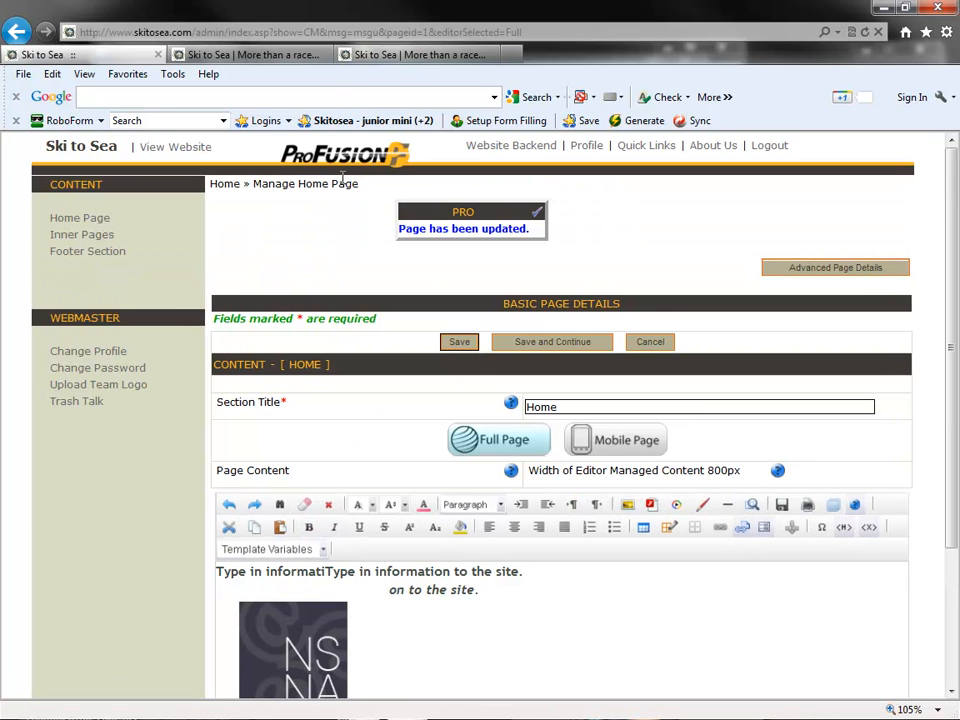
pyautogui.click(375, 56)
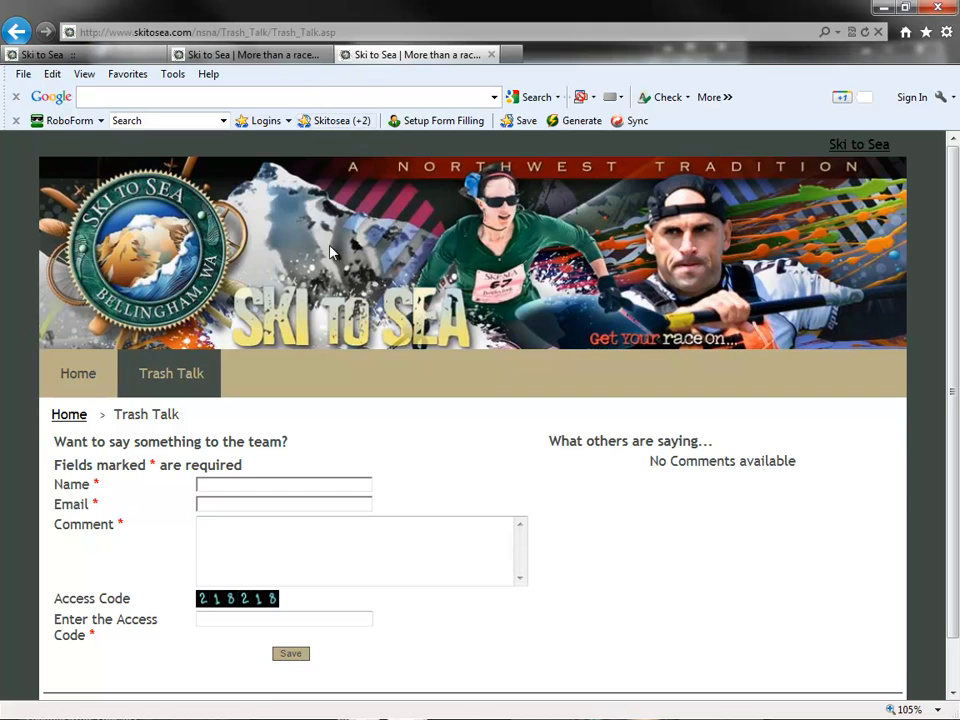
pyautogui.click(100, 373)
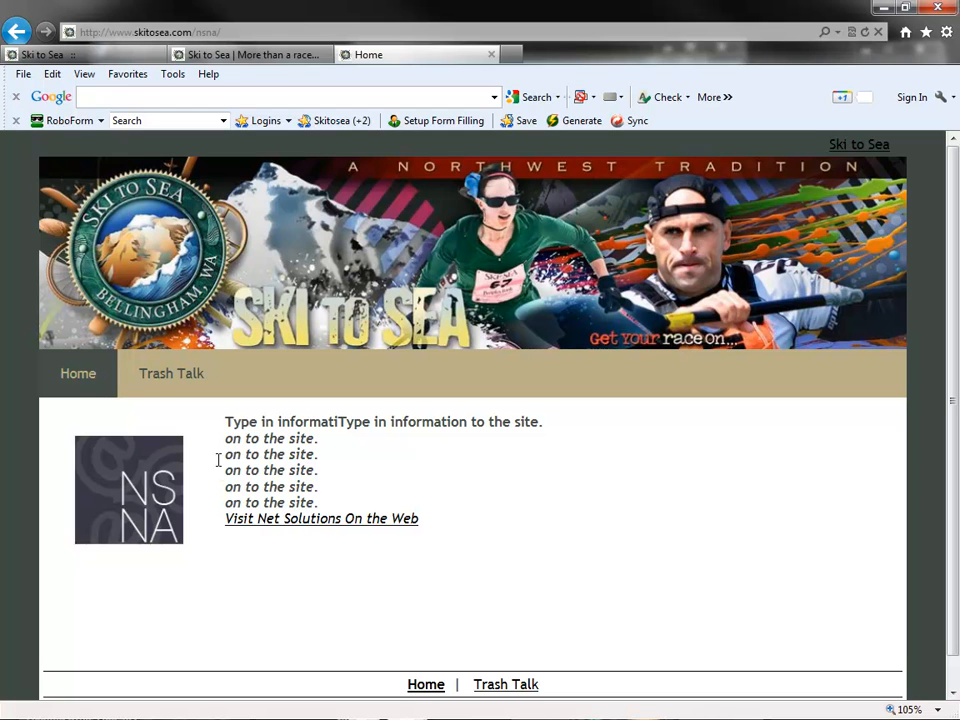
# - Return to the backend and add an inner page with the section title and short name "Team Roster"
pyautogui.click(80, 57)
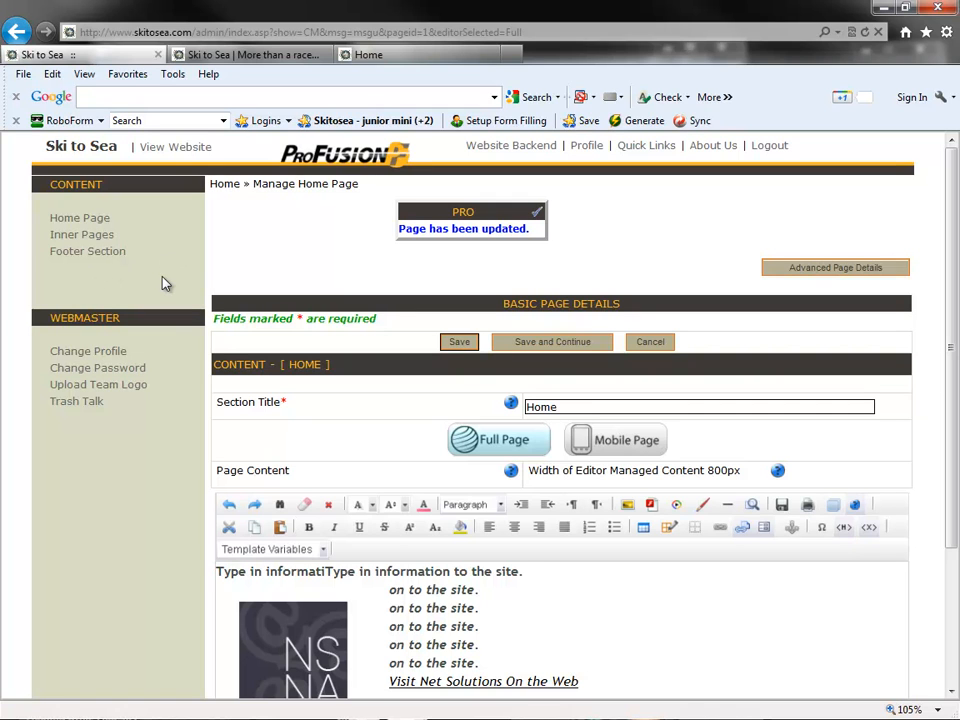
pyautogui.click(96, 236)
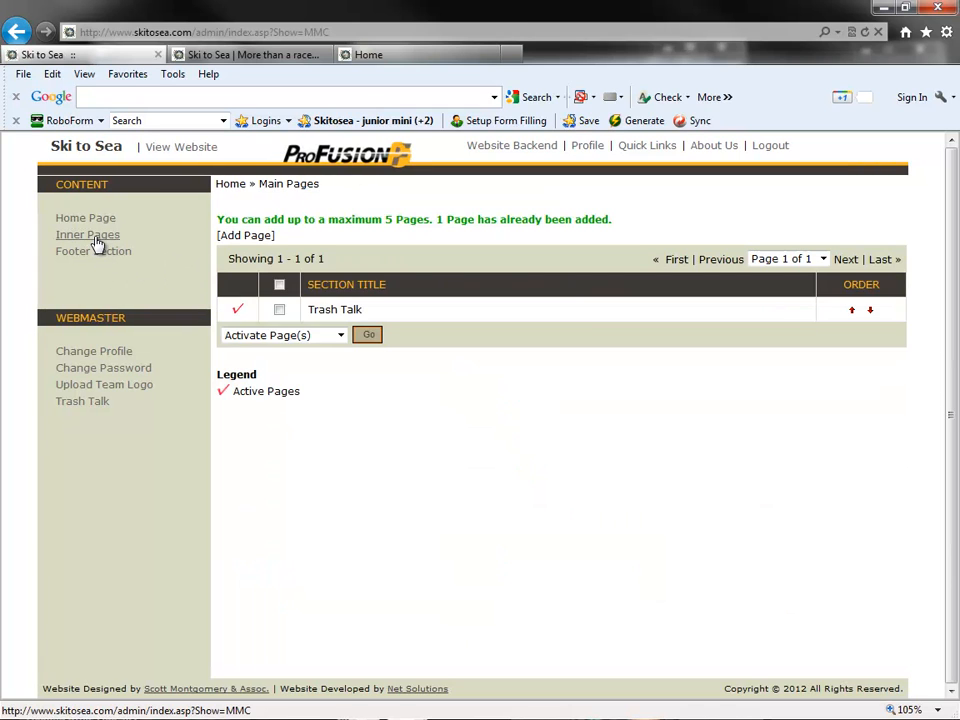
pyautogui.click(257, 237)
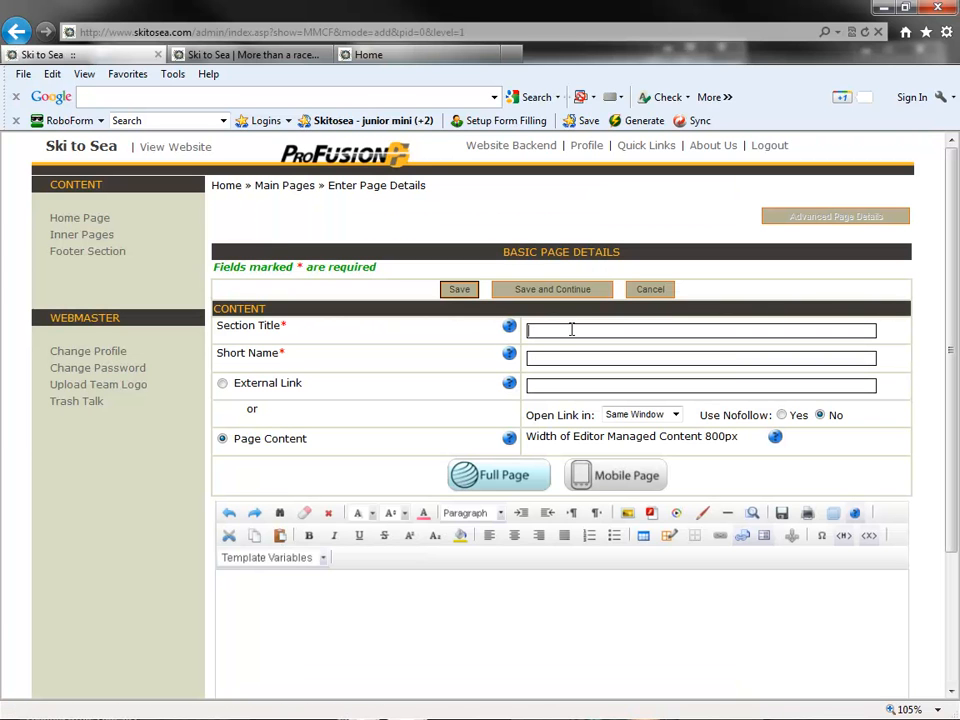
pyautogui.click(572, 330)
pyautogui.write('Team Roster')
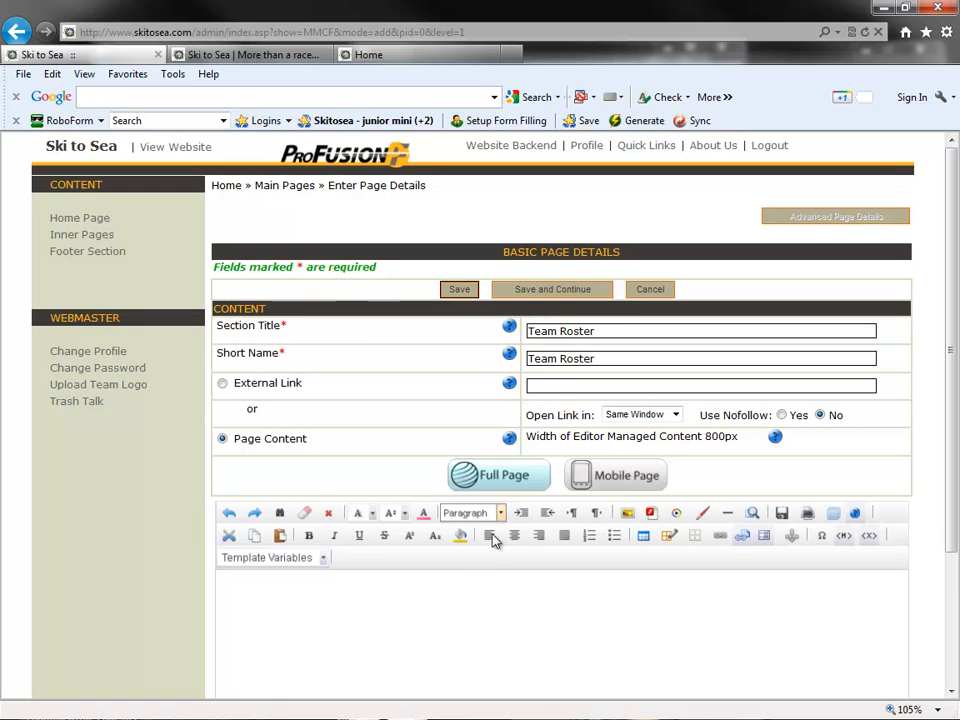
# - Enter "All the names of the people on our team" as the Team Roster page content and save the page
pyautogui.click(470, 582)
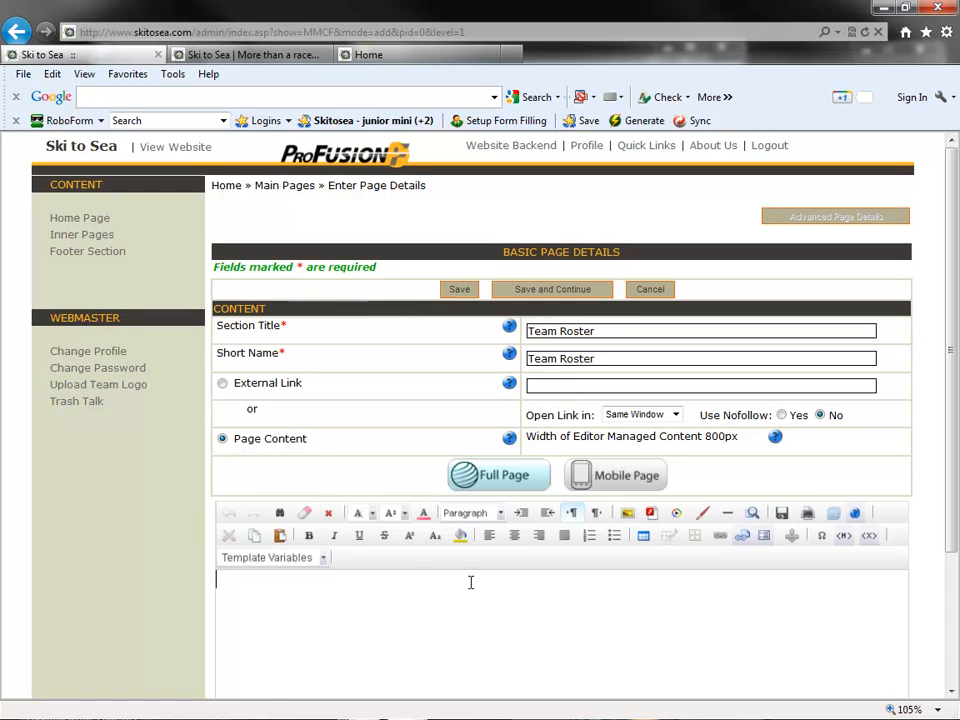
pyautogui.write('All the name so')
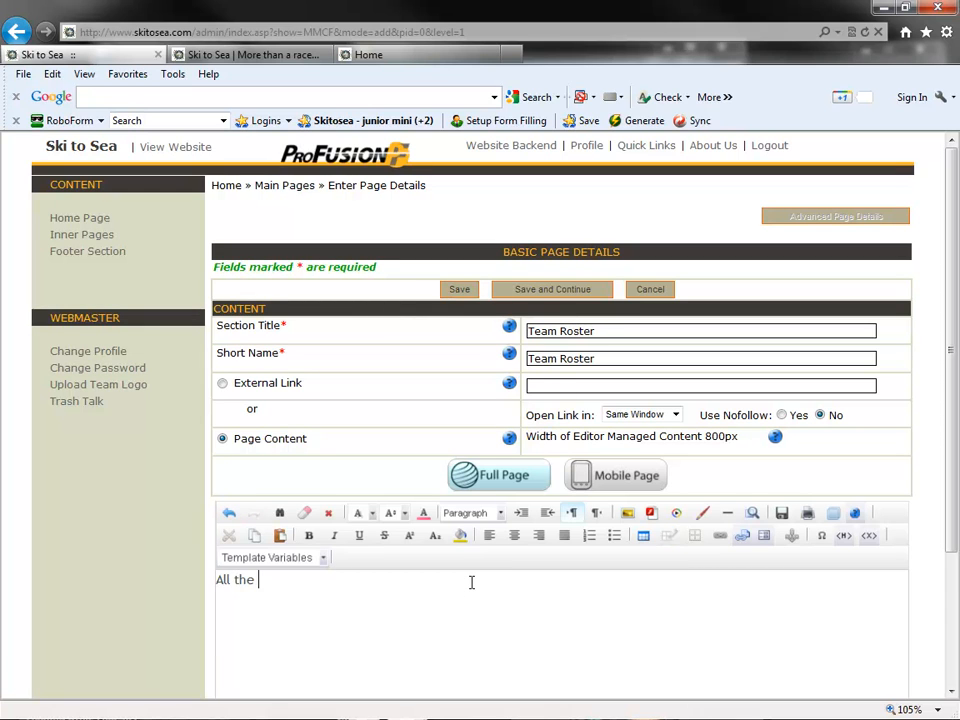
pyautogui.press('BackSpace')
pyautogui.press('BackSpace')
pyautogui.press('BackSpace')
pyautogui.press('BackSpace')
pyautogui.write('of the pe')
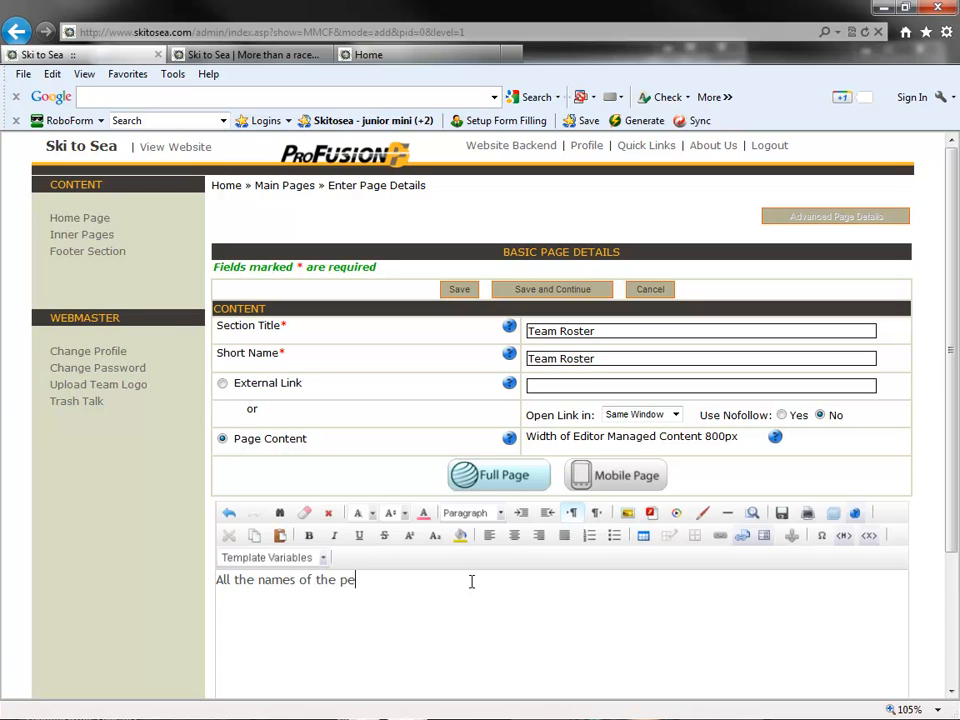
pyautogui.write('ople on our team')
pyautogui.scroll(-3, 471, 579)
pyautogui.click(462, 666)
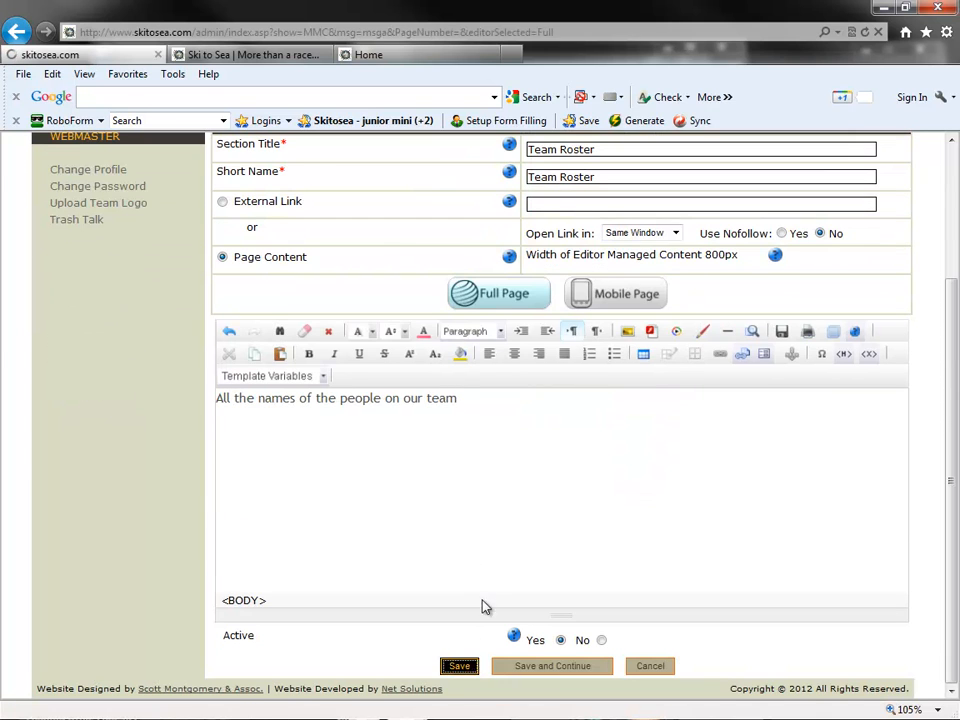
# - Add an inner page with section title and short name "Training", enter "Training Schedule" as its content and save it
pyautogui.click(266, 277)
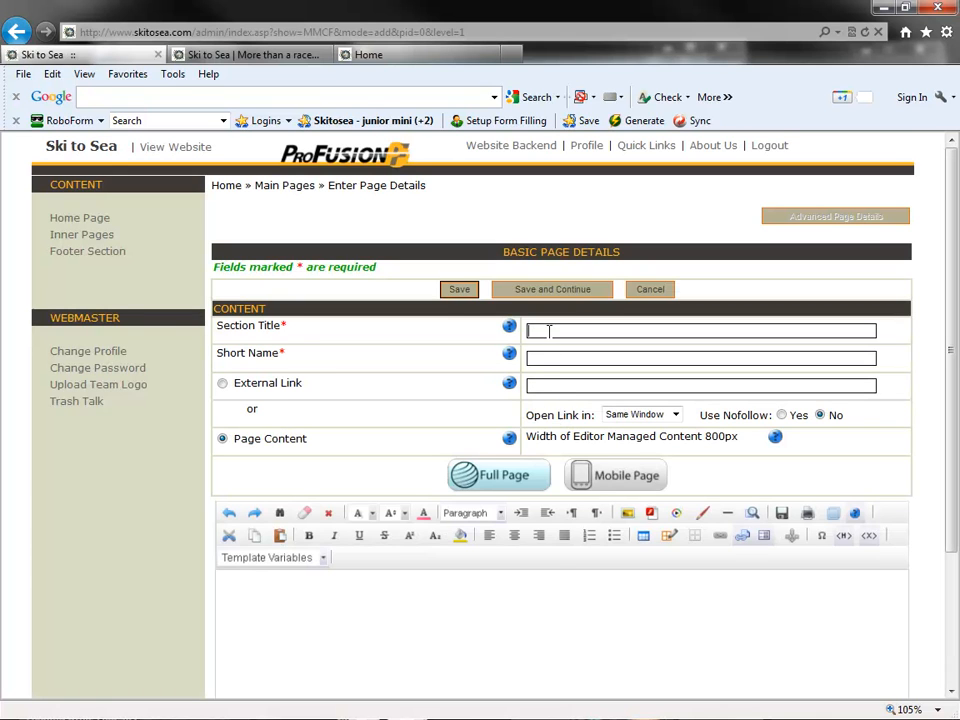
pyautogui.write('Training')
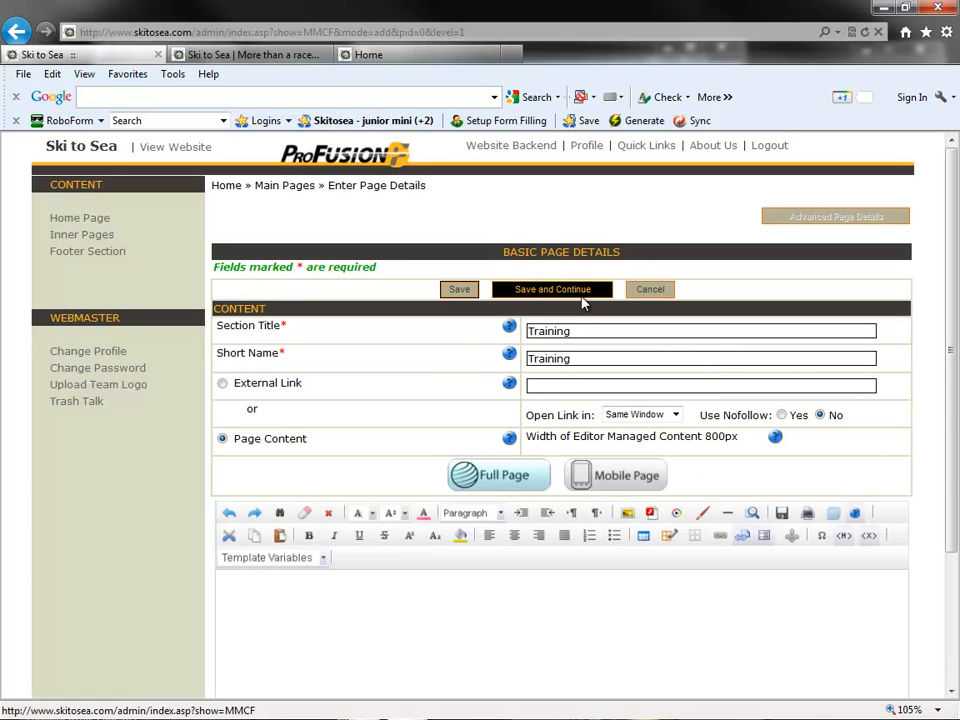
pyautogui.scroll(-3, 516, 486)
pyautogui.click(487, 534)
pyautogui.write('Trai')
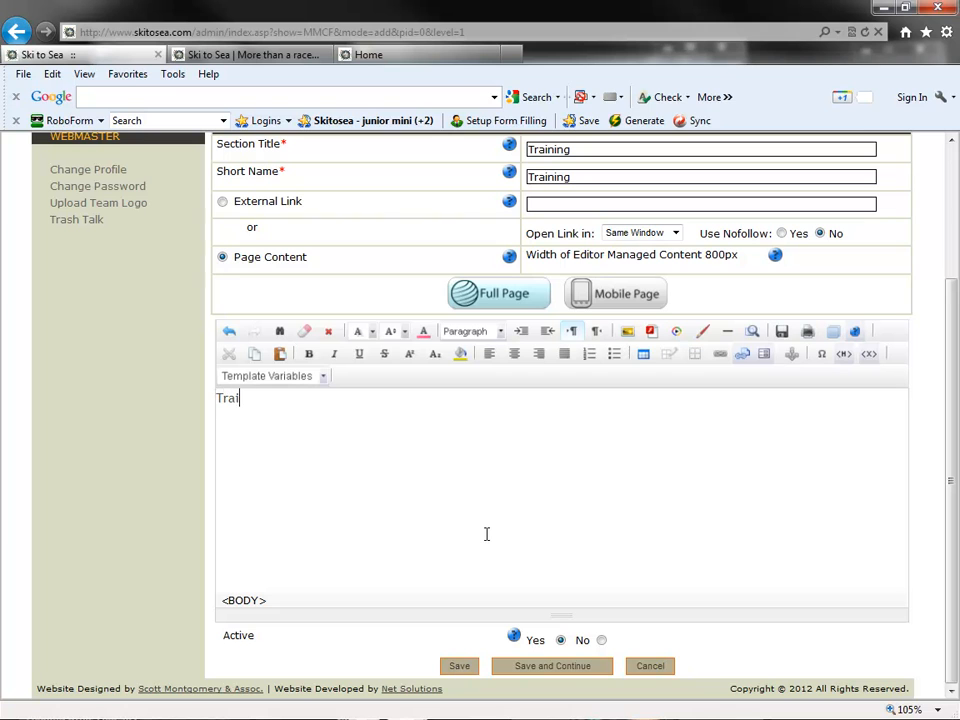
pyautogui.write('ning Schedule')
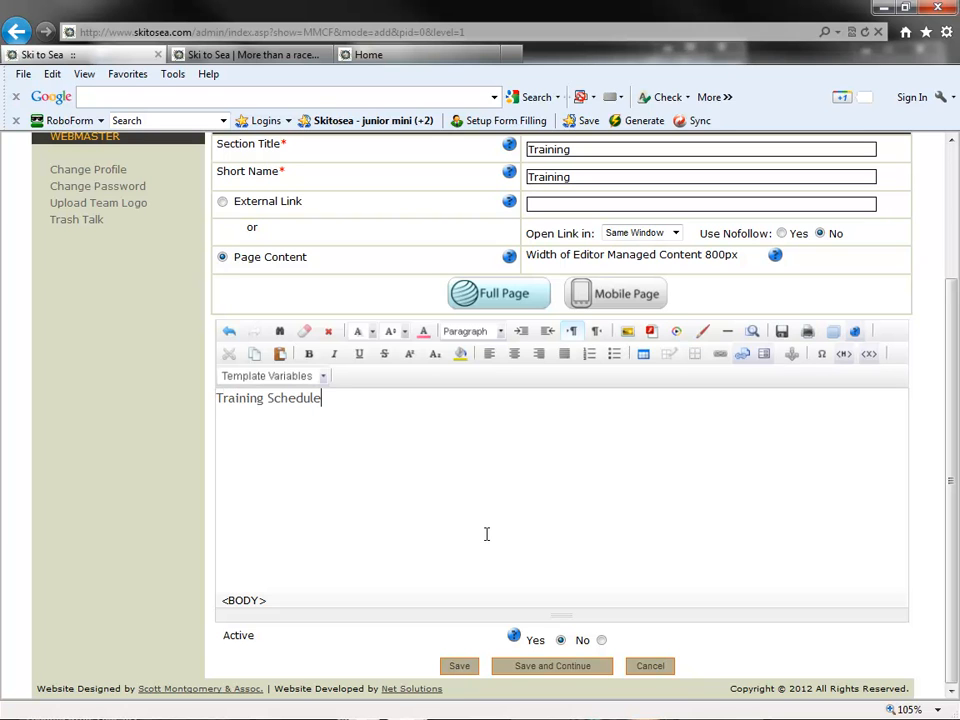
pyautogui.click(474, 668)
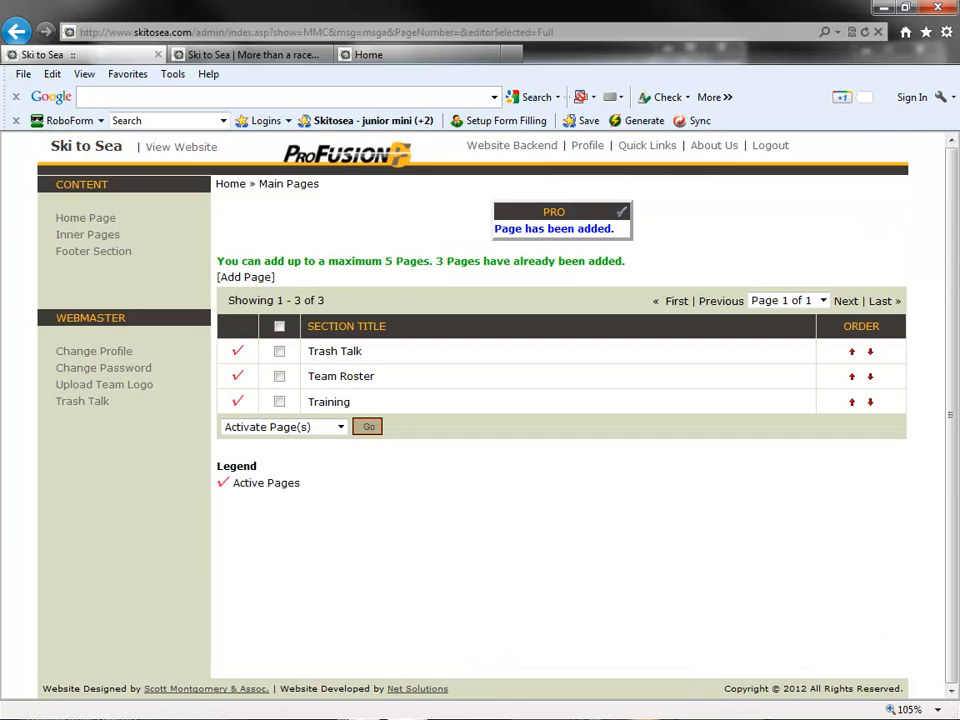
# - Add an inner page with section title and short name "Videos" and enter "Take a look at our videos..." followed by a new line
pyautogui.click(238, 277)
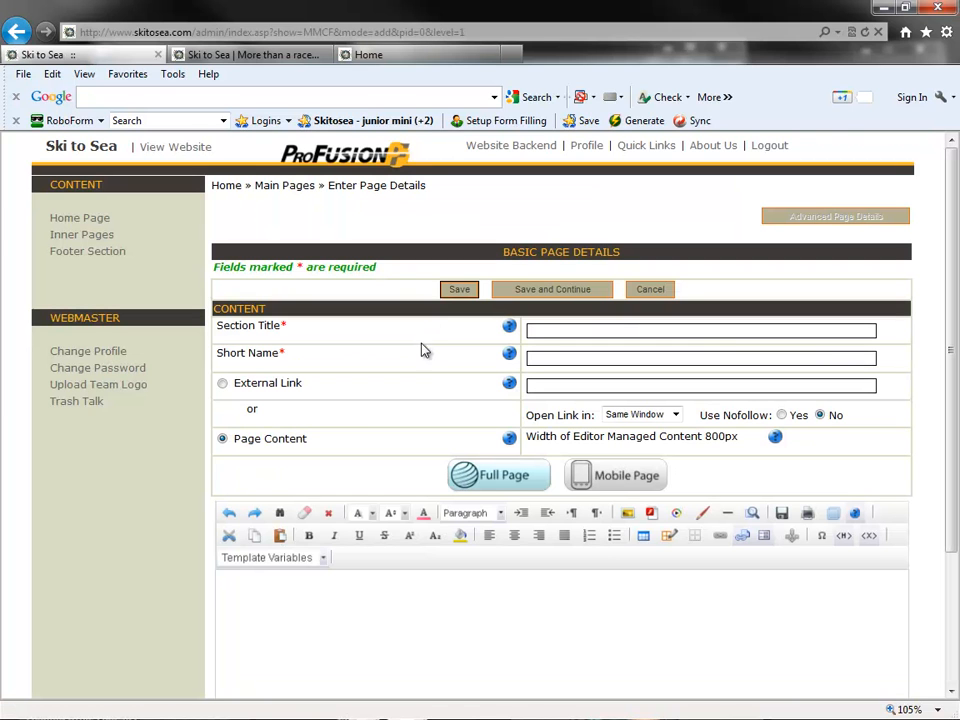
pyautogui.click(545, 333)
pyautogui.write('Video')
pyautogui.press('Down')
pyautogui.press('Return')
pyautogui.scroll(-1, 403, 327)
pyautogui.click(376, 528)
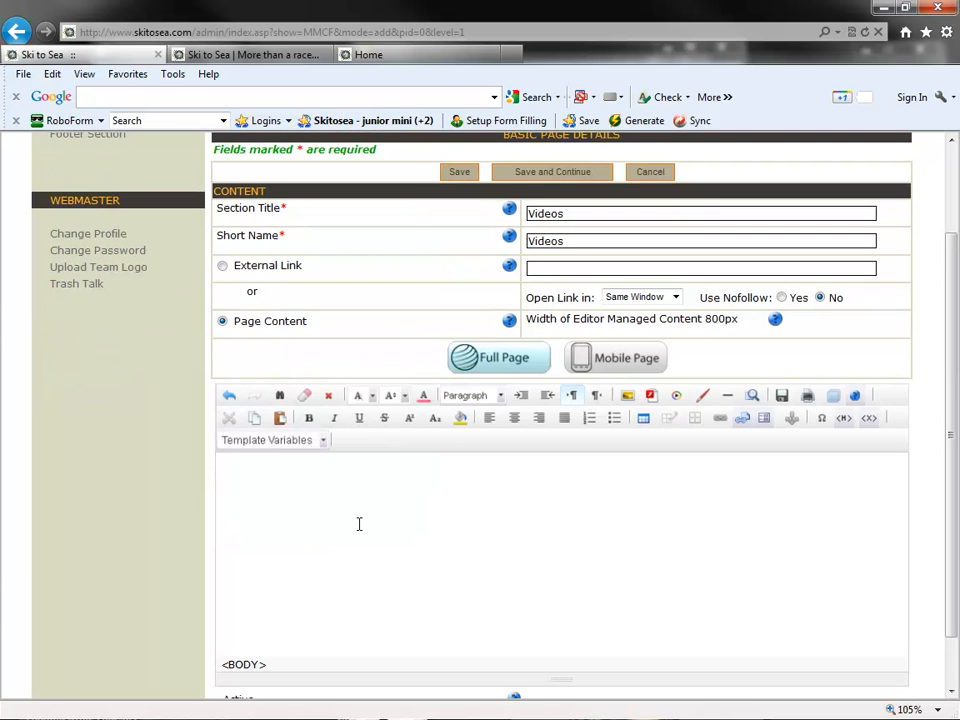
pyautogui.write('Take a look at our vid')
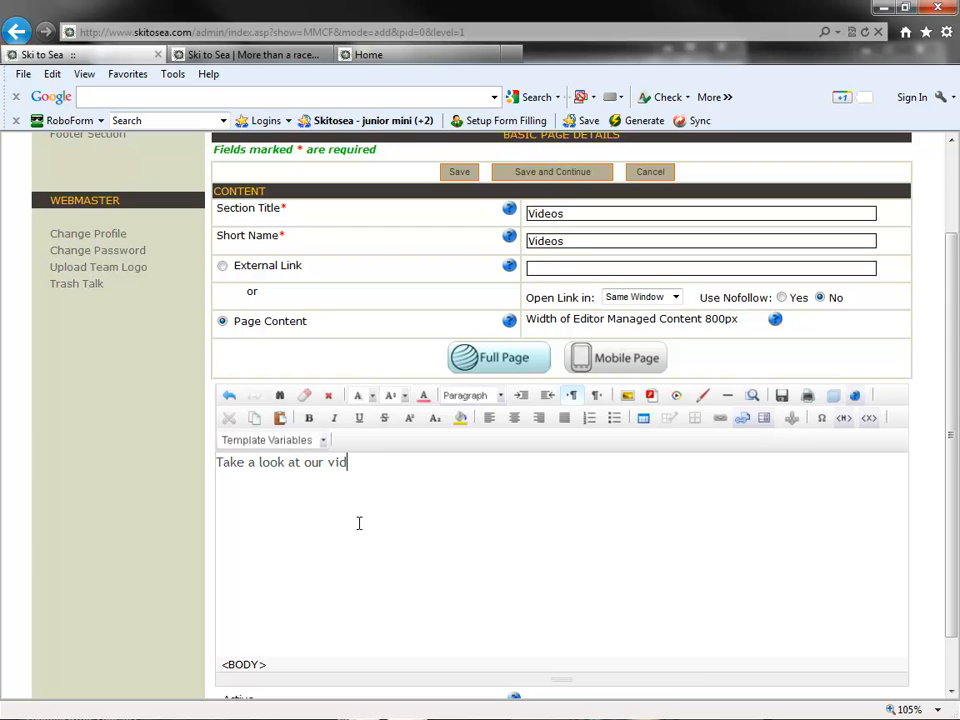
pyautogui.write('eos...')
pyautogui.press('Return')
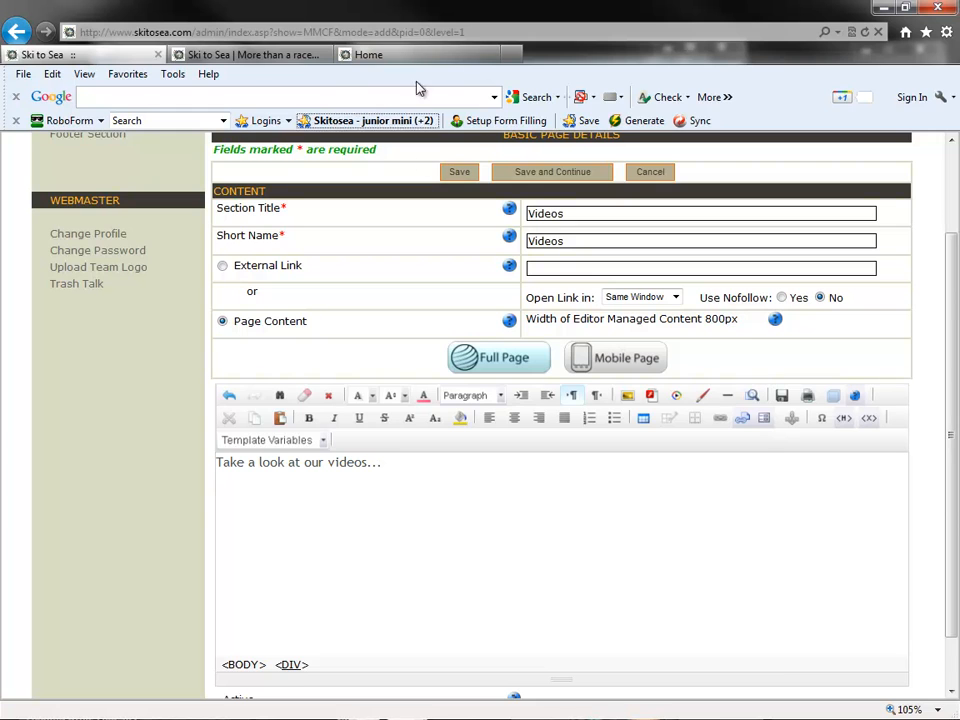
# - From the Ski to Sea site, go to its YouTube channel, open "Faces of Ski to Sea 2011 ReDeux" and pause playback
pyautogui.click(281, 62)
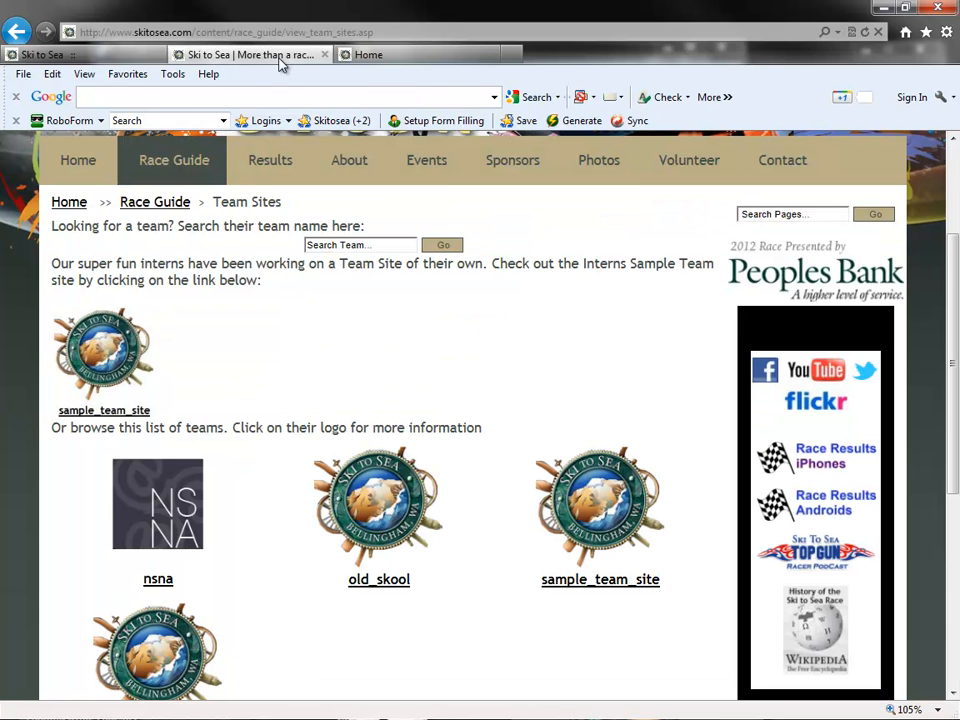
pyautogui.click(846, 378)
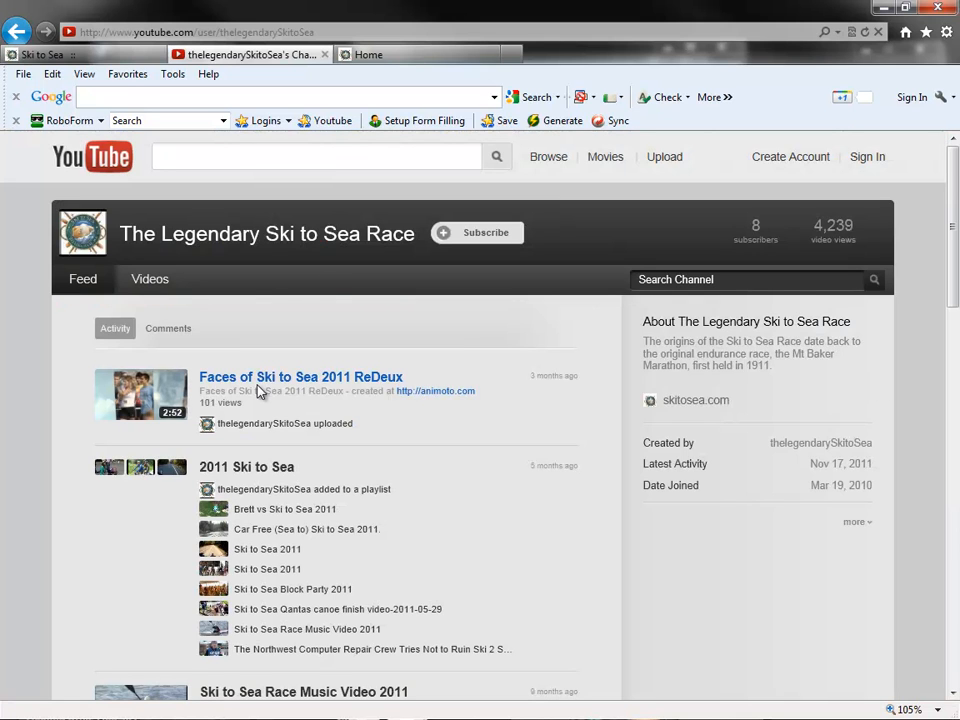
pyautogui.click(258, 388)
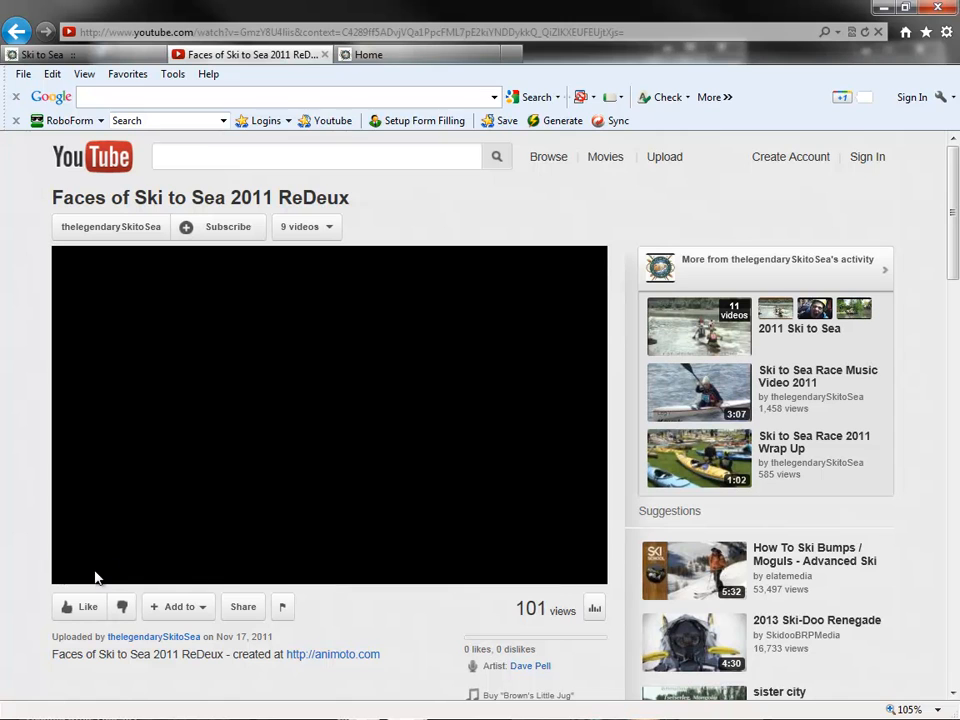
pyautogui.click(71, 572)
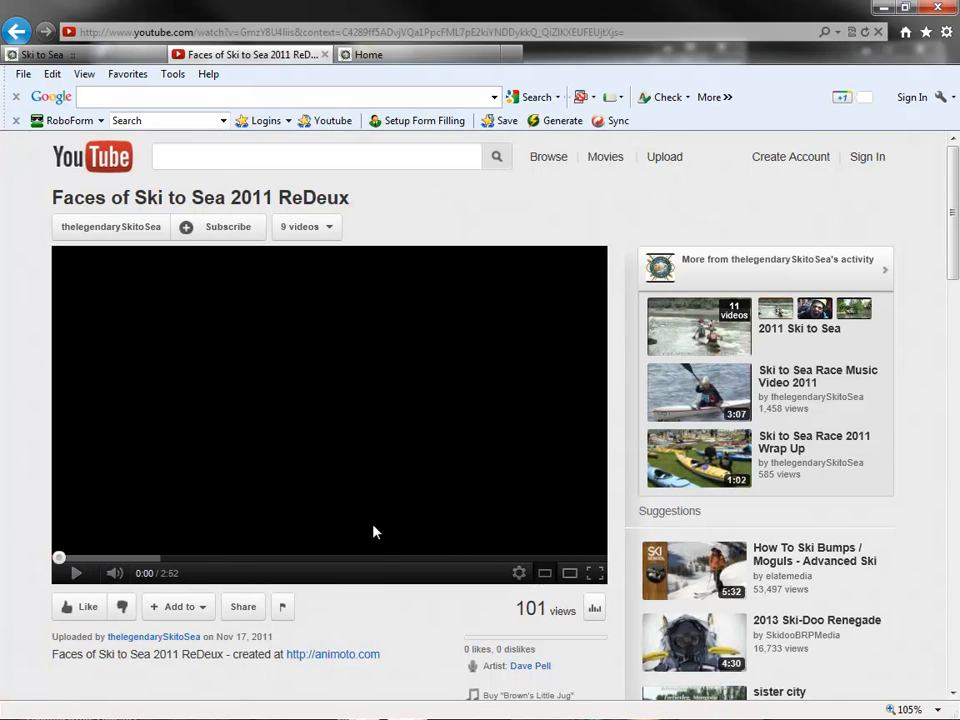
# - Display the video's sharing options and copy its 560 × 315 embed code
pyautogui.scroll(-1, 376, 560)
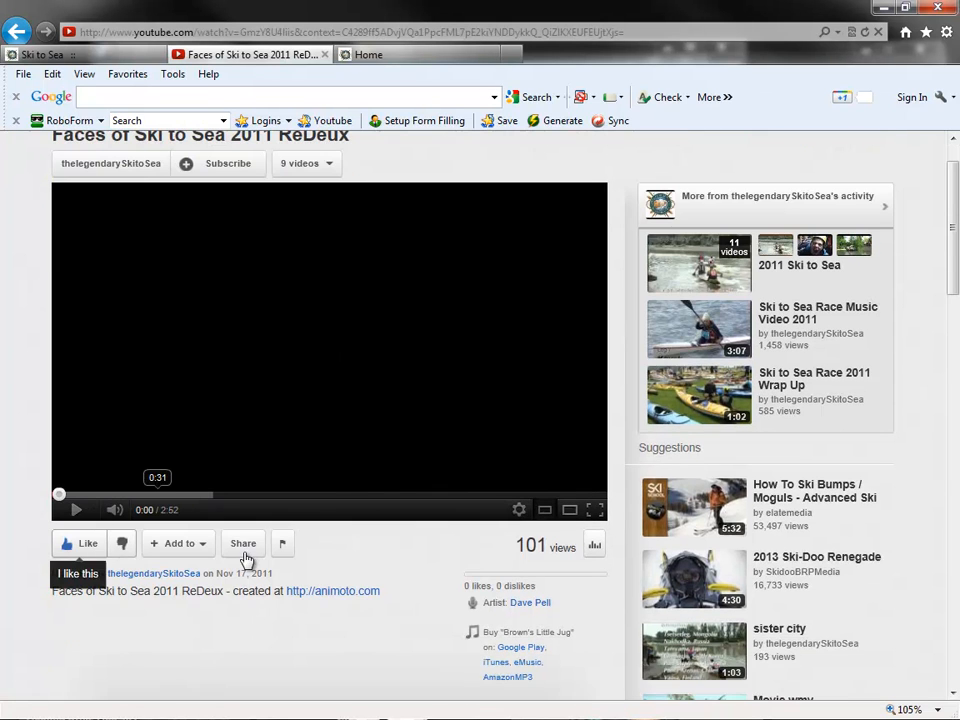
pyautogui.click(245, 553)
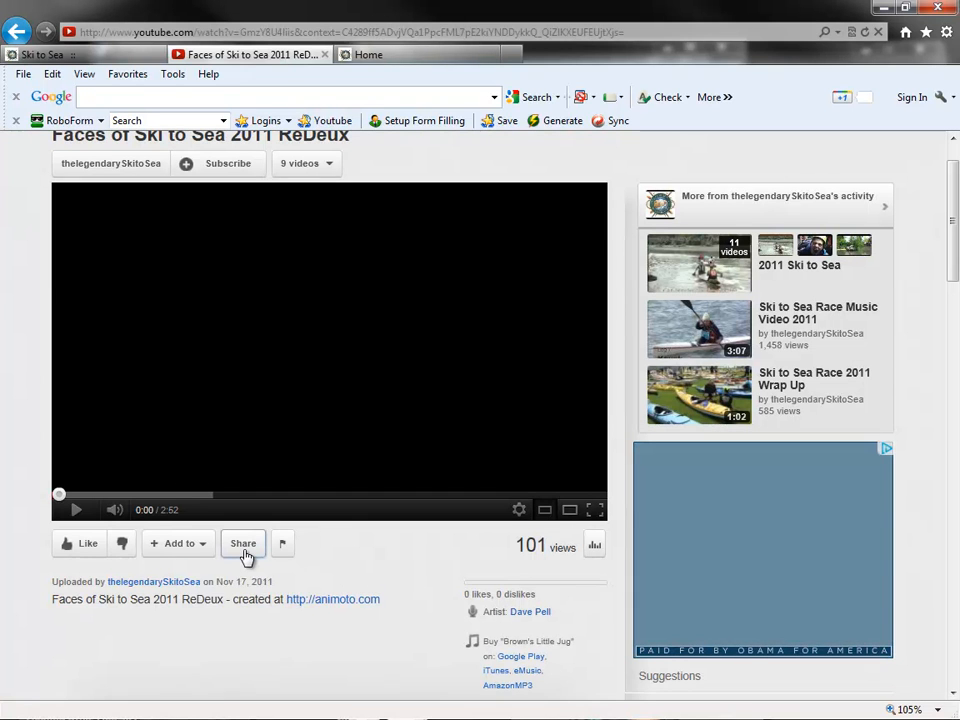
pyautogui.click(367, 613)
pyautogui.scroll(-4, 367, 613)
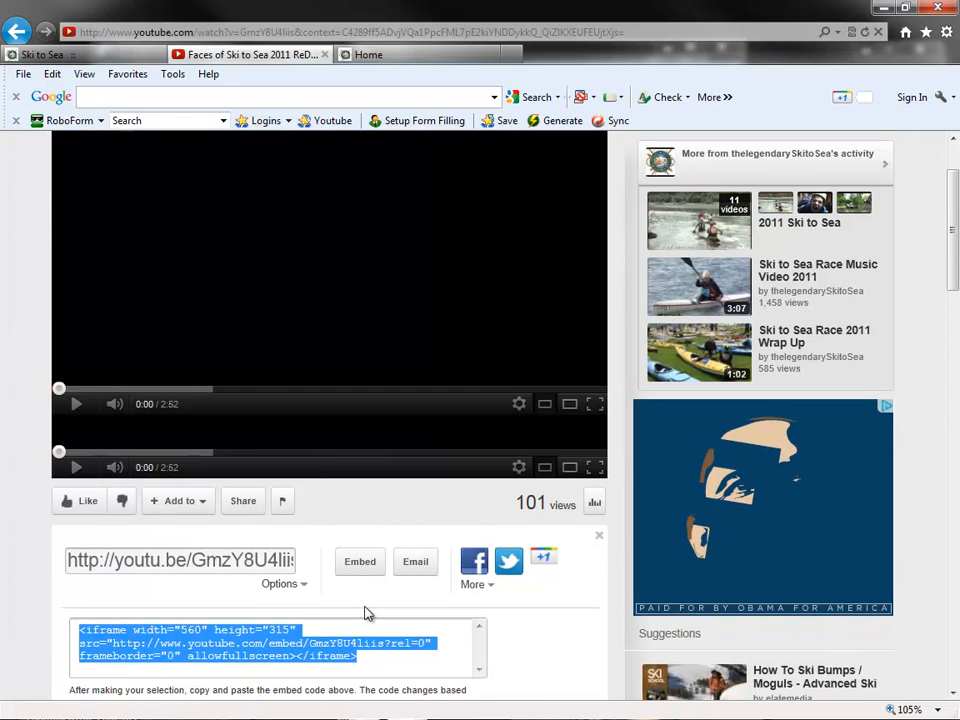
pyautogui.scroll(-2, 171, 606)
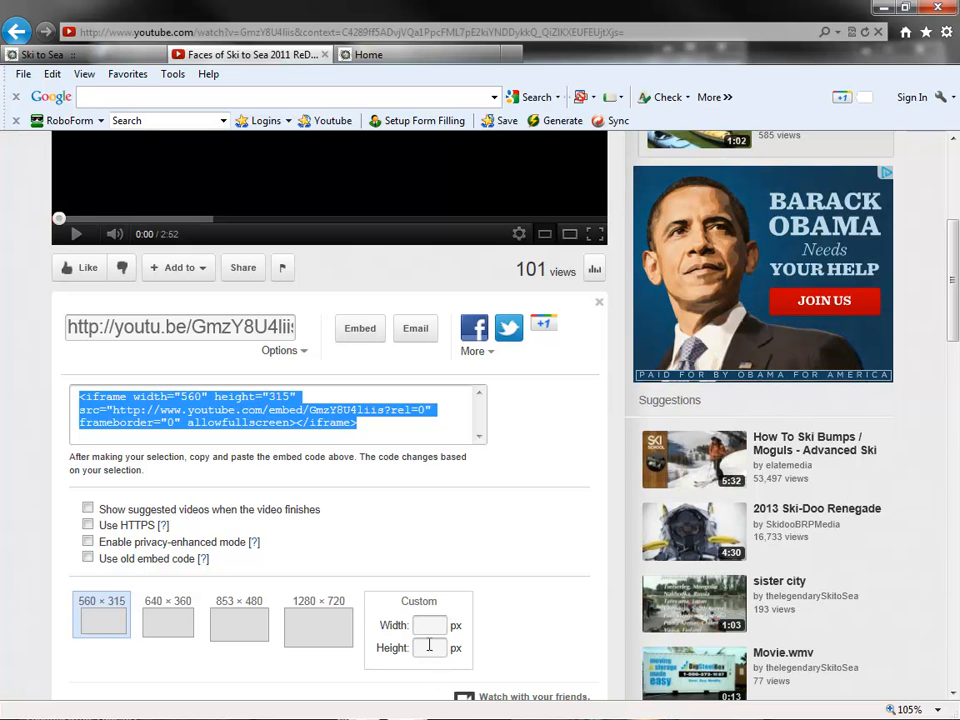
pyautogui.rightClick(246, 407)
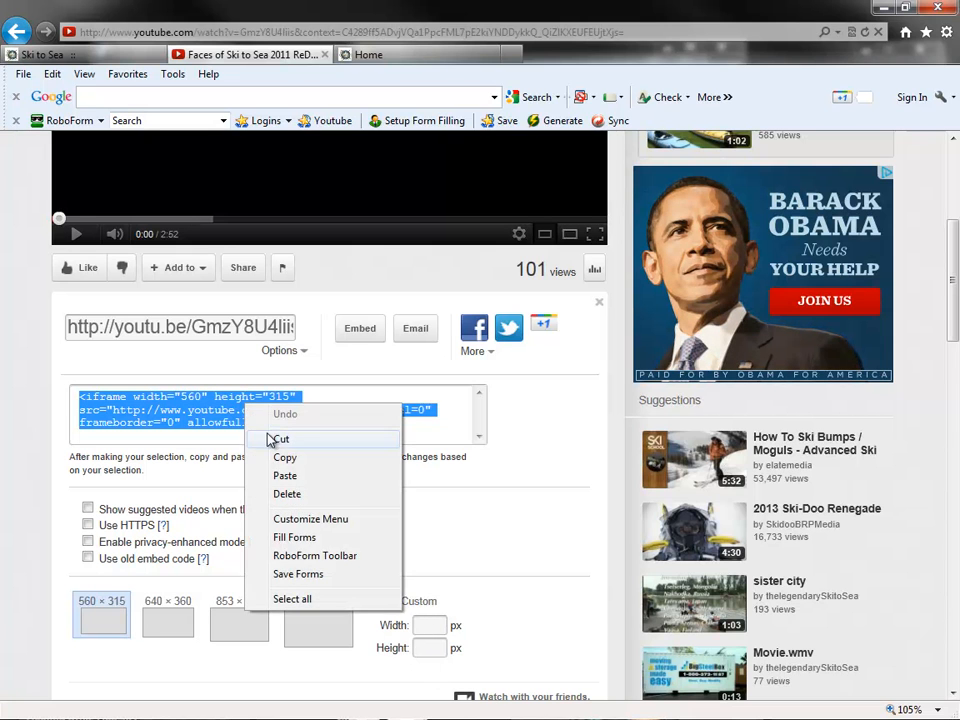
pyautogui.click(317, 456)
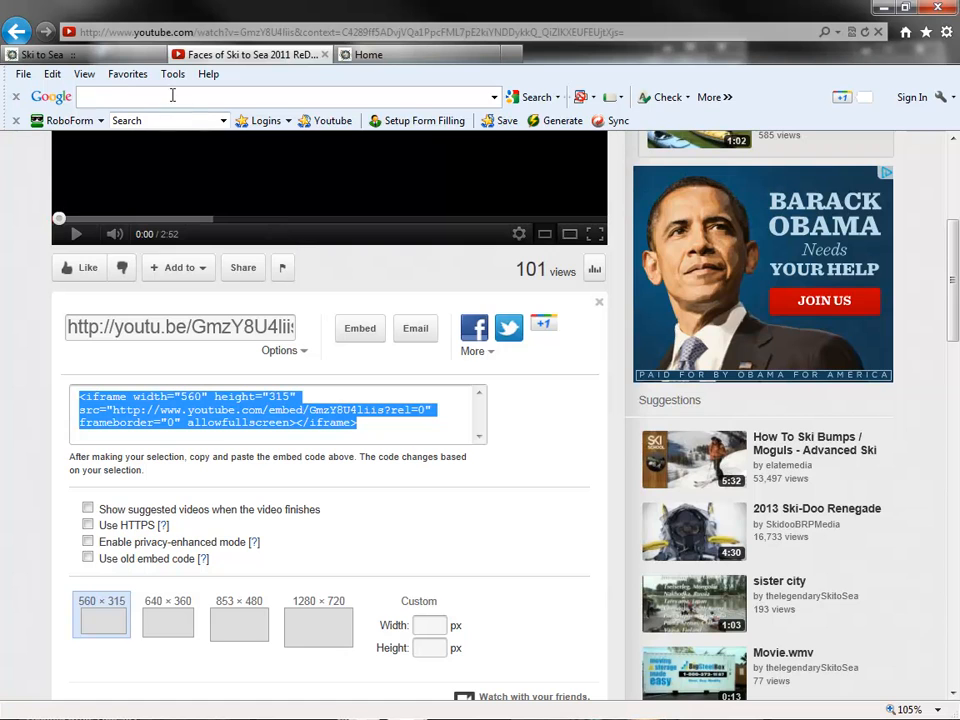
# - Return to the backend, paste the iframe embed code at the end of the Videos page's HTML source, apply it and save the page
pyautogui.click(117, 58)
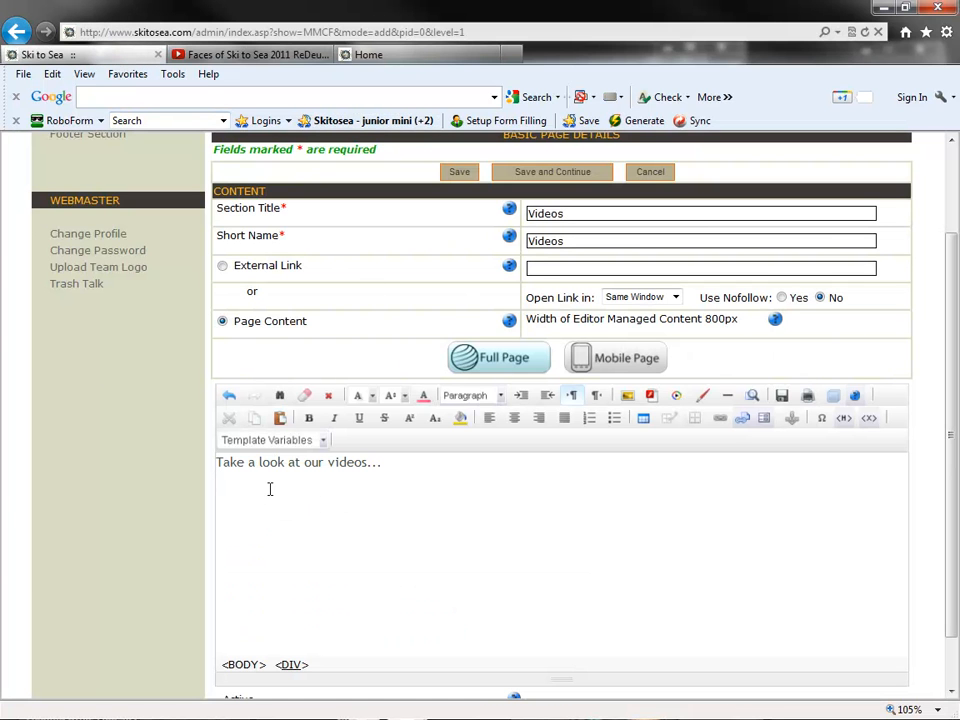
pyautogui.click(326, 504)
pyautogui.click(869, 418)
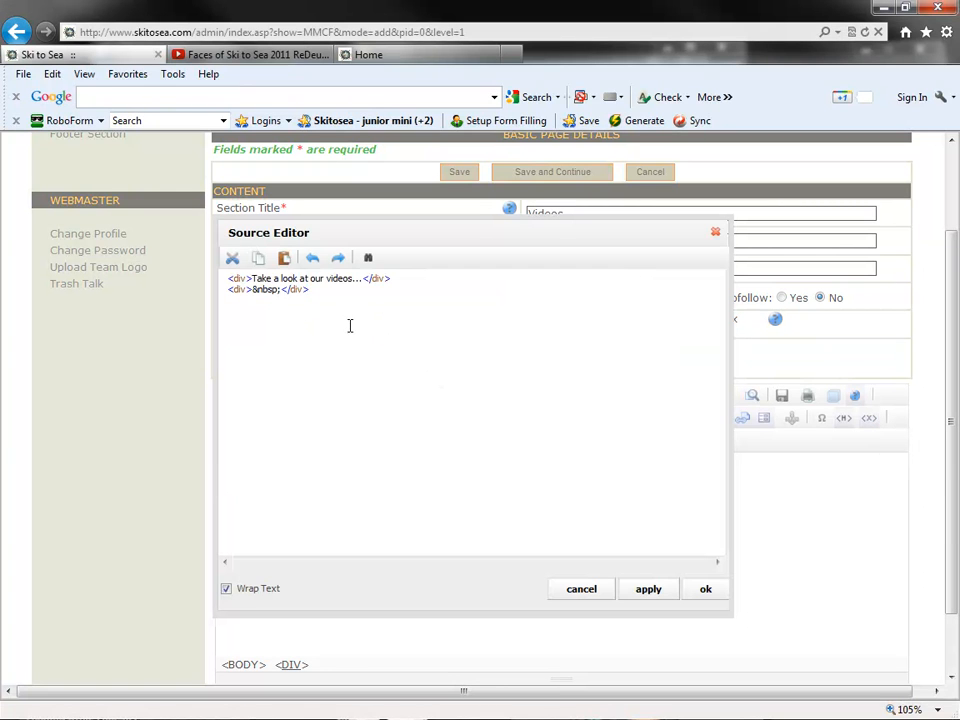
pyautogui.hotkey('ctrl', 'v')
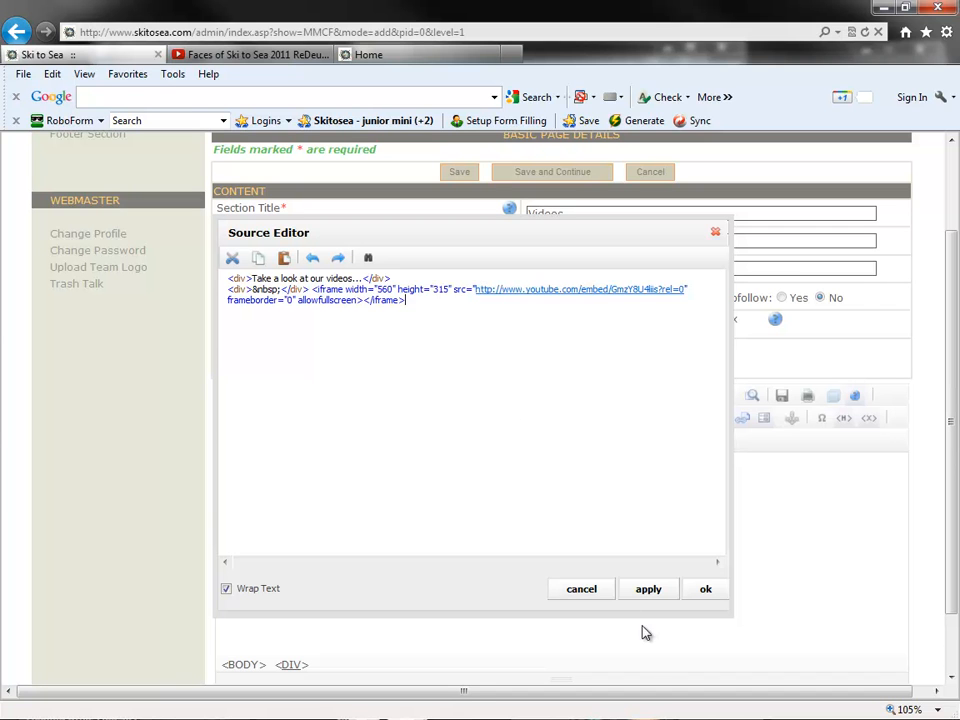
pyautogui.click(652, 592)
pyautogui.click(702, 590)
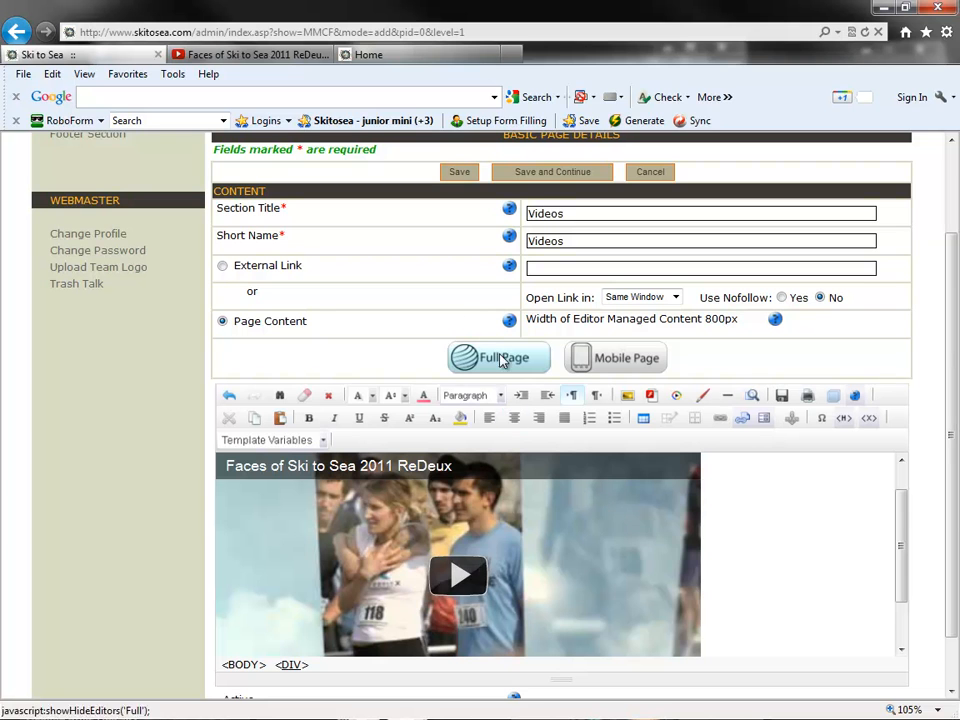
pyautogui.click(463, 172)
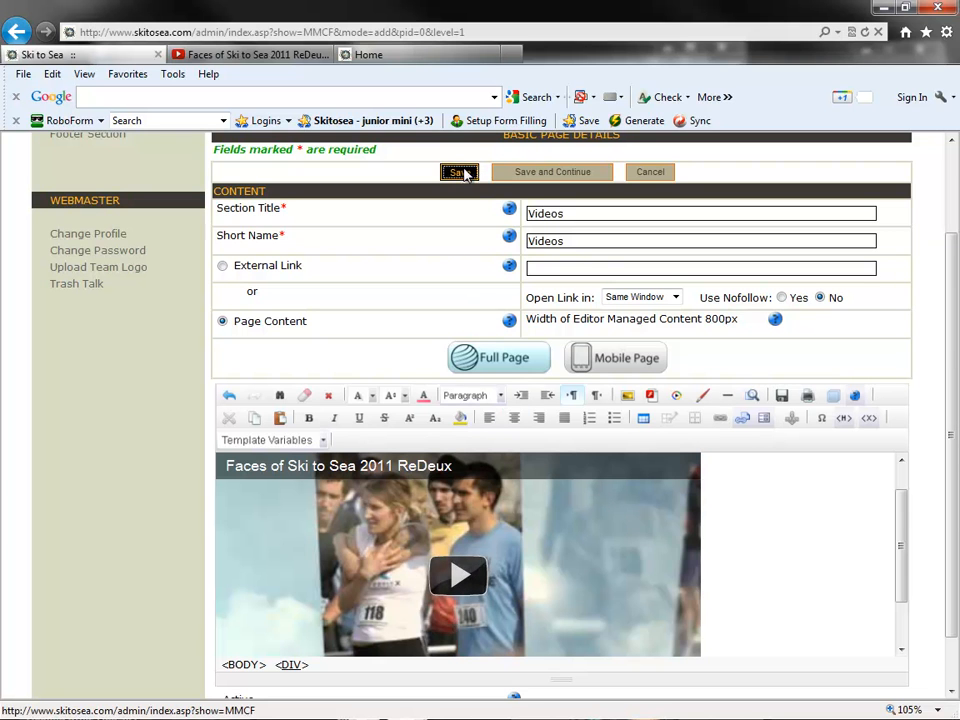
# - View the Videos page with its embedded video and the header banner on the public team site
pyautogui.click(400, 54)
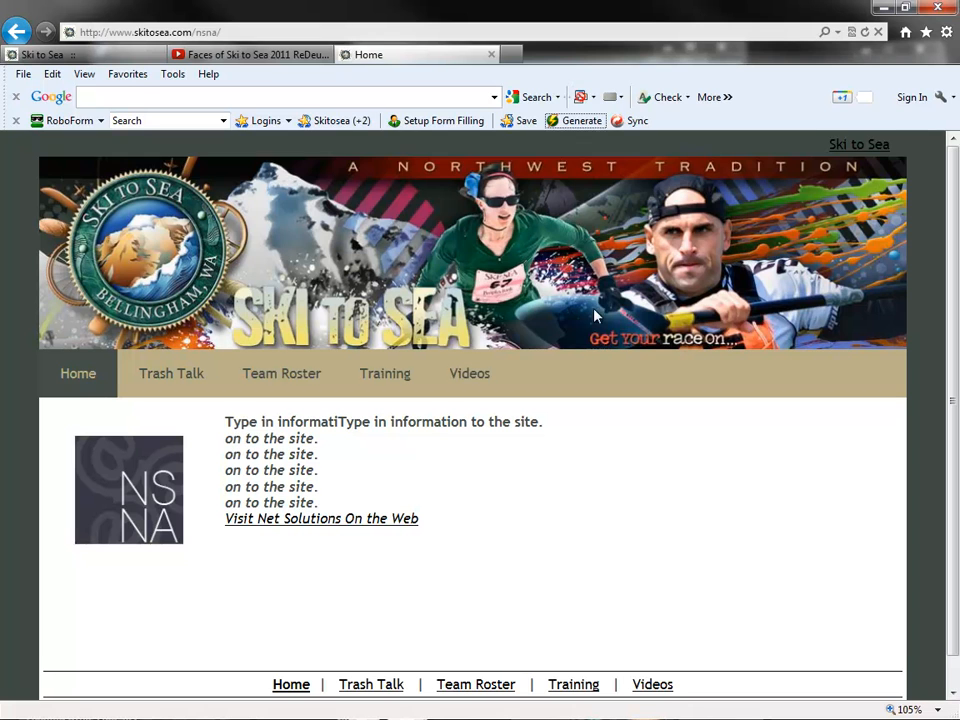
pyautogui.click(476, 384)
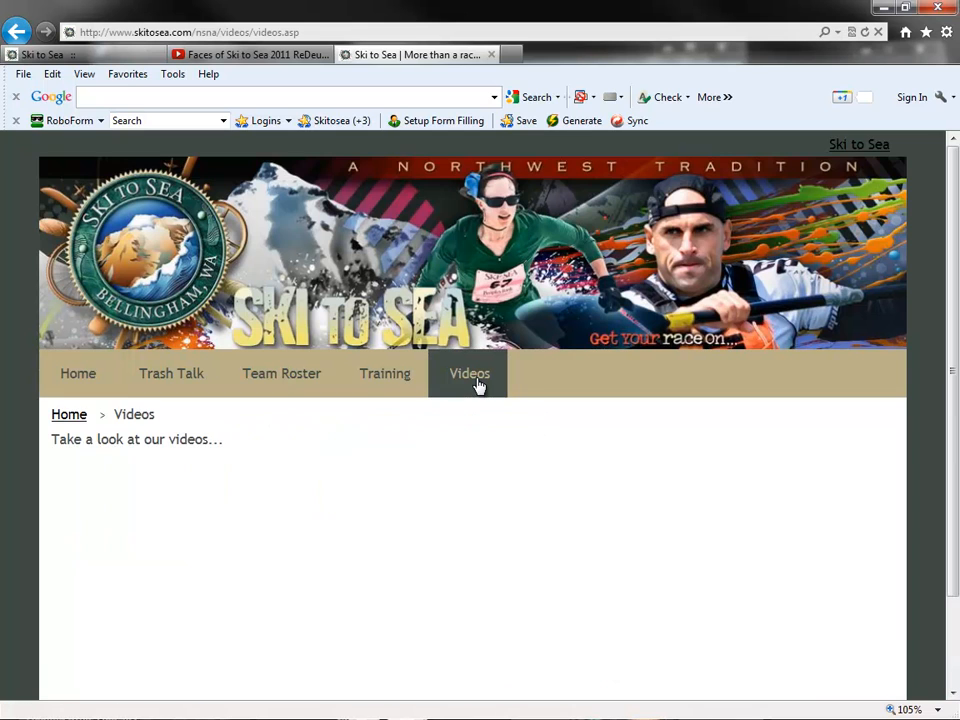
pyautogui.scroll(-1, 313, 385)
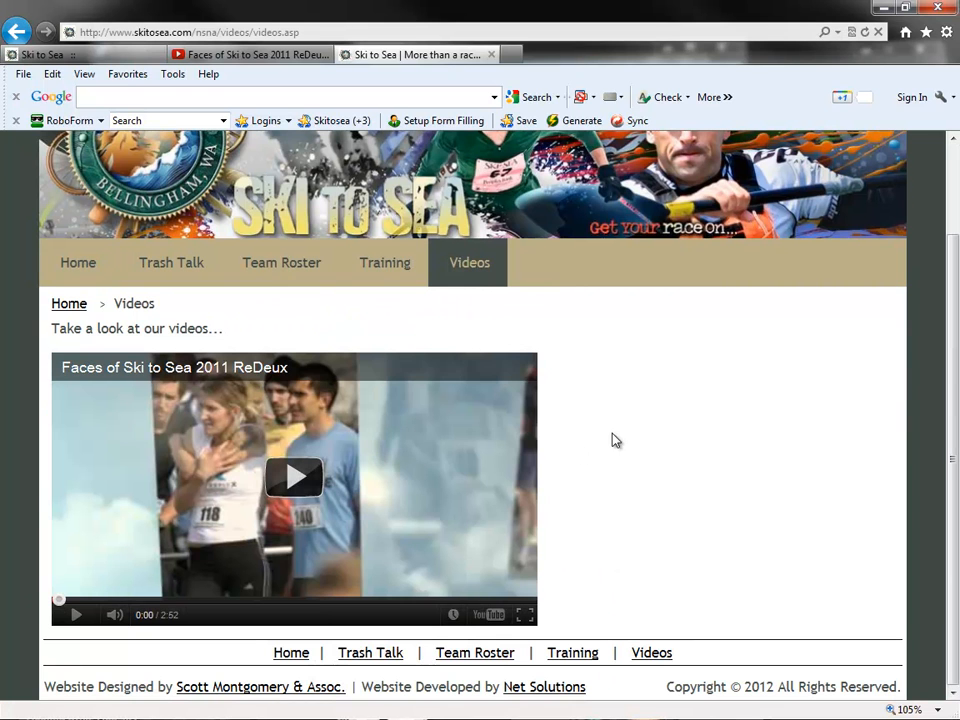
pyautogui.scroll(1, 615, 425)
pyautogui.click(60, 54)
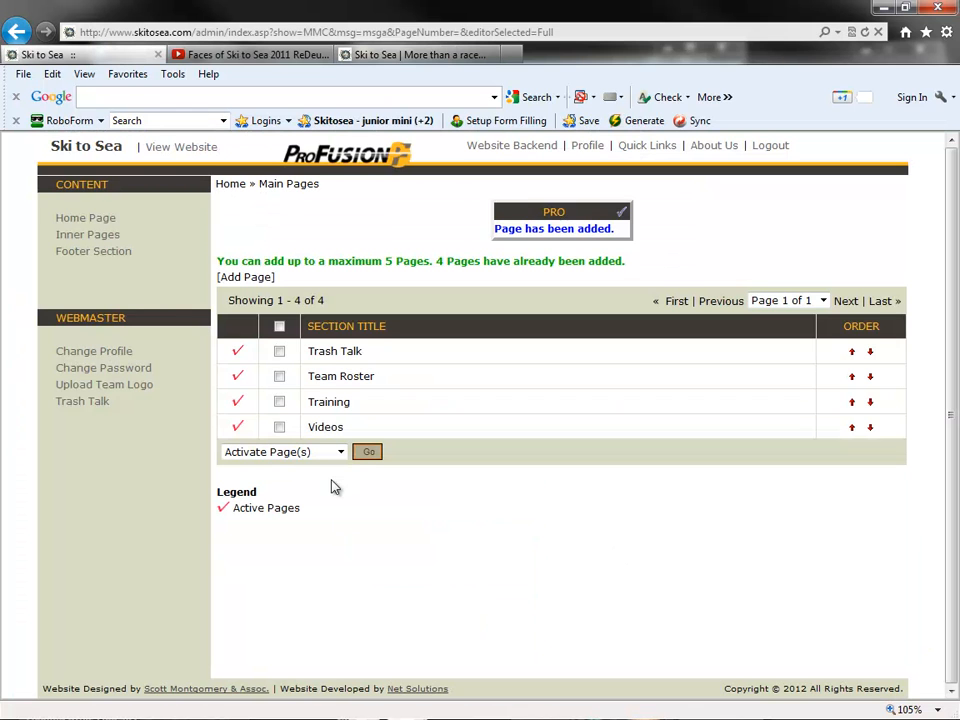
pyautogui.click(410, 54)
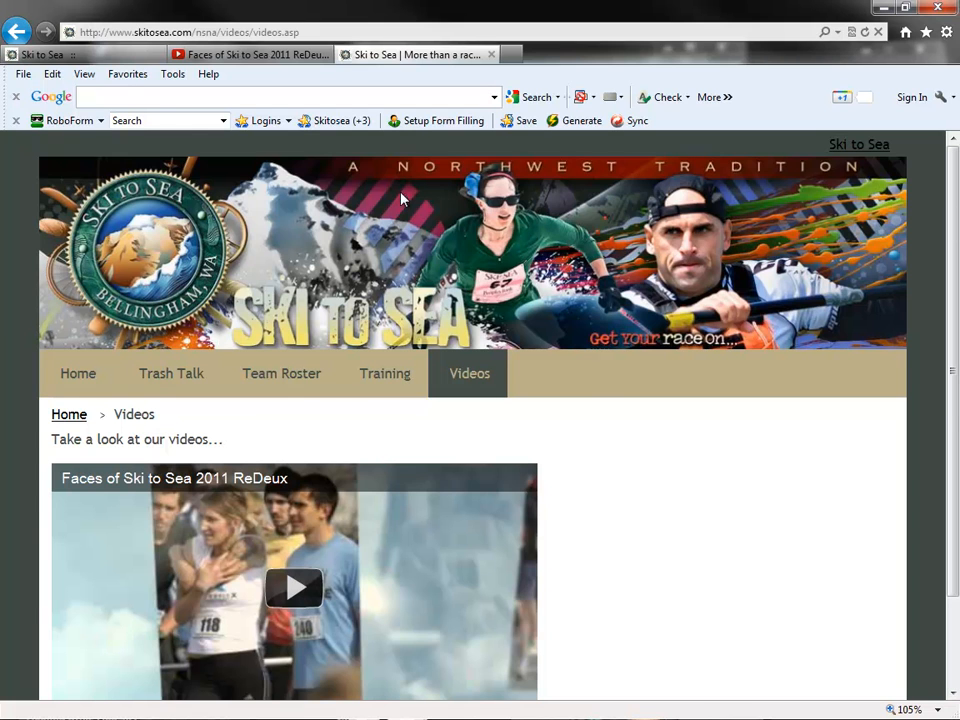
# - Return to the backend and choose NSNA Header as the new header image in the home page's advanced details
pyautogui.click(90, 52)
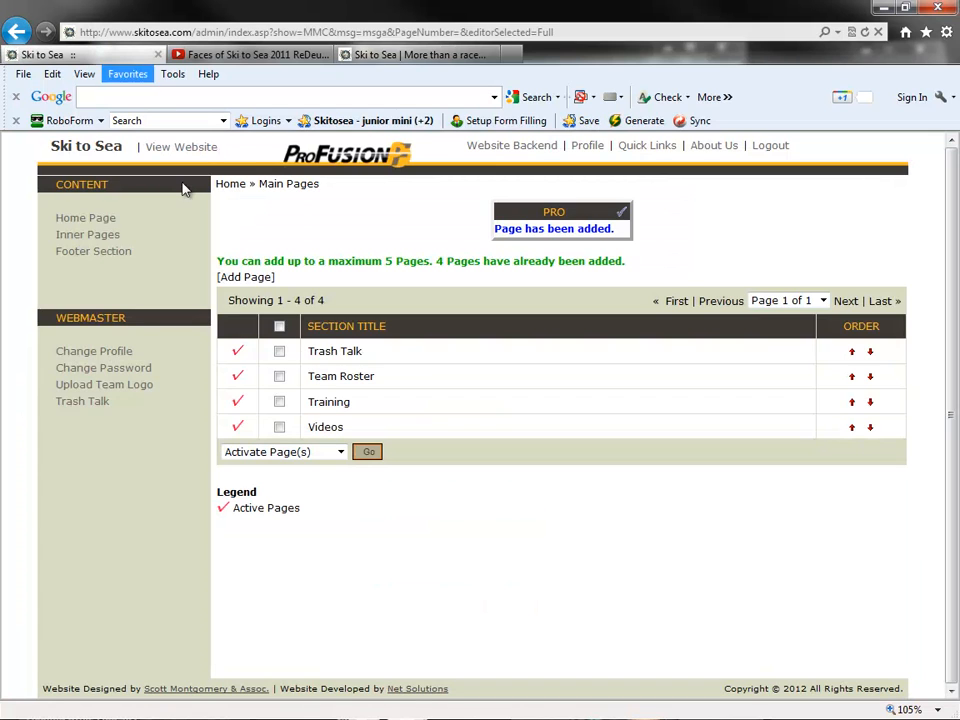
pyautogui.click(110, 220)
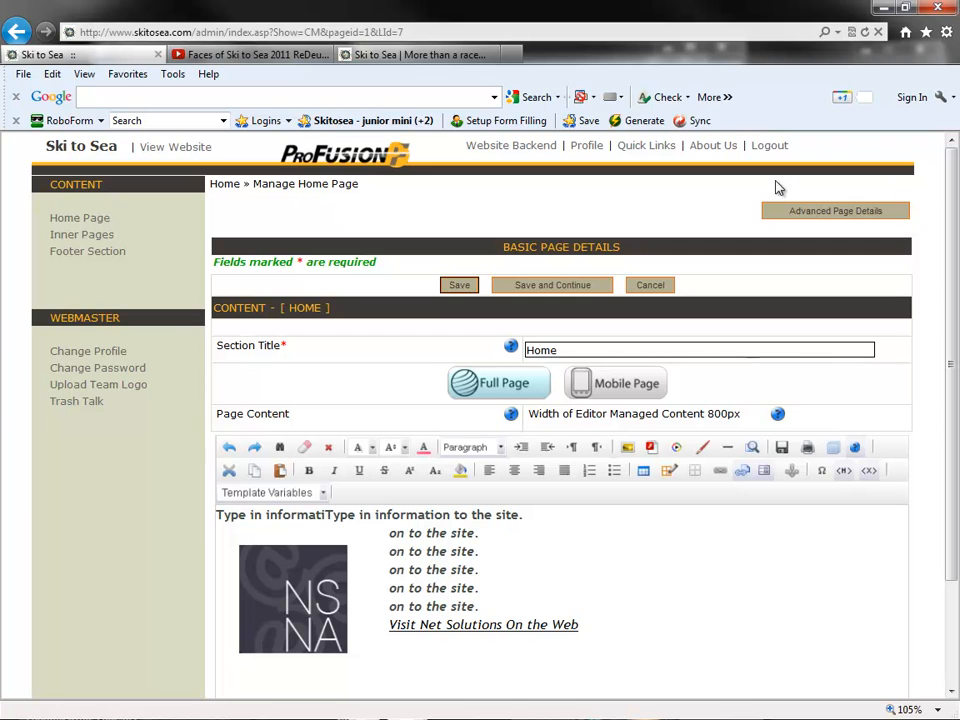
pyautogui.click(884, 218)
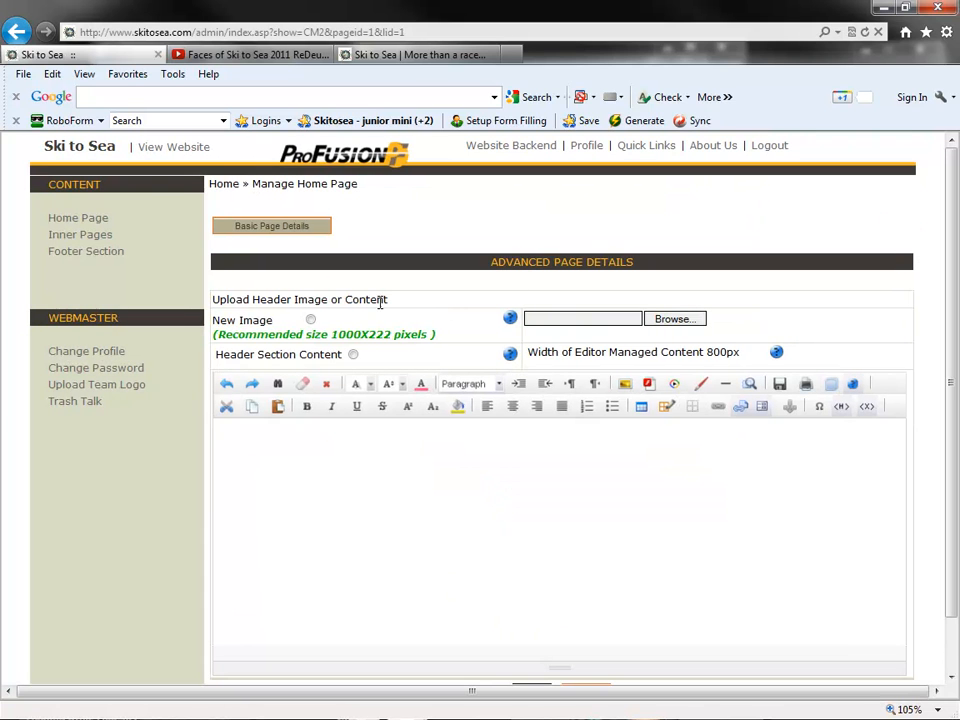
pyautogui.click(311, 320)
pyautogui.click(672, 319)
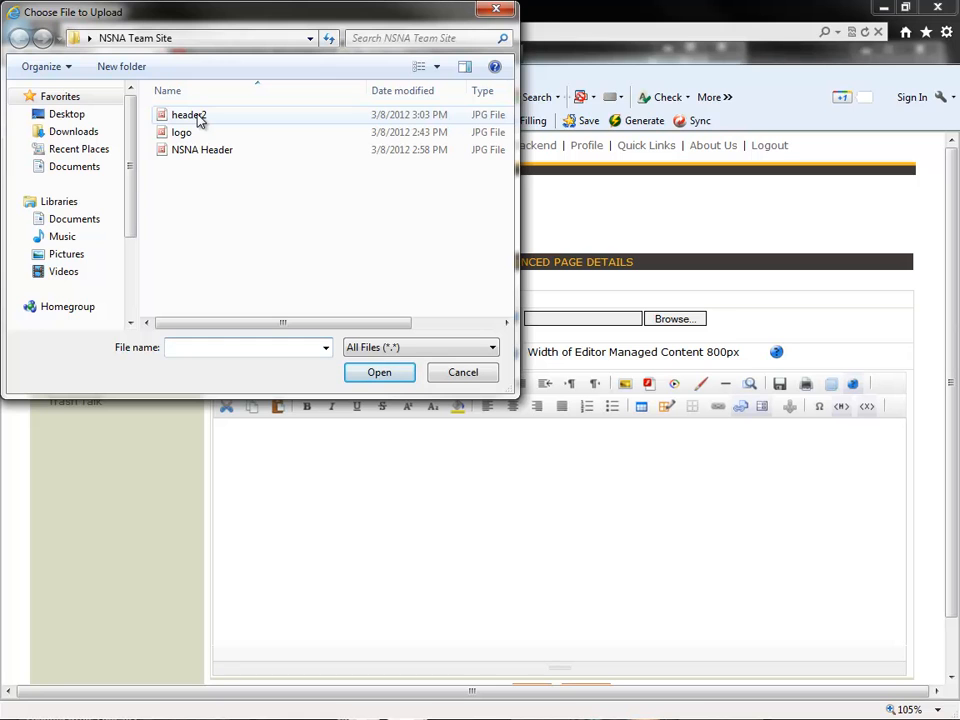
pyautogui.doubleClick(204, 150)
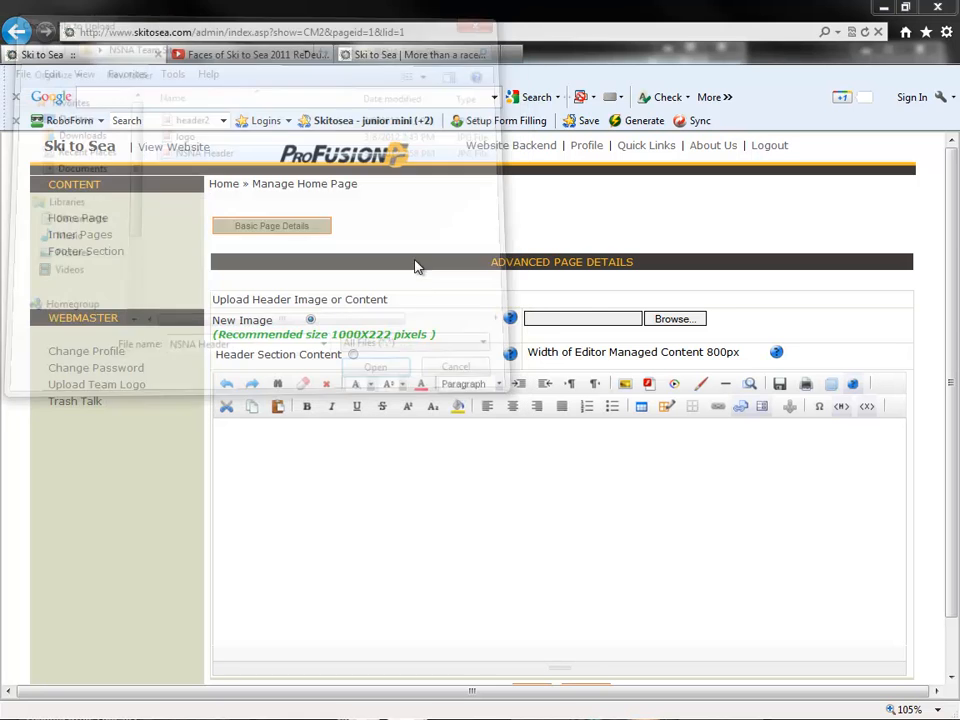
# - Save the home page's new header image and view the home page on the public team site
pyautogui.moveTo(425, 334); pyautogui.dragTo(331, 335)
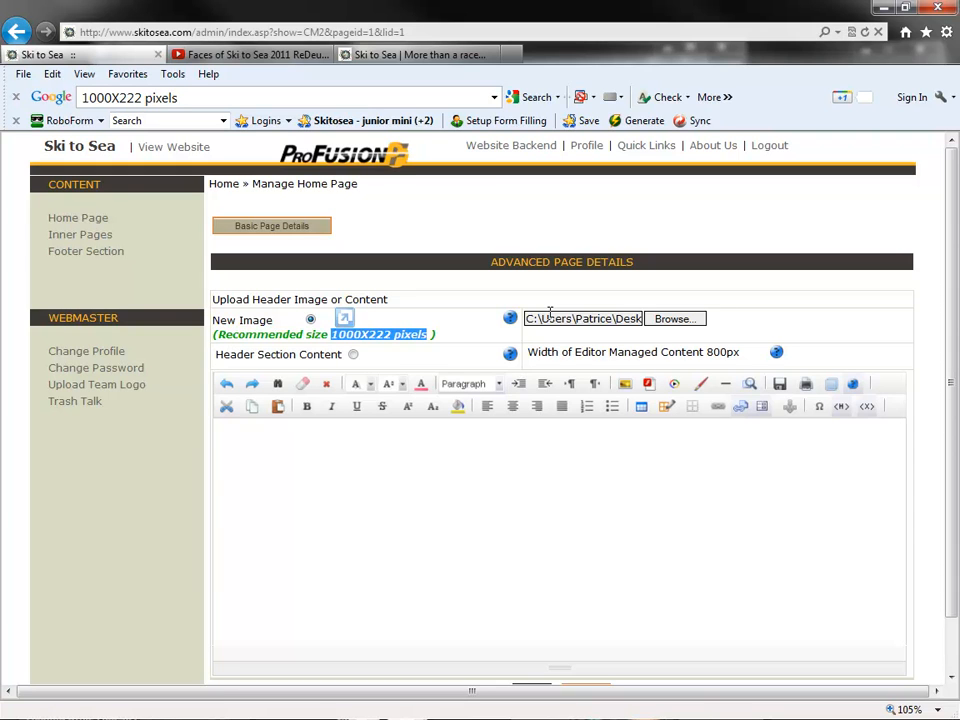
pyautogui.click(418, 313)
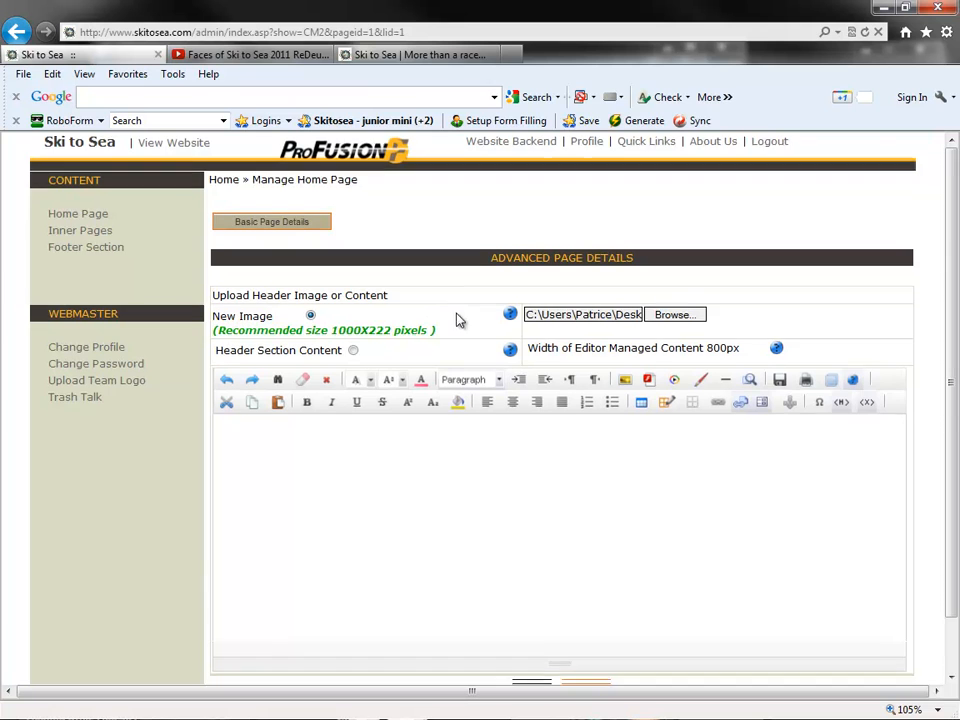
pyautogui.scroll(-2, 534, 538)
pyautogui.click(538, 636)
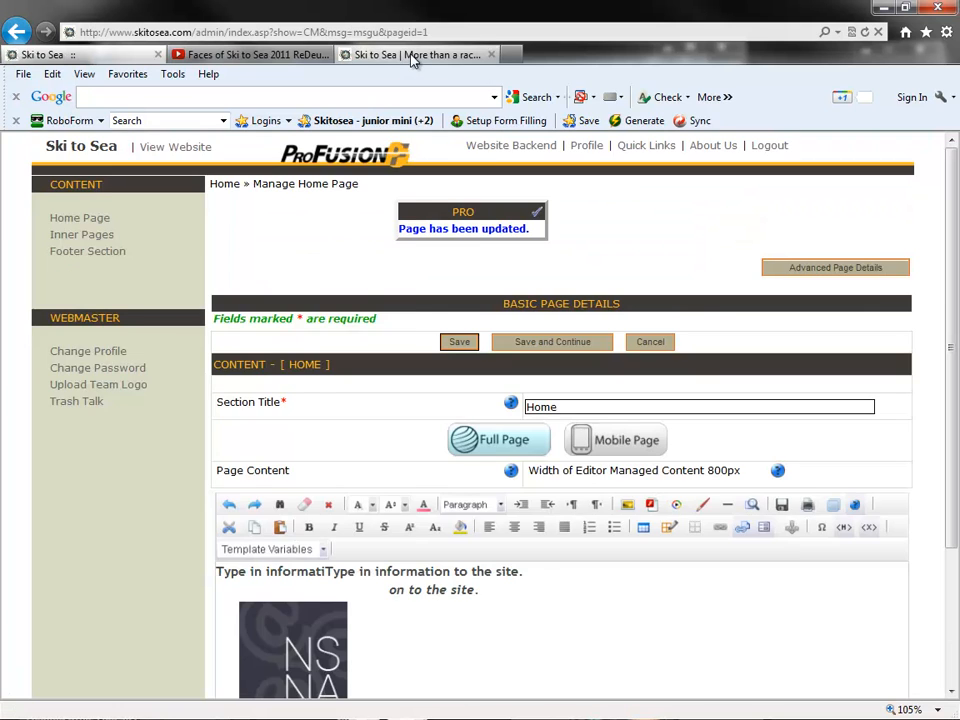
pyautogui.click(412, 56)
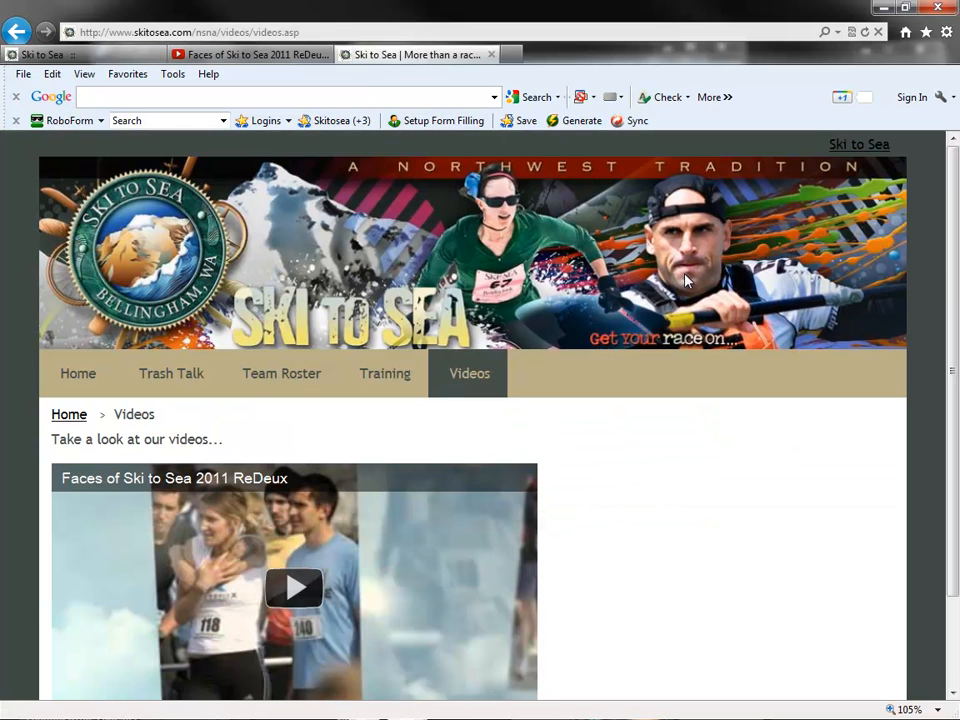
pyautogui.click(92, 384)
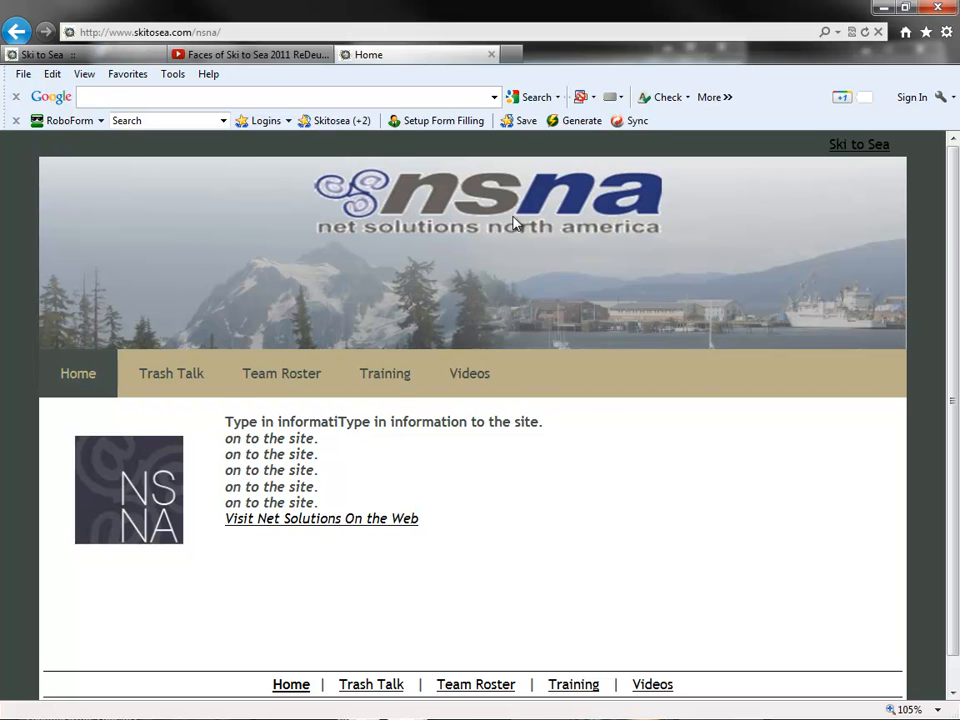
# - Back in the backend, set header2 as the new header image in the Training page's advanced details and save
pyautogui.click(86, 55)
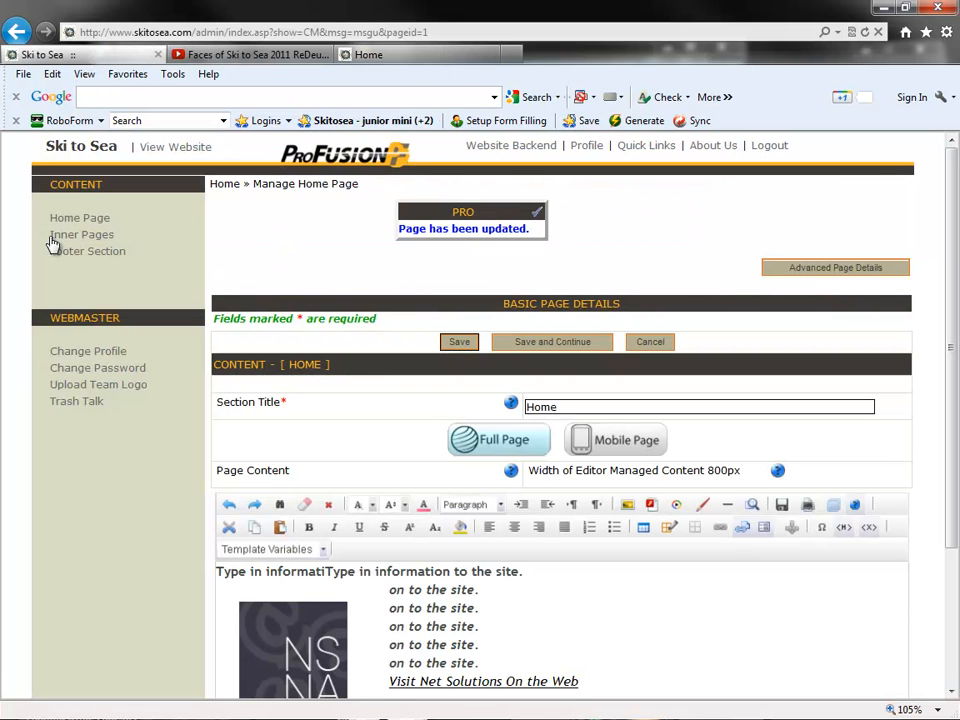
pyautogui.click(58, 245)
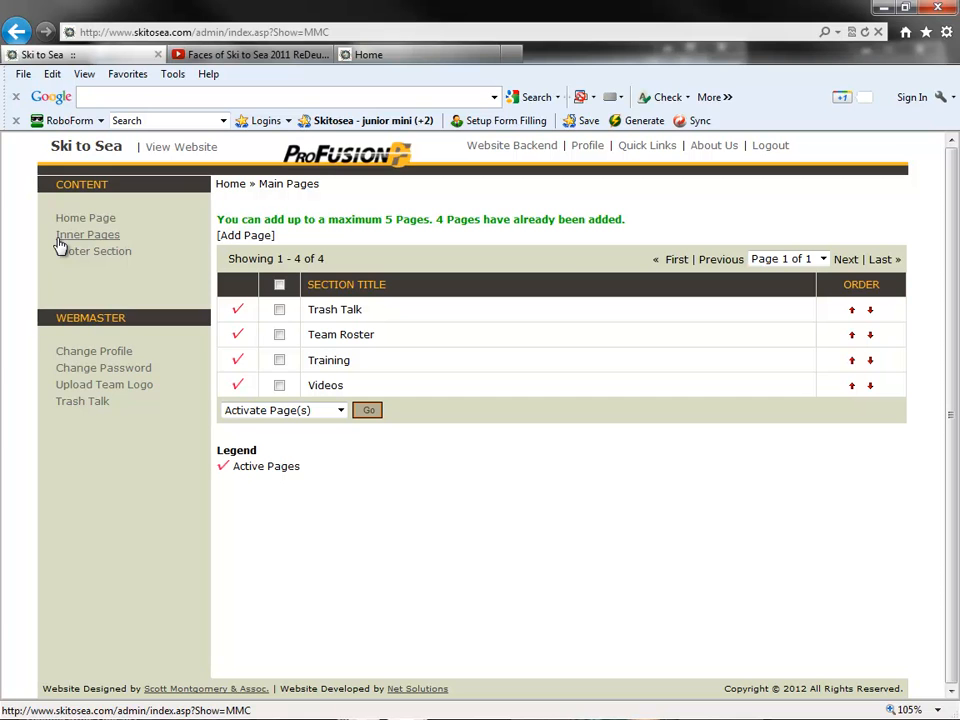
pyautogui.click(340, 362)
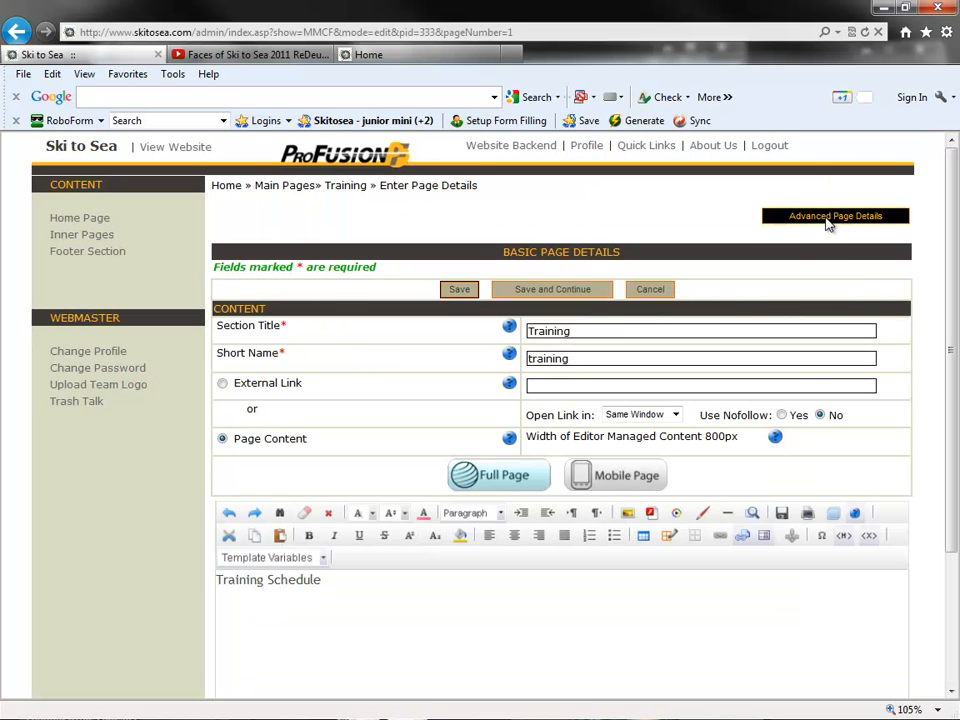
pyautogui.click(826, 222)
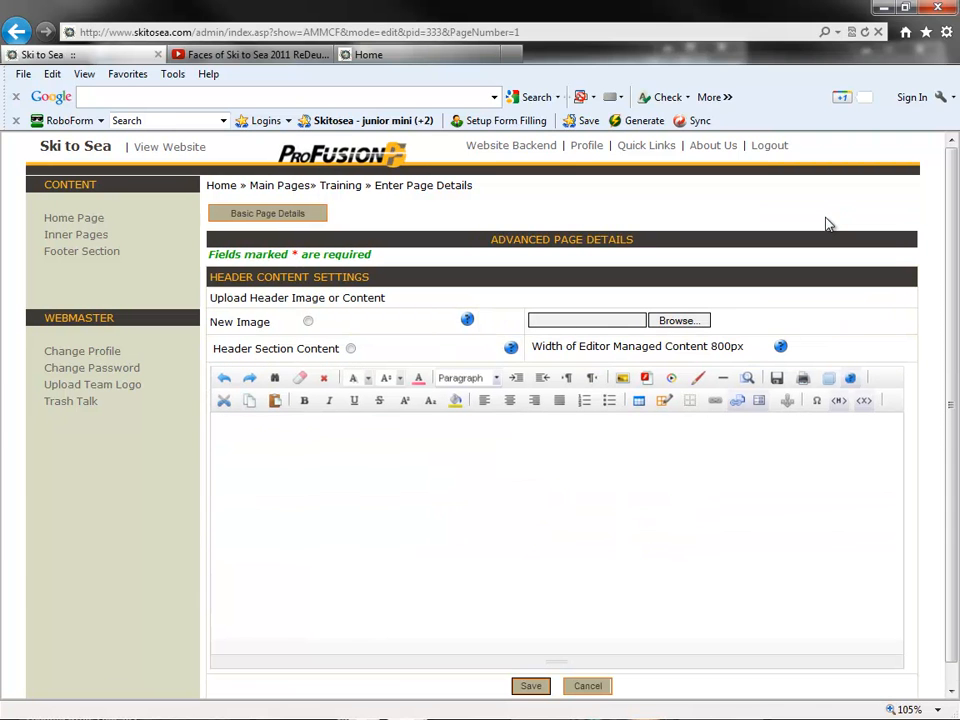
pyautogui.click(309, 322)
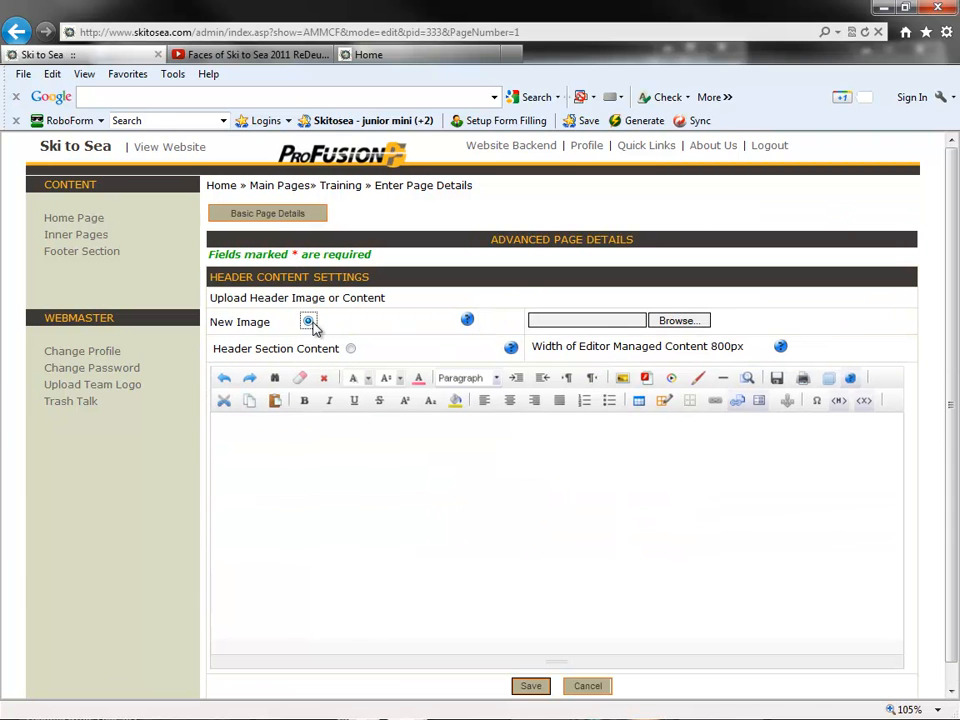
pyautogui.click(678, 321)
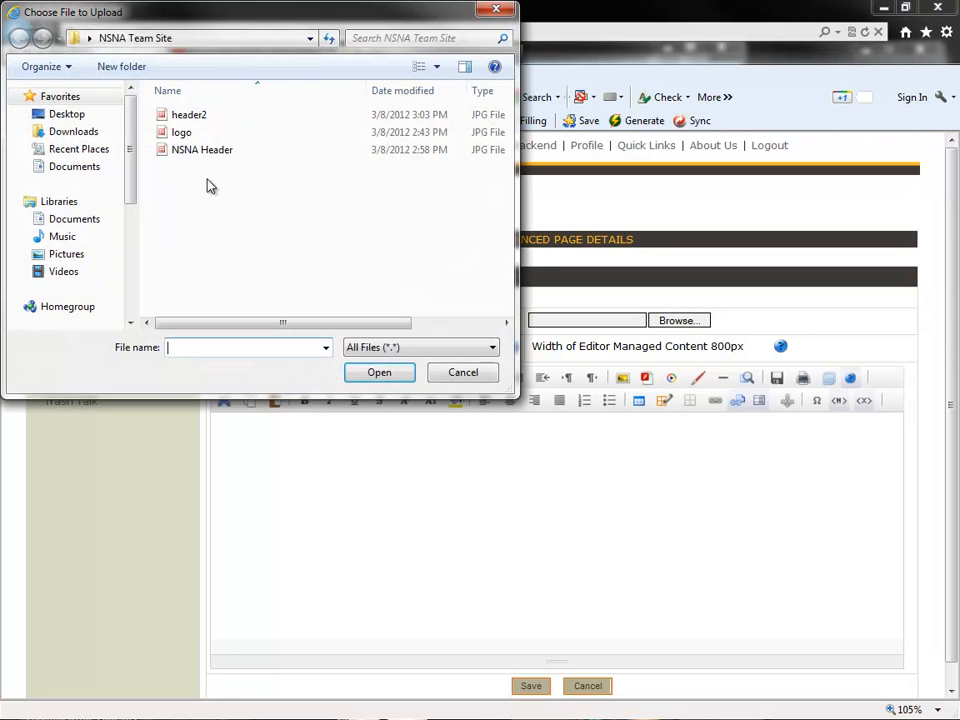
pyautogui.click(190, 116)
pyautogui.doubleClick(198, 120)
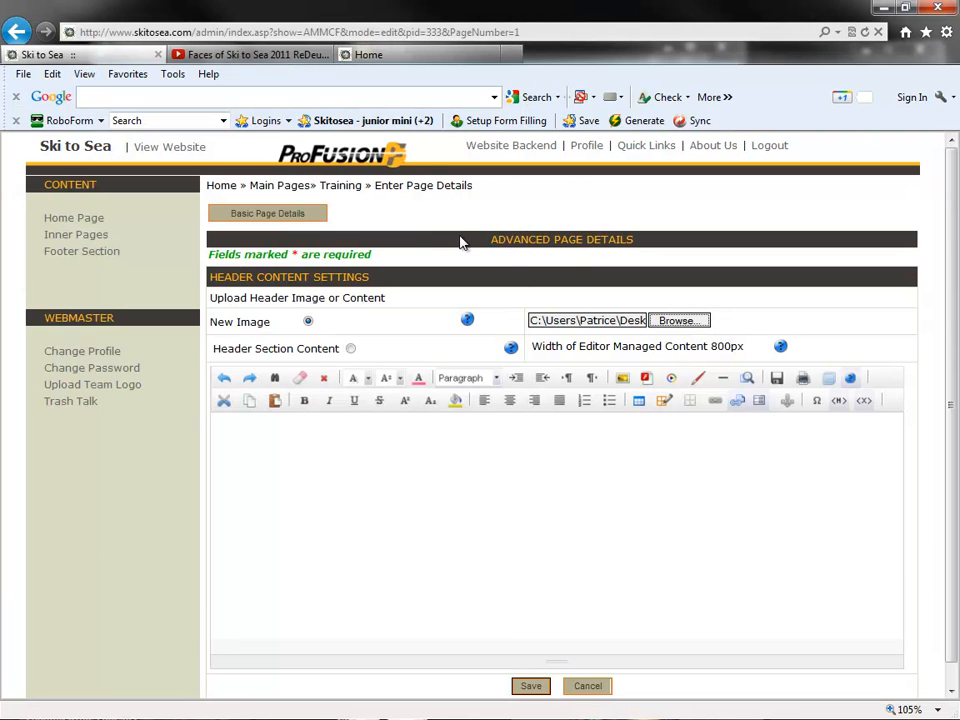
pyautogui.scroll(-2, 471, 259)
pyautogui.click(529, 664)
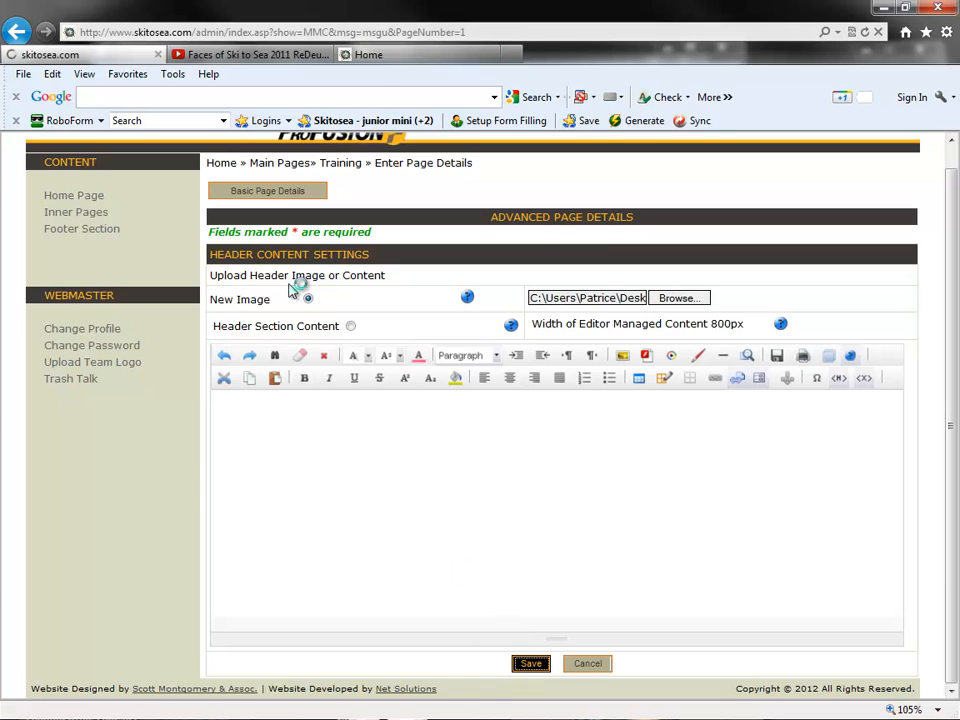
# - View the Training page and its header image on the public team site, and return to its home page
pyautogui.click(380, 58)
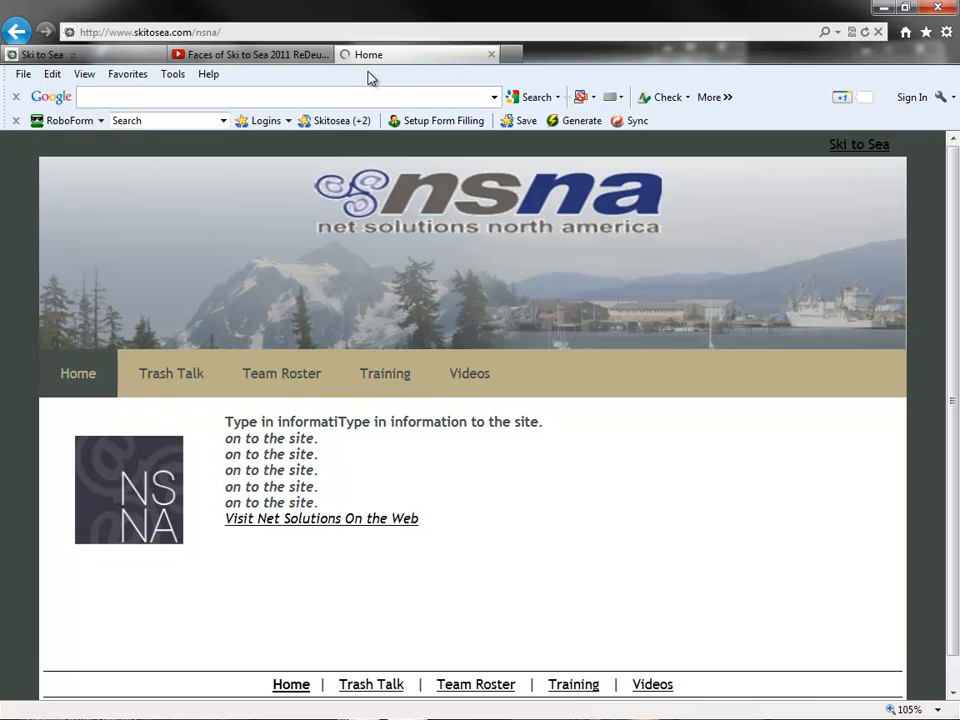
pyautogui.click(400, 378)
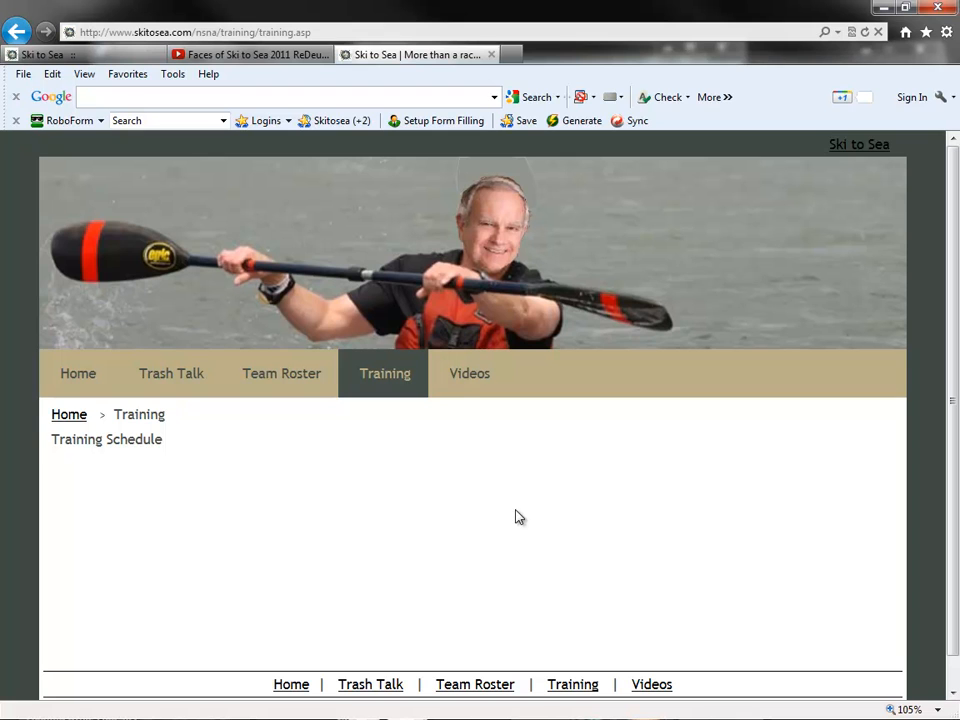
pyautogui.click(90, 375)
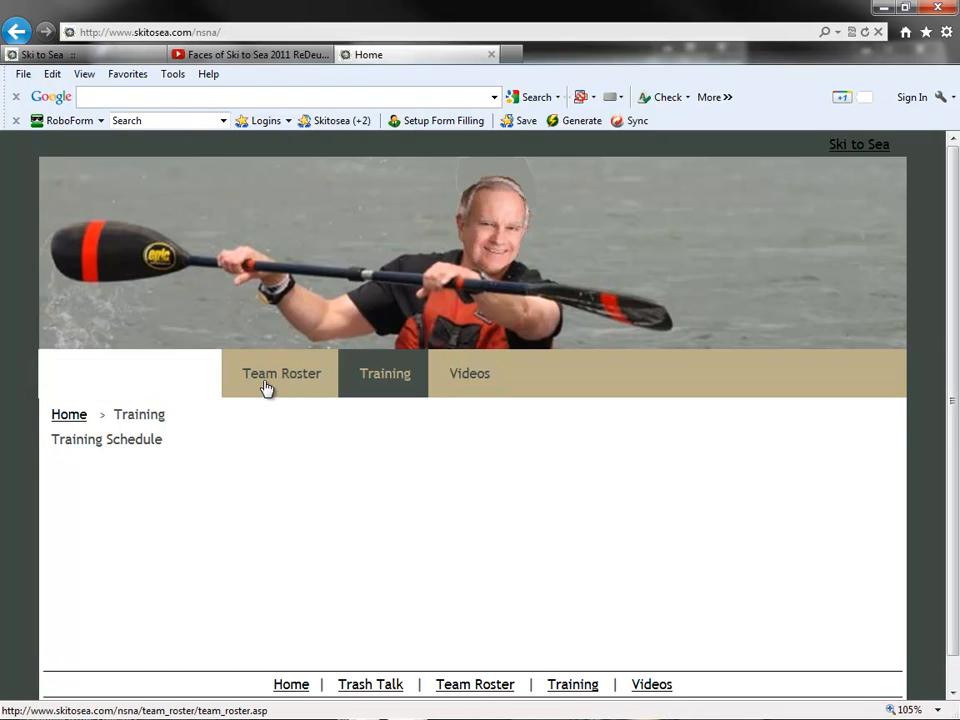
# - In the backend, enter "Talk some trash baby!!" as header section content in the Trash Talk page's advanced details
pyautogui.click(102, 58)
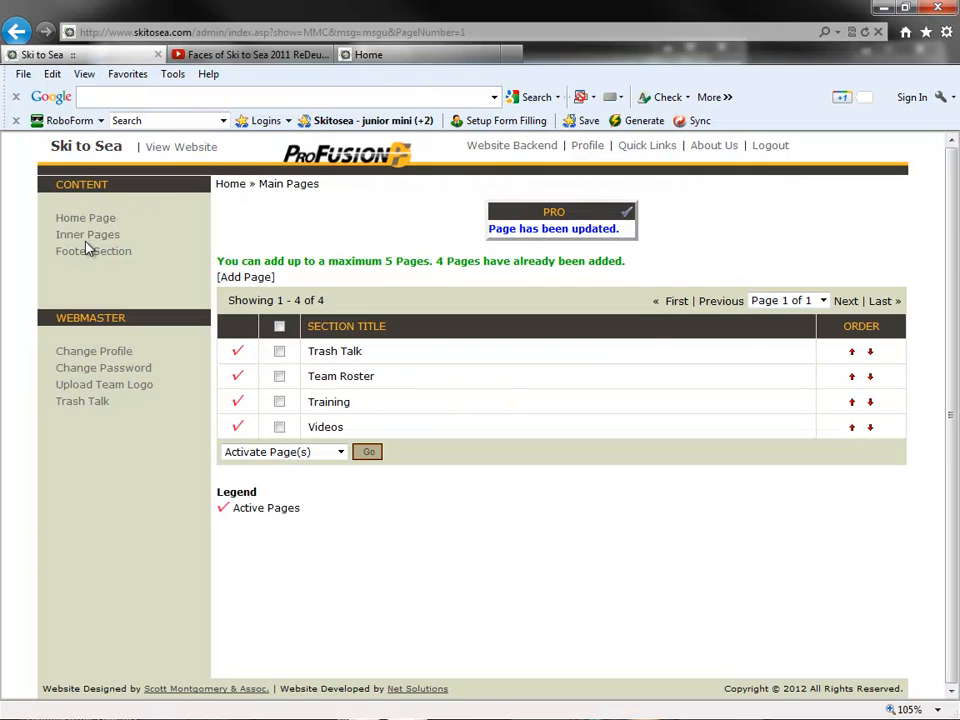
pyautogui.click(345, 356)
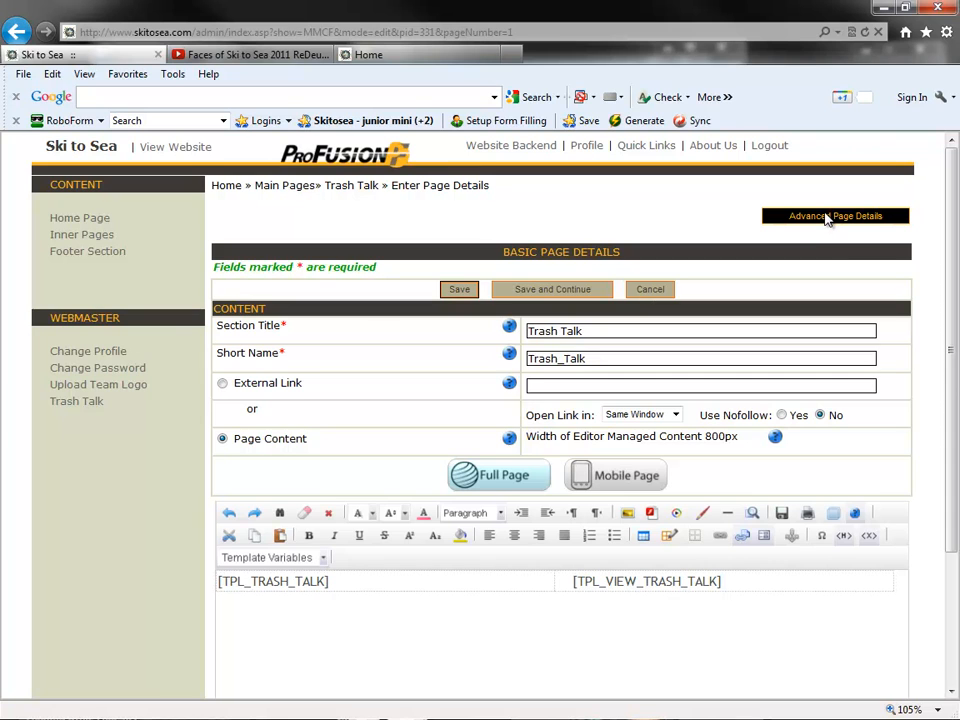
pyautogui.click(800, 216)
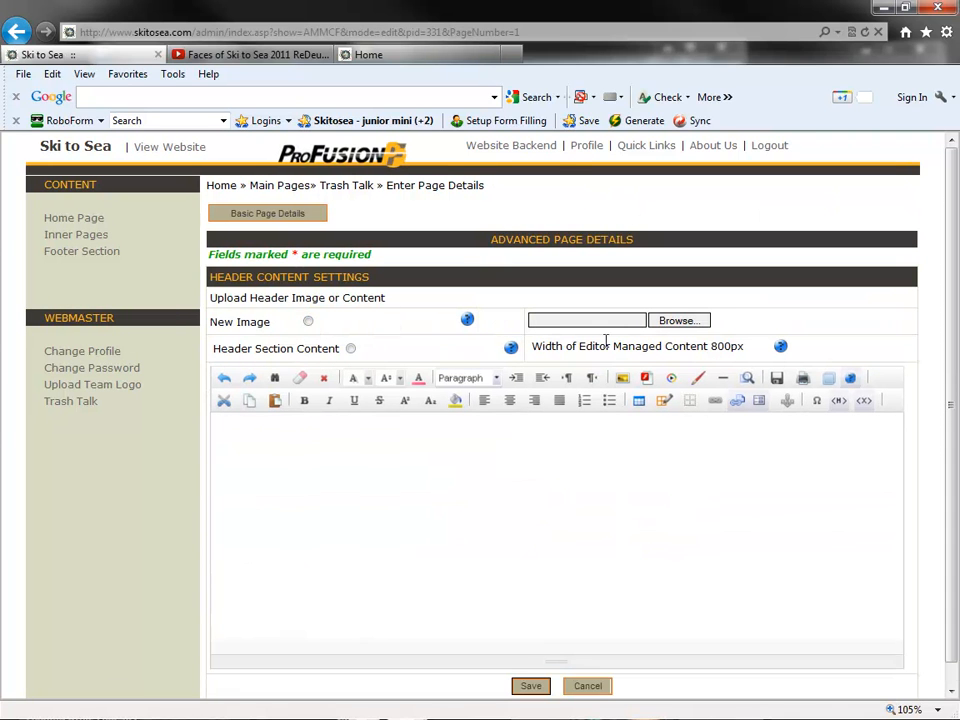
pyautogui.click(434, 507)
pyautogui.scroll(-1, 434, 507)
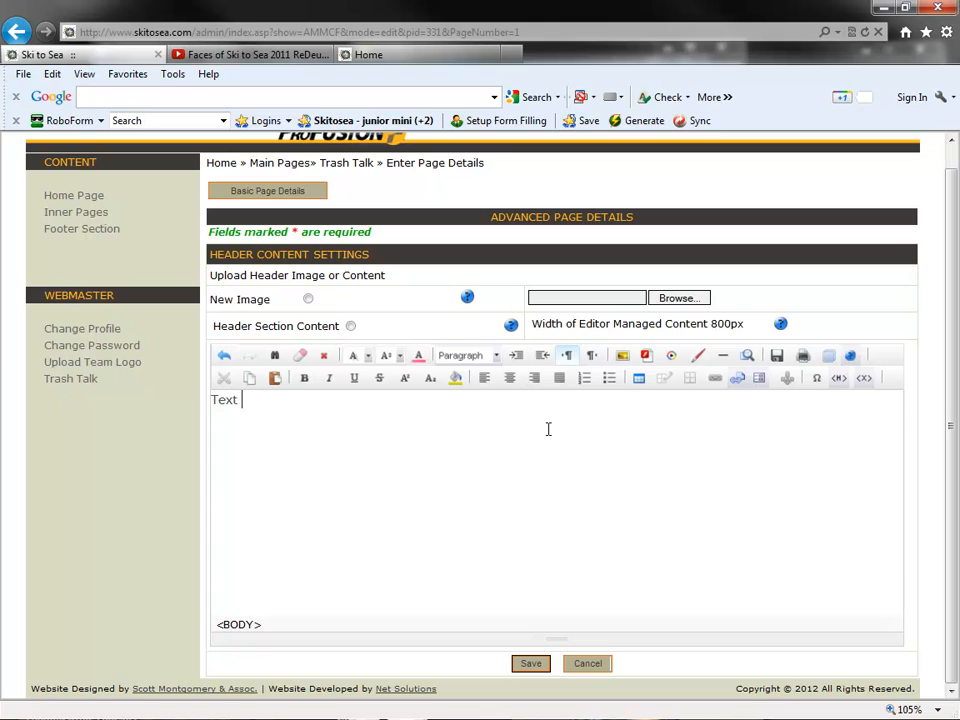
pyautogui.press('BackSpace')
pyautogui.press('BackSpace')
pyautogui.press('BackSpace')
pyautogui.press('BackSpace')
pyautogui.write('Talk some trash baby!!')
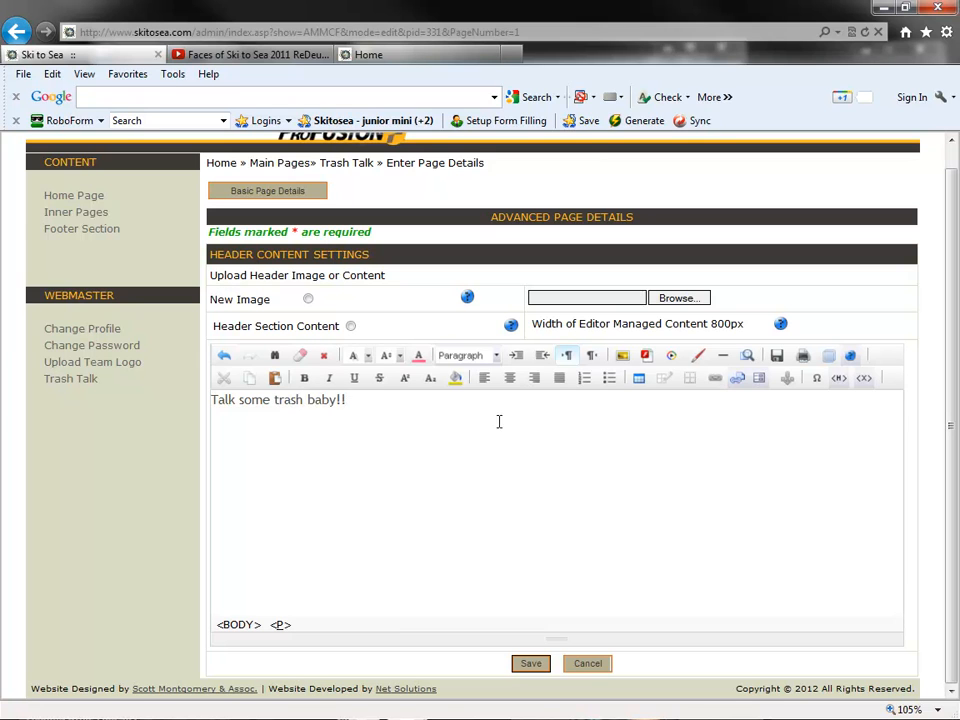
# - Format the Trash Talk header text as Size 7, white, bold and centred, and save the page
pyautogui.moveTo(499, 421); pyautogui.dragTo(212, 398)
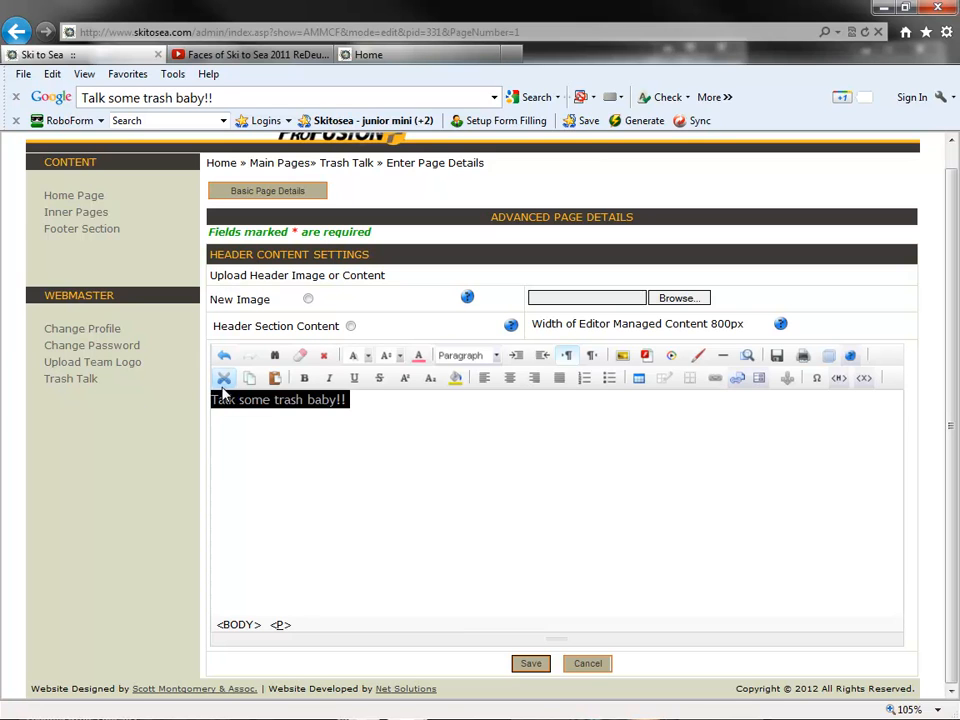
pyautogui.click(399, 358)
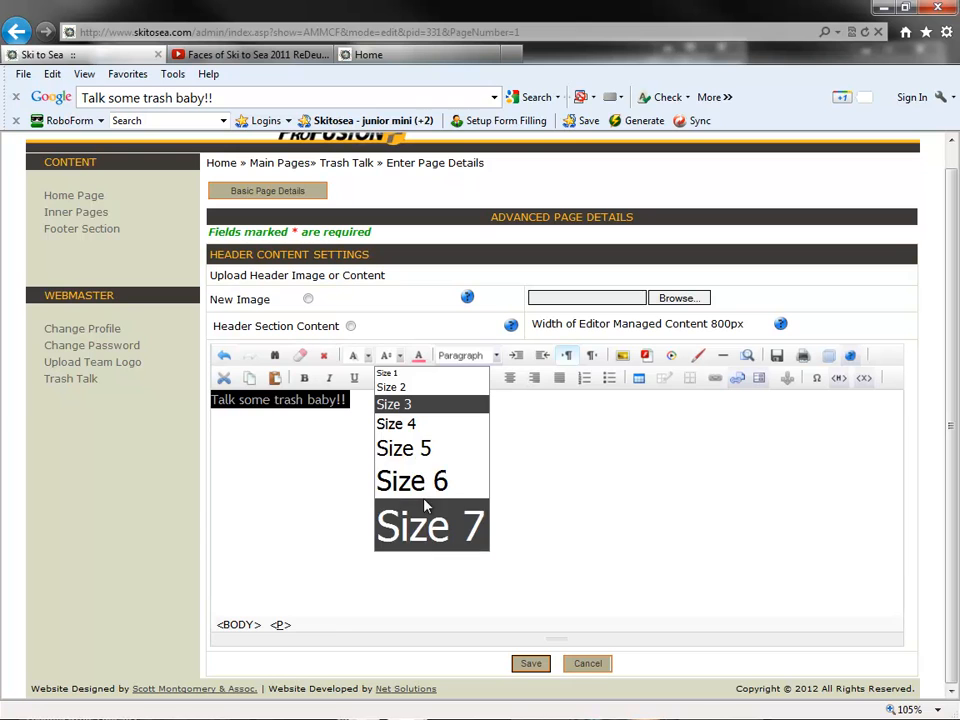
pyautogui.click(424, 512)
pyautogui.click(422, 360)
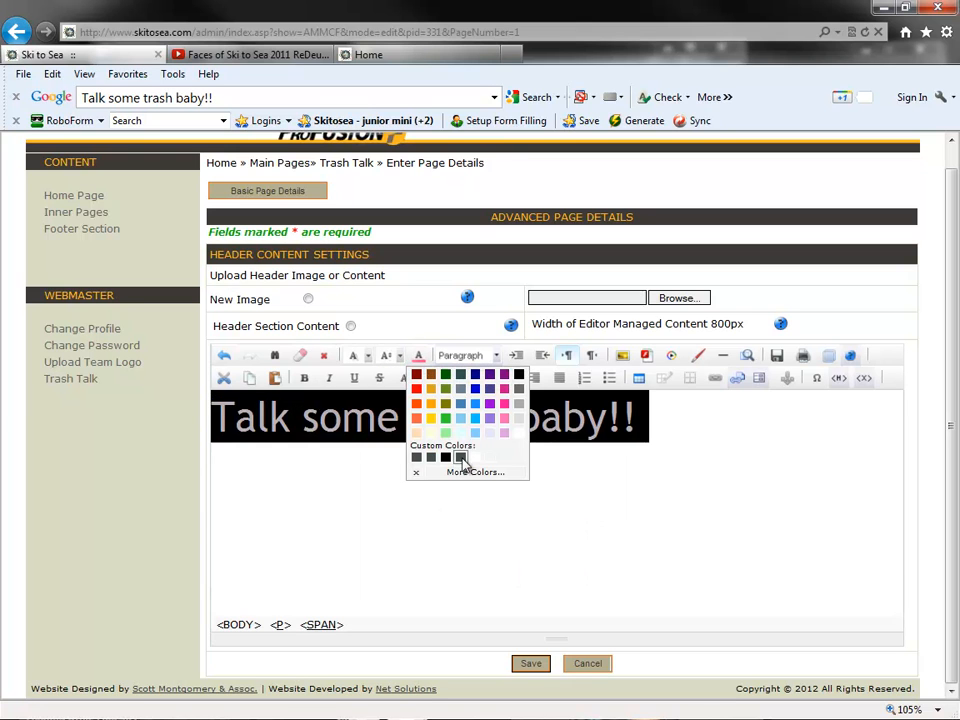
pyautogui.click(514, 445)
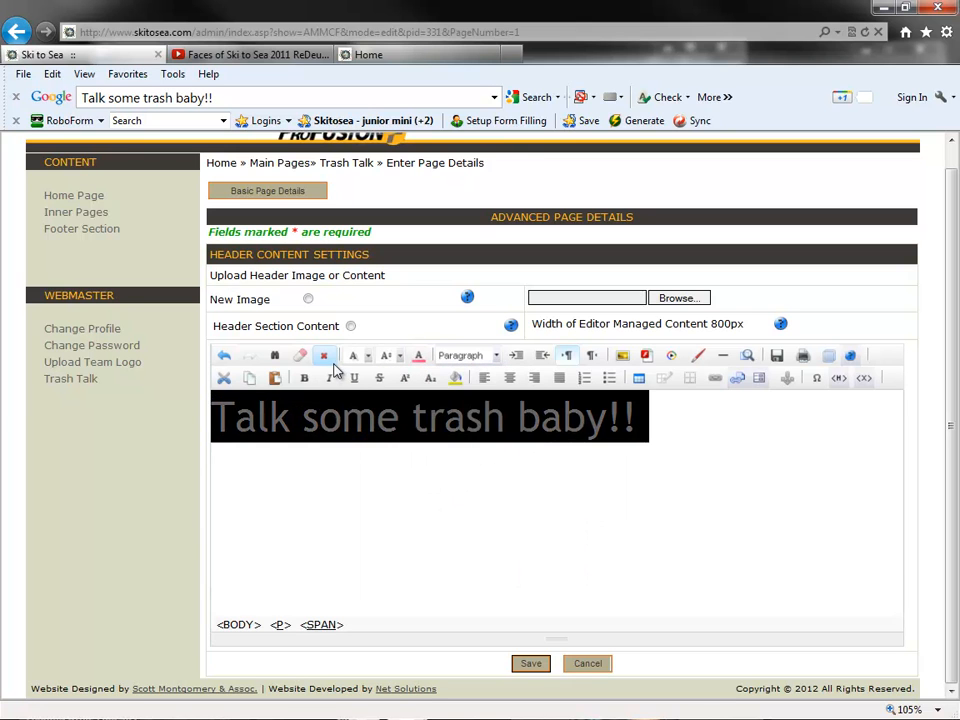
pyautogui.click(303, 378)
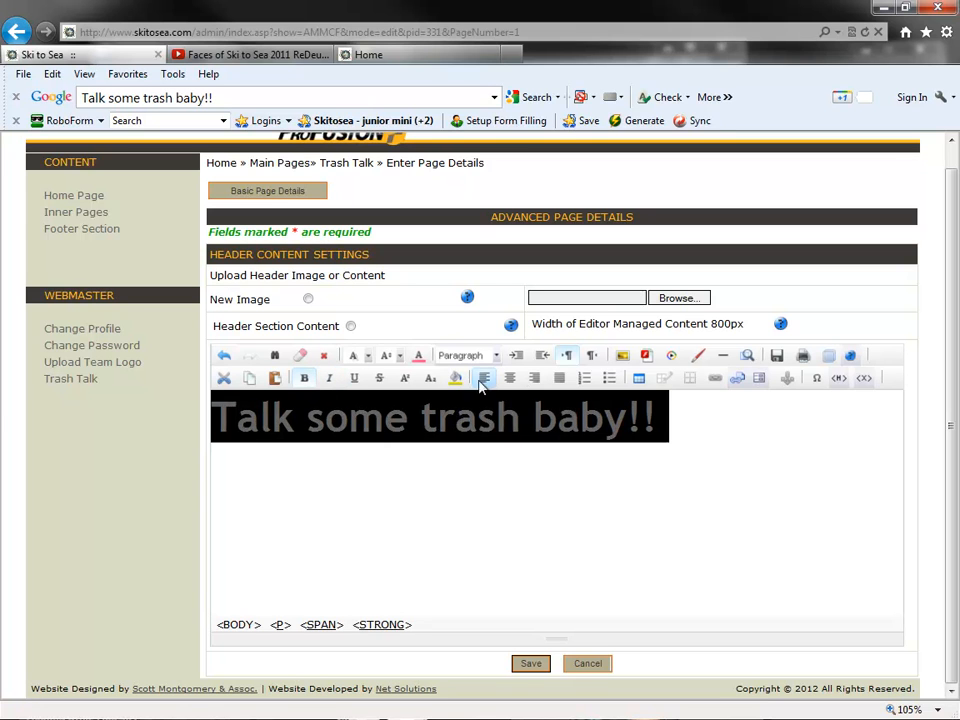
pyautogui.click(509, 379)
pyautogui.click(541, 664)
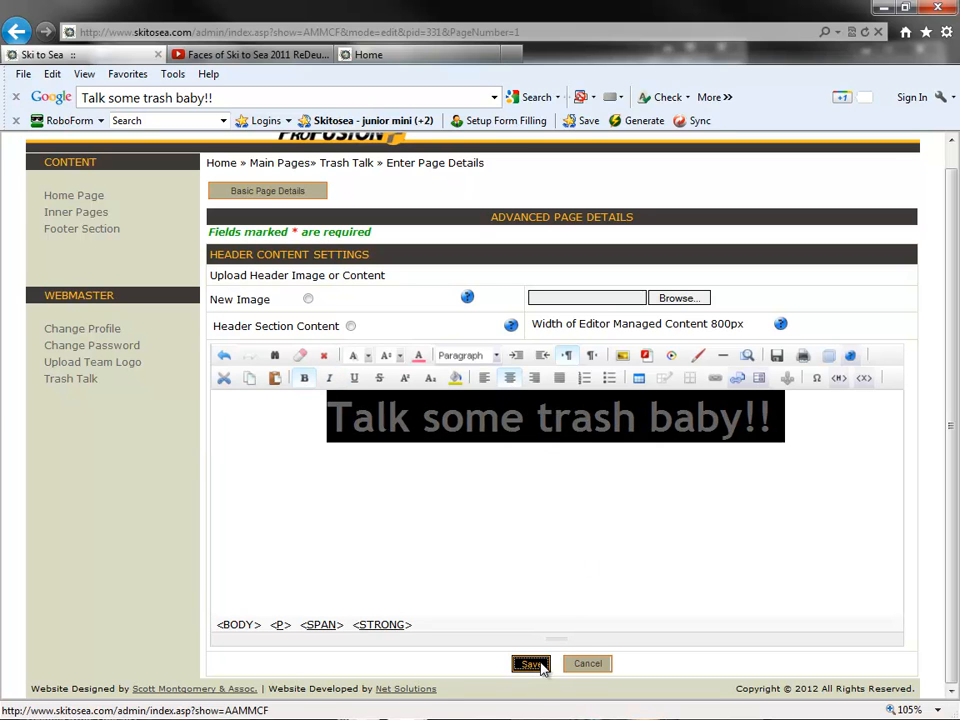
# - View the Trash Talk page on the public team site and examine its text header
pyautogui.click(405, 57)
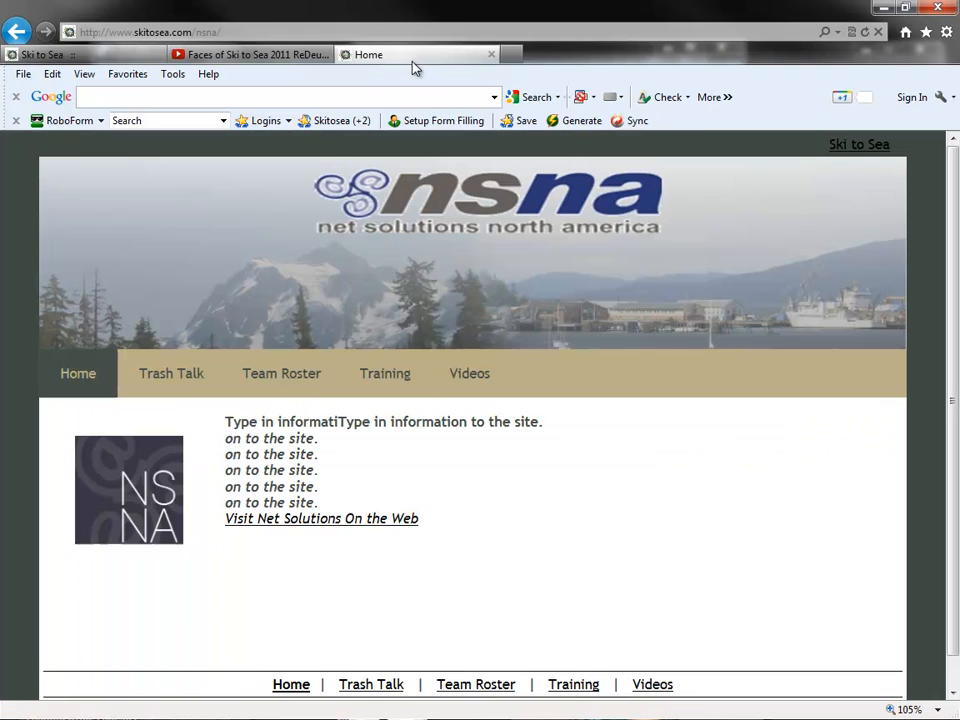
pyautogui.click(187, 388)
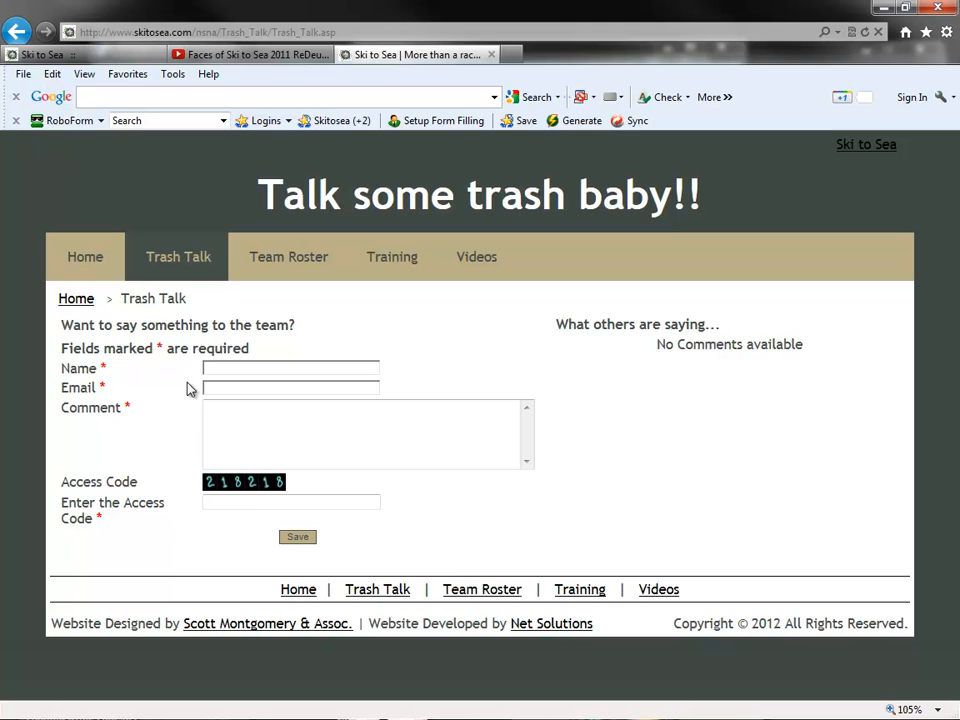
pyautogui.moveTo(262, 190); pyautogui.dragTo(728, 230)
pyautogui.click(438, 180)
pyautogui.moveTo(258, 190); pyautogui.dragTo(455, 195)
pyautogui.click(381, 195)
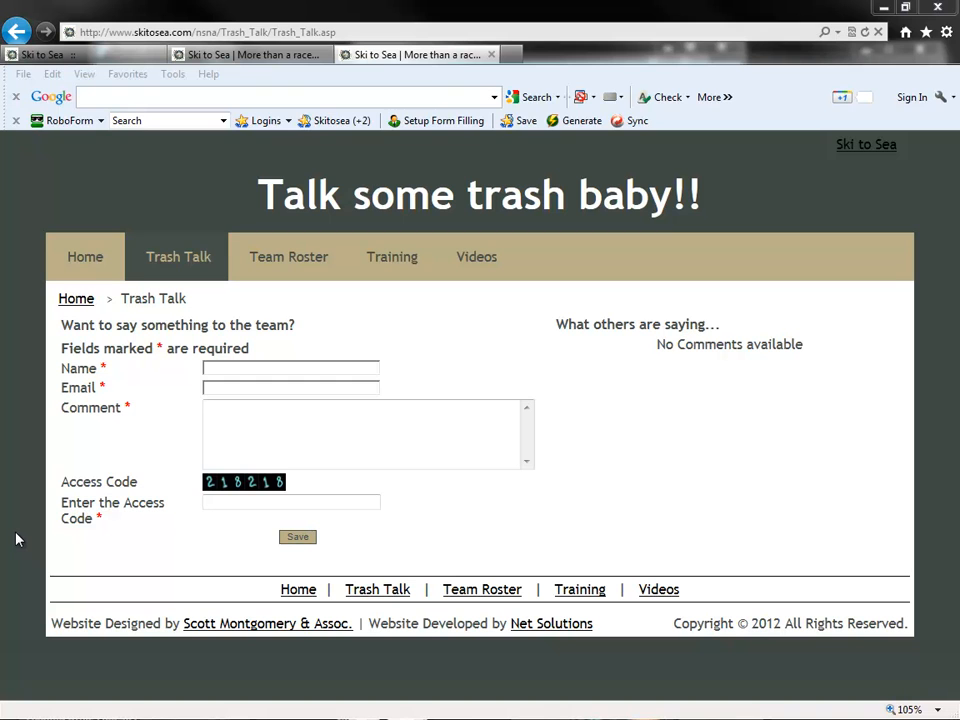
# - Open the home page in the website backend and compare its Full Page and Mobile Page content editors
pyautogui.click(122, 54)
pyautogui.click(106, 222)
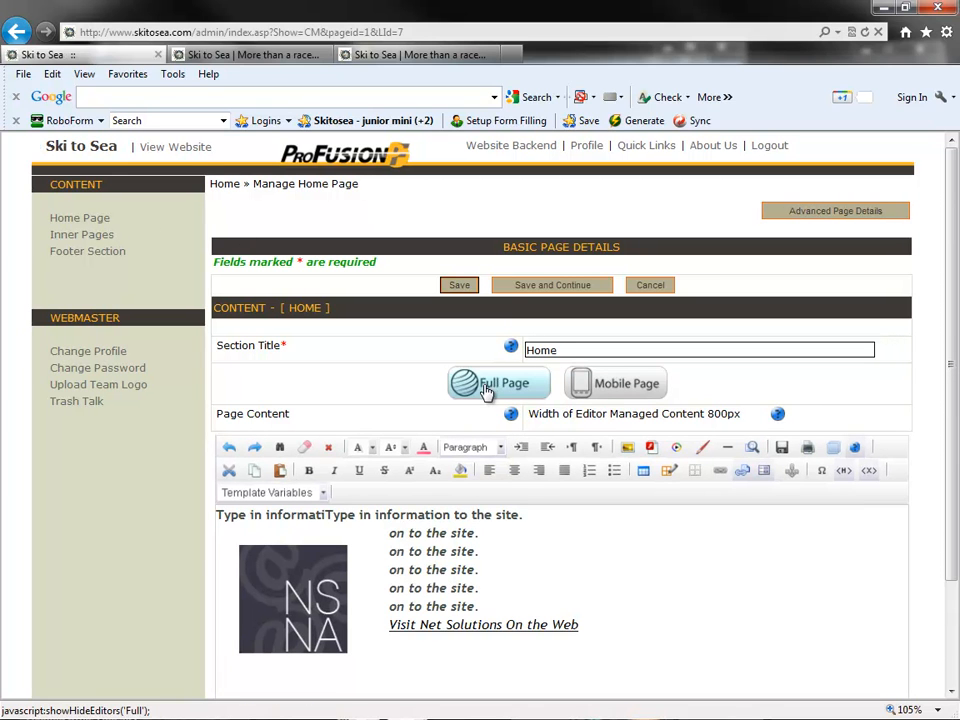
pyautogui.click(611, 392)
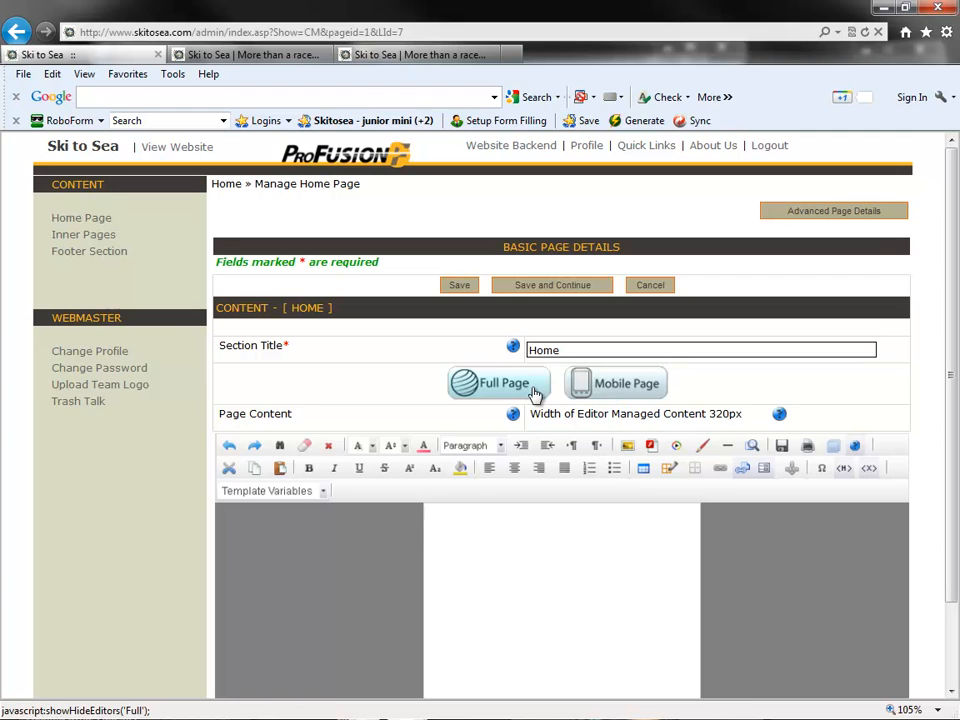
pyautogui.click(478, 393)
pyautogui.click(583, 385)
pyautogui.click(492, 388)
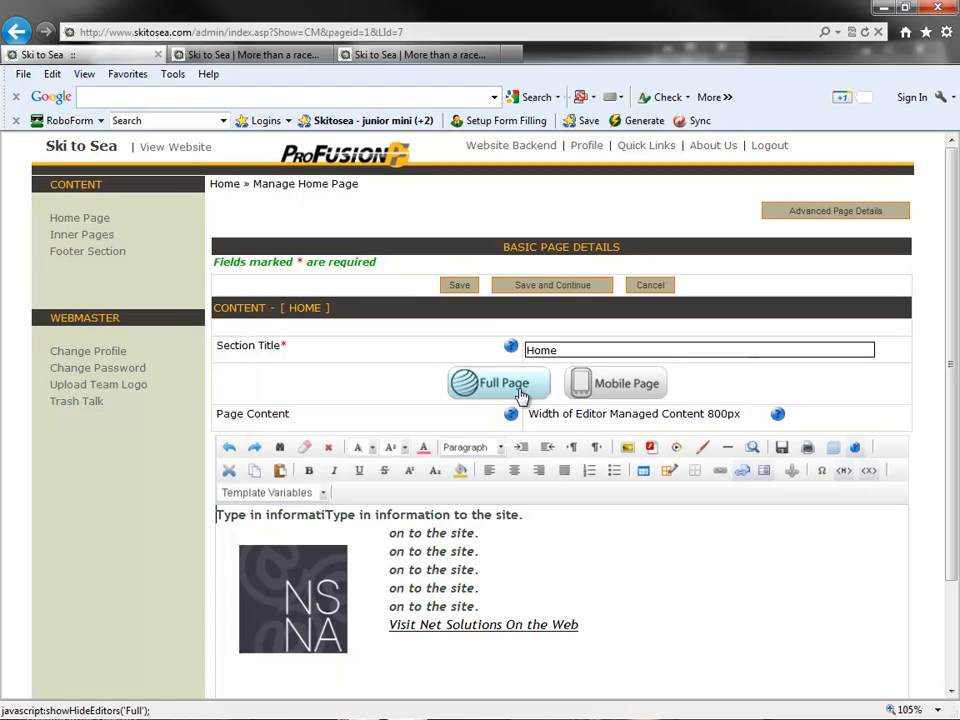
pyautogui.click(608, 385)
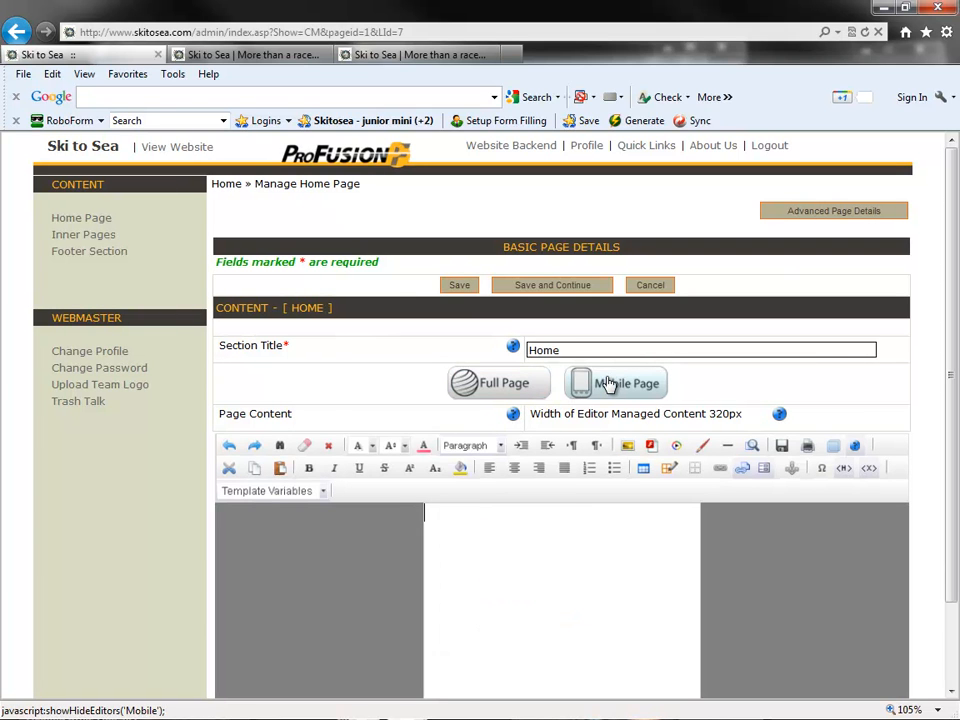
pyautogui.click(481, 388)
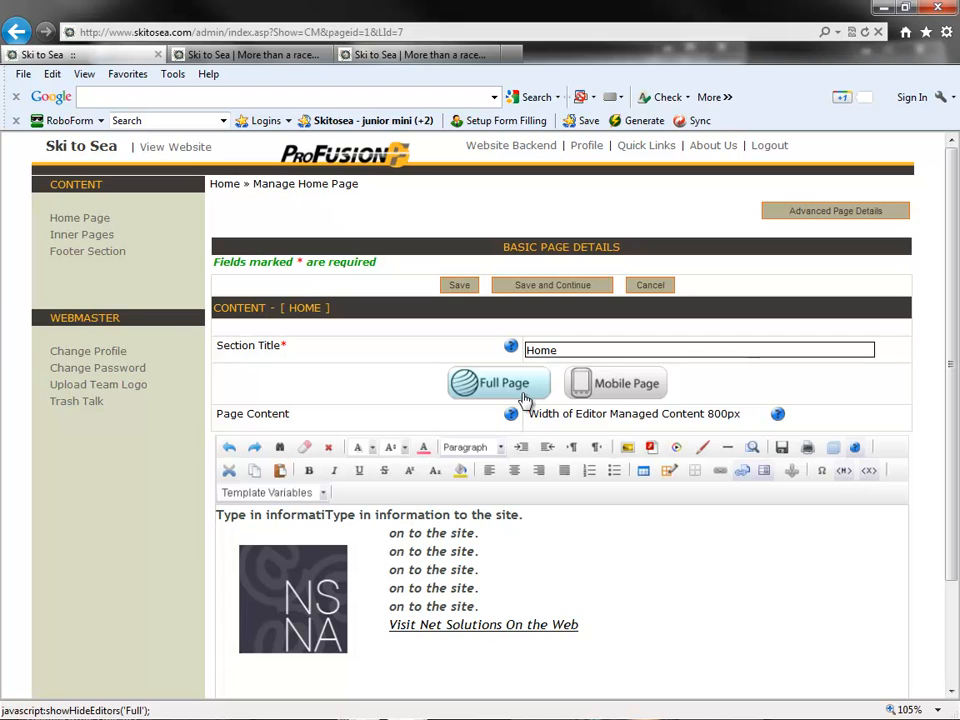
# - Copy all of the home page's full-page content into its mobile page version
pyautogui.moveTo(617, 640); pyautogui.dragTo(270, 505)
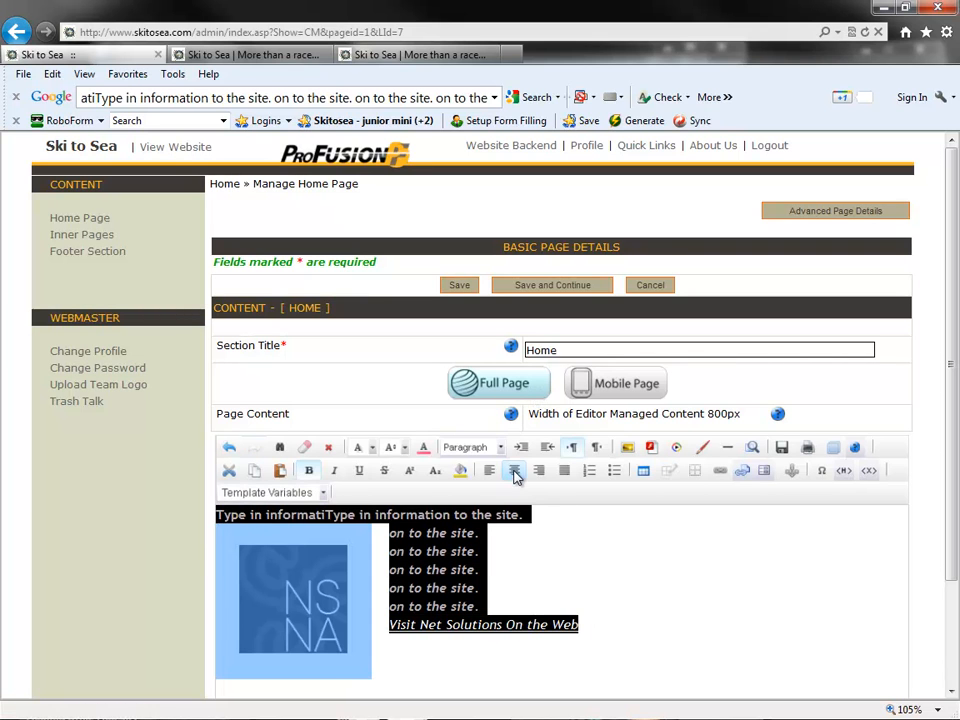
pyautogui.click(598, 386)
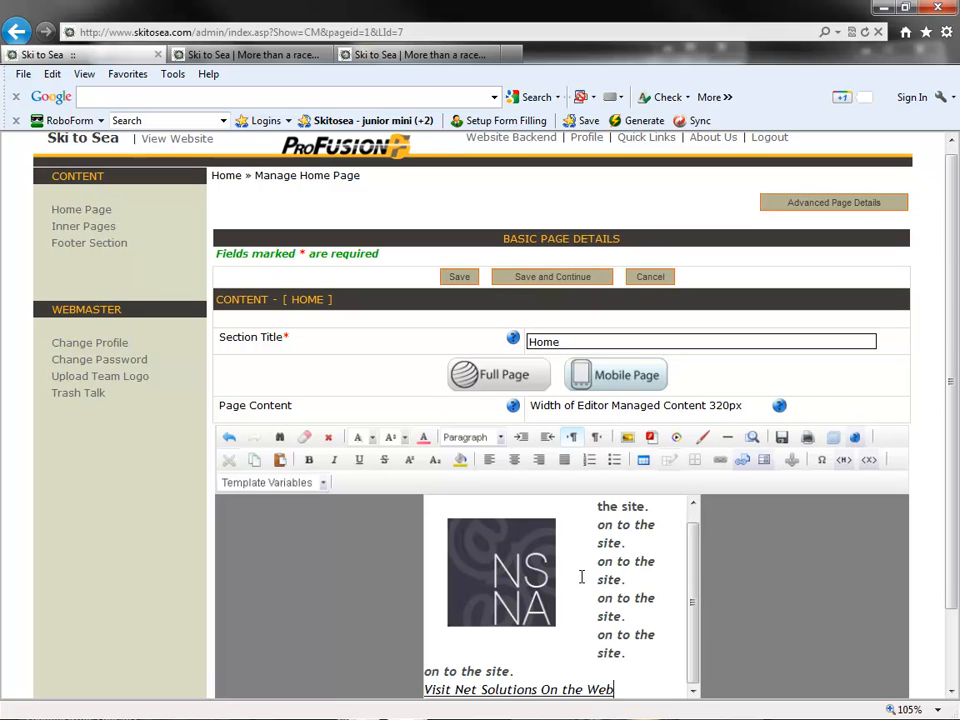
pyautogui.click(510, 376)
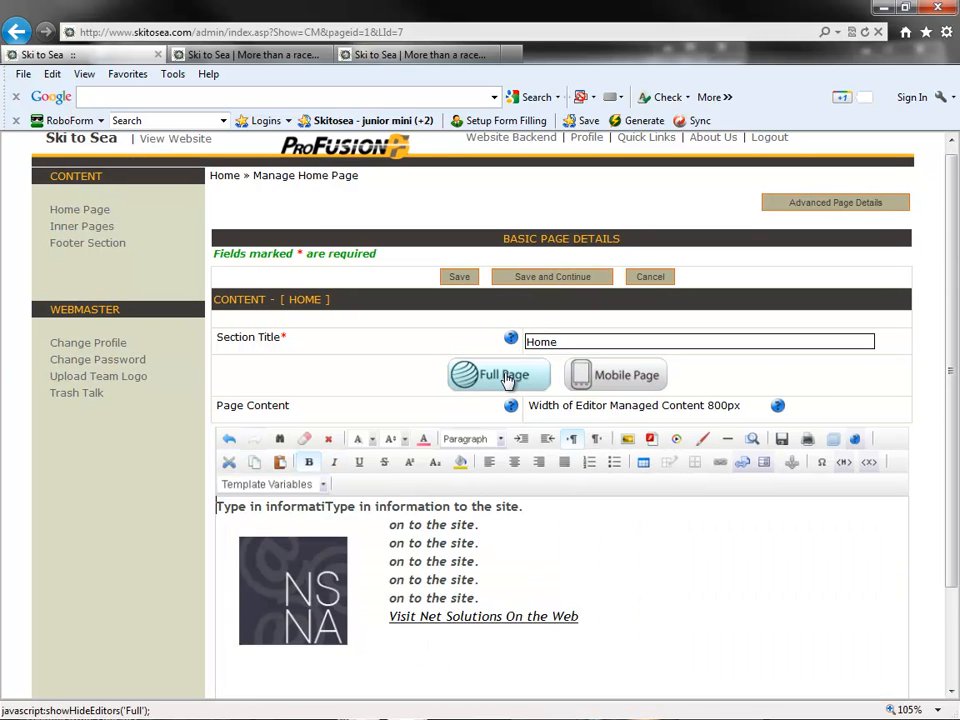
pyautogui.click(592, 378)
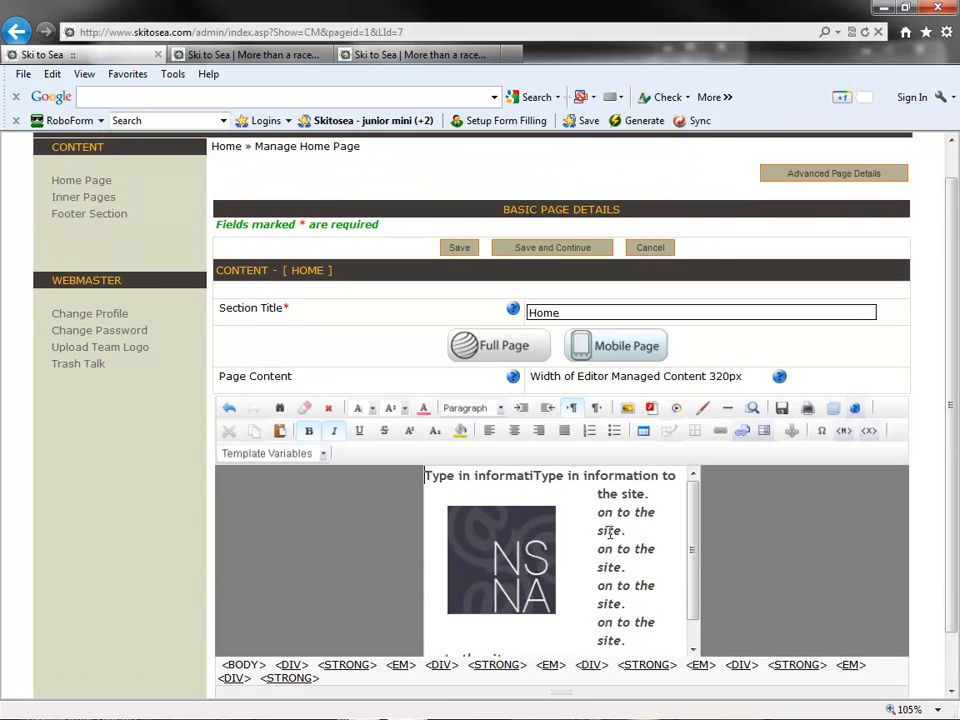
# - Delete the NSNA logo image from the home page's mobile content and save the page
pyautogui.scroll(1, 610, 532)
pyautogui.click(513, 551)
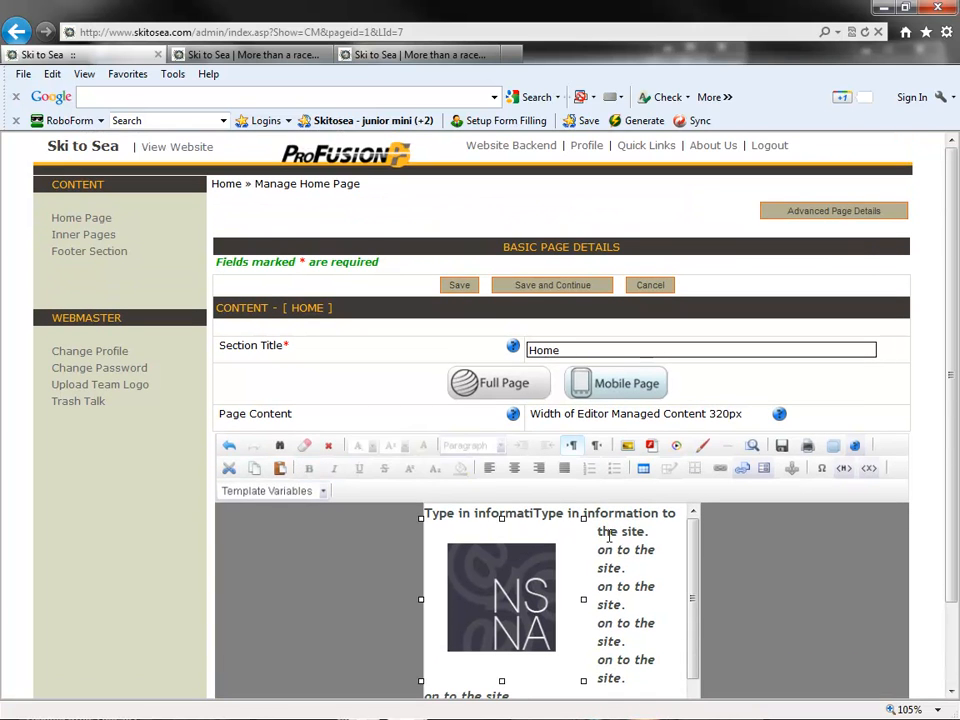
pyautogui.click(613, 541)
pyautogui.scroll(-3, 632, 572)
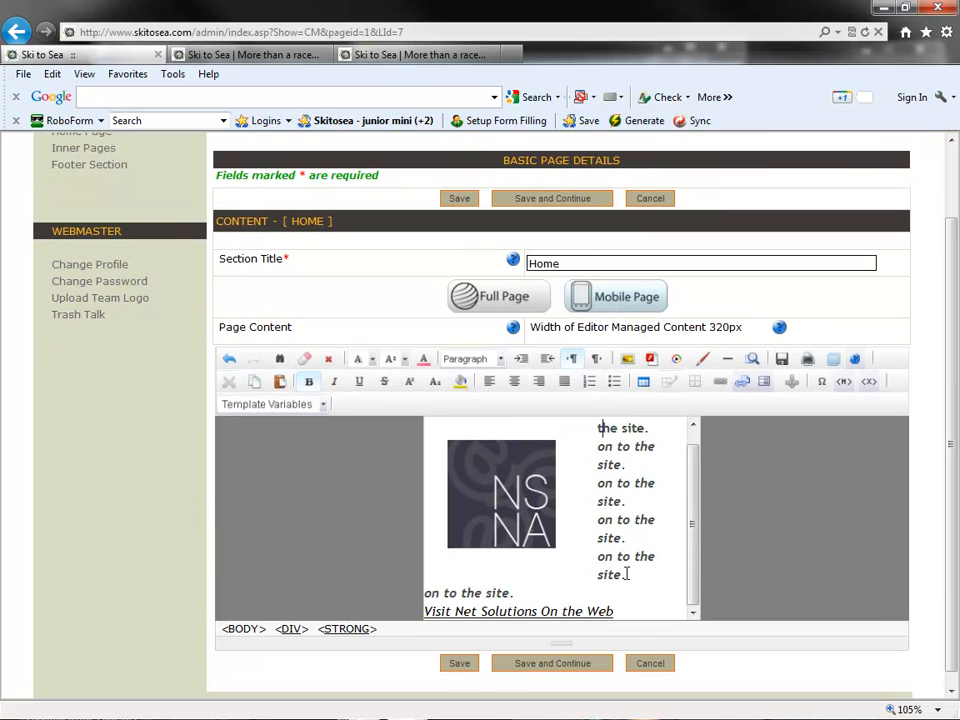
pyautogui.click(510, 491)
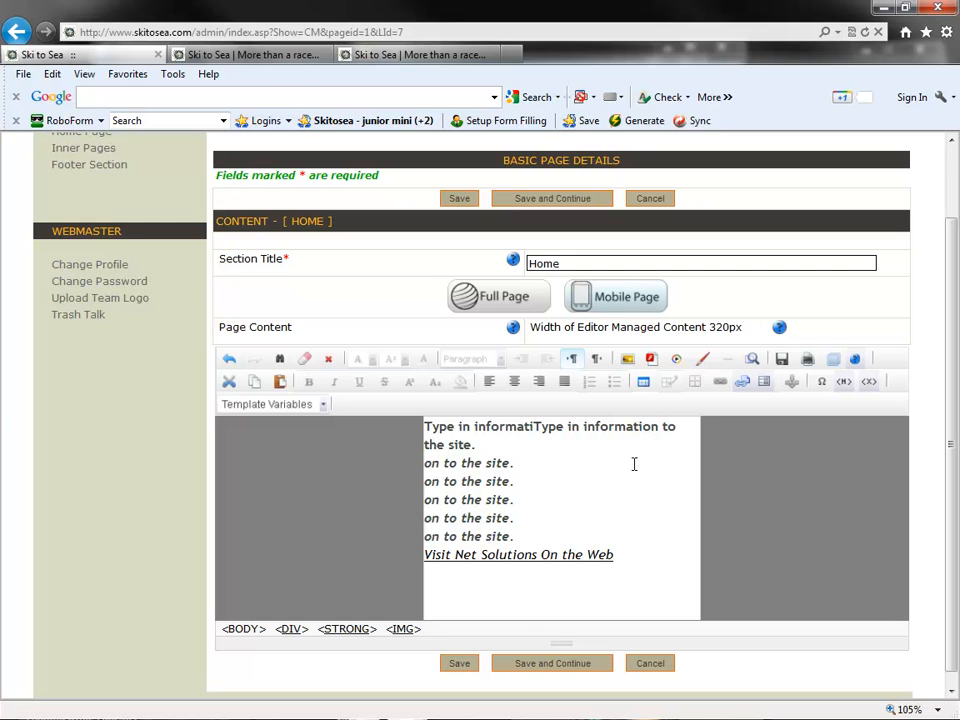
pyautogui.click(556, 470)
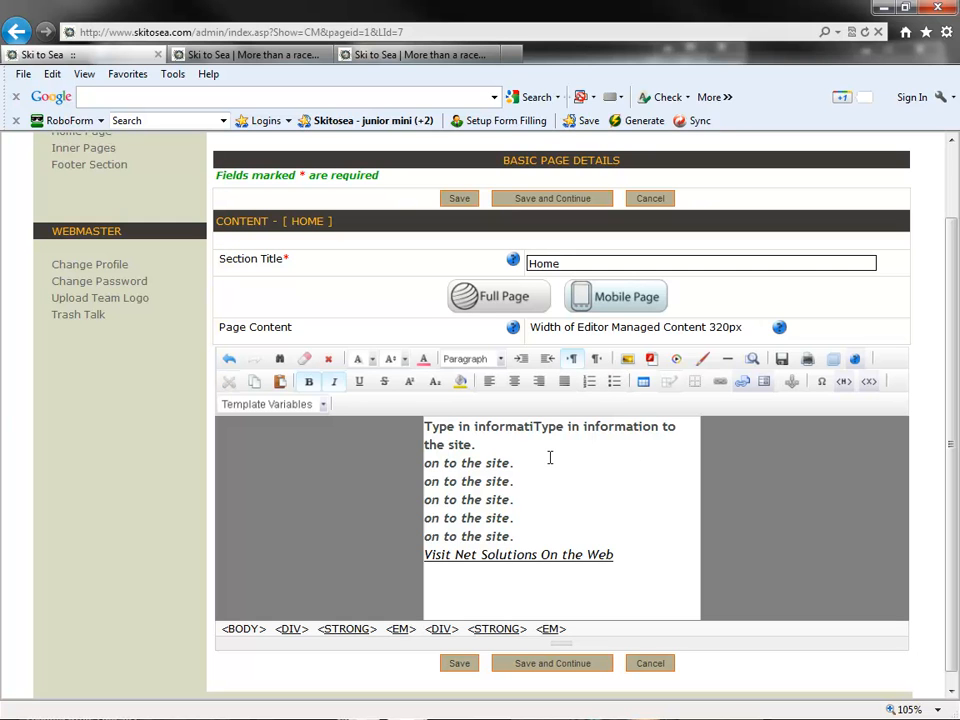
pyautogui.click(463, 665)
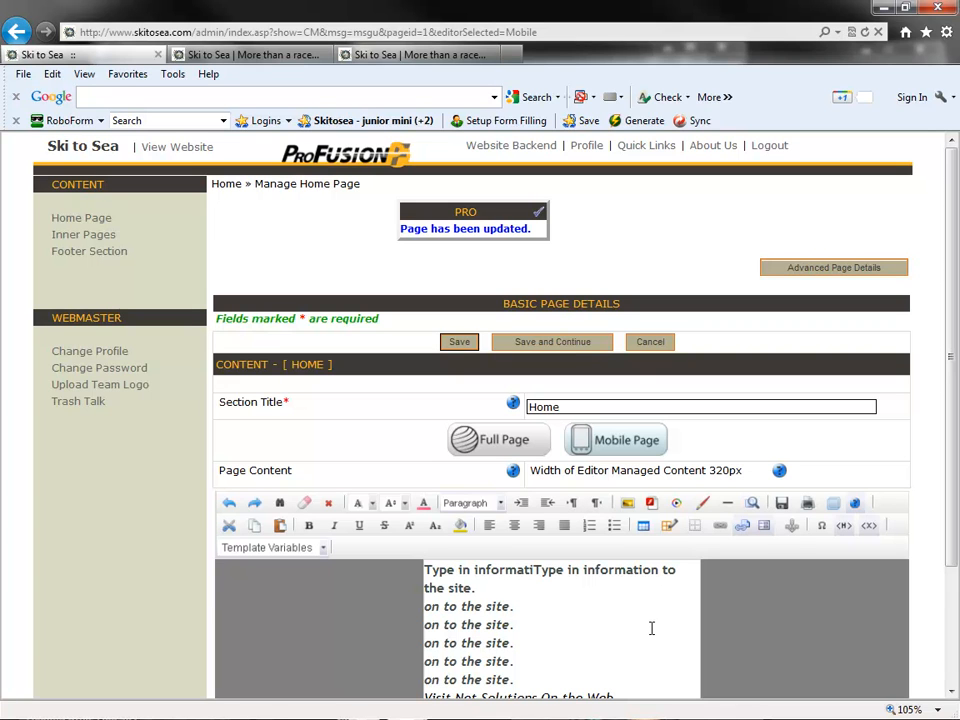
# - Compare the home page's saved mobile content with its full-page content
pyautogui.scroll(-2, 645, 600)
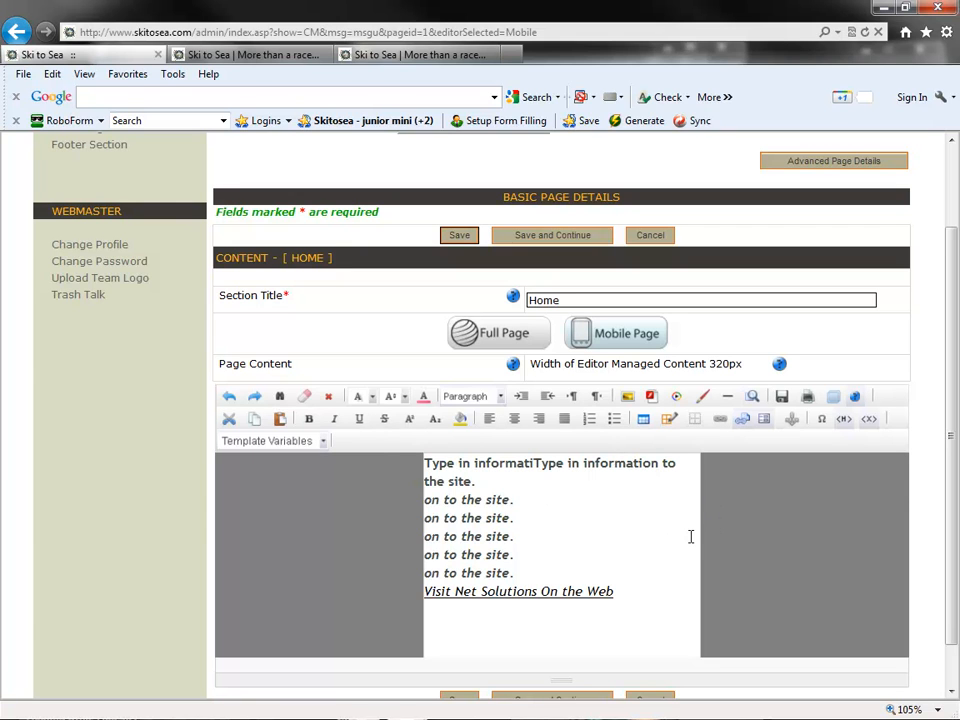
pyautogui.click(478, 342)
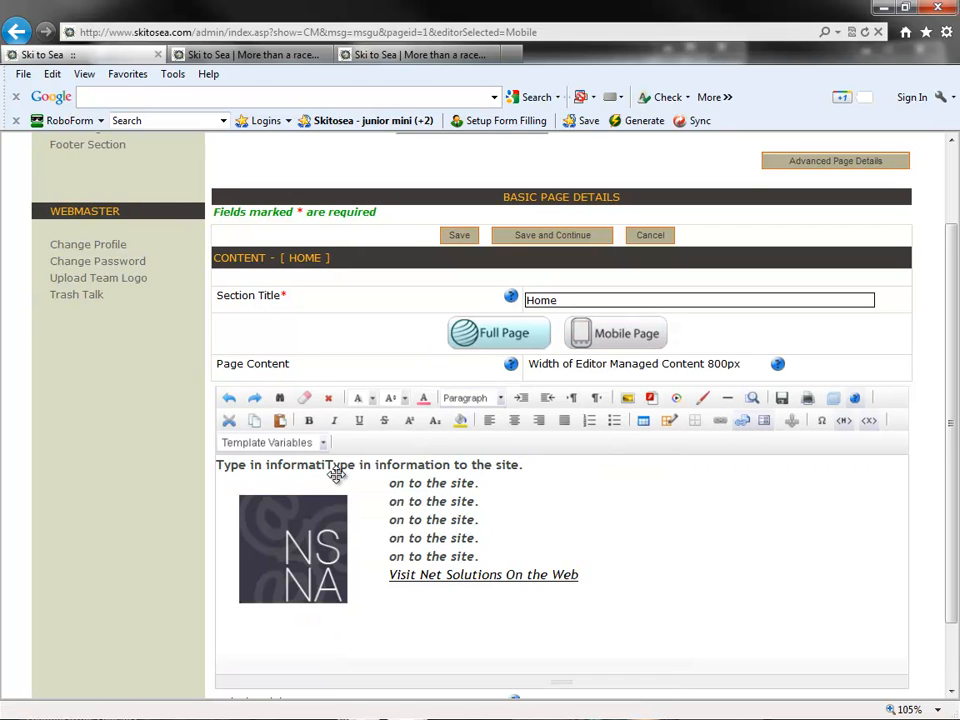
pyautogui.click(639, 334)
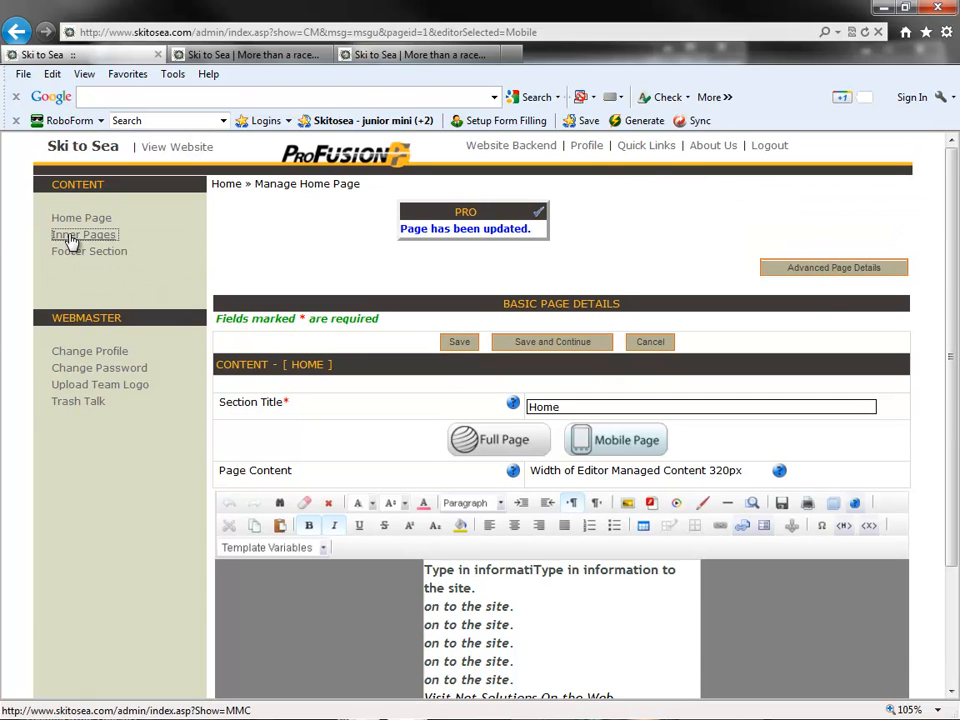
# - Open the Team Roster inner page for editing and view its mobile page version
pyautogui.click(72, 238)
pyautogui.click(336, 310)
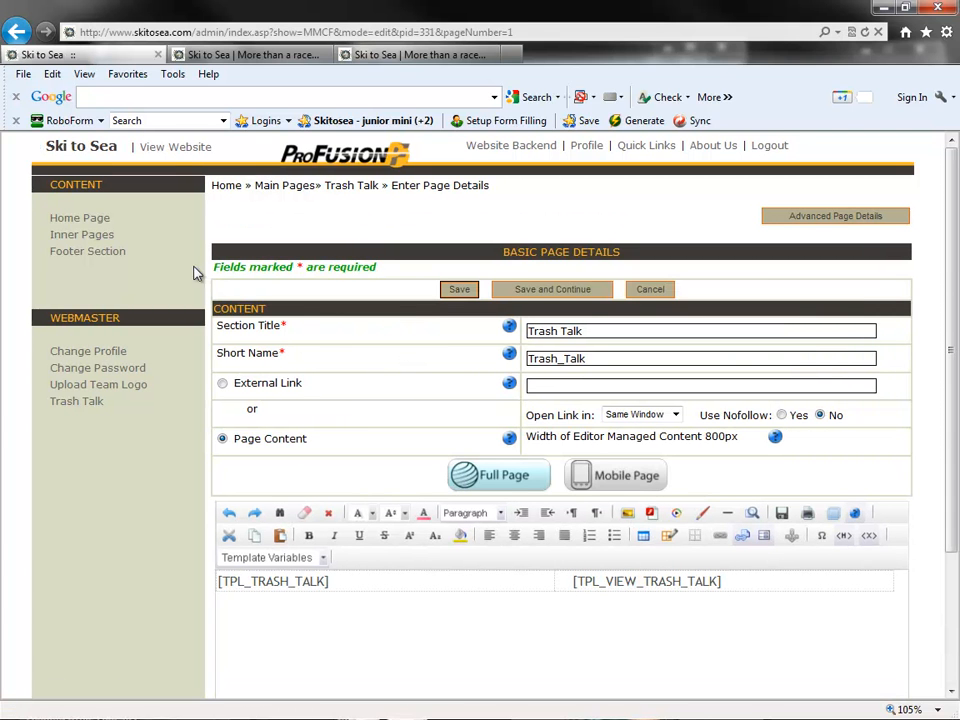
pyautogui.click(90, 235)
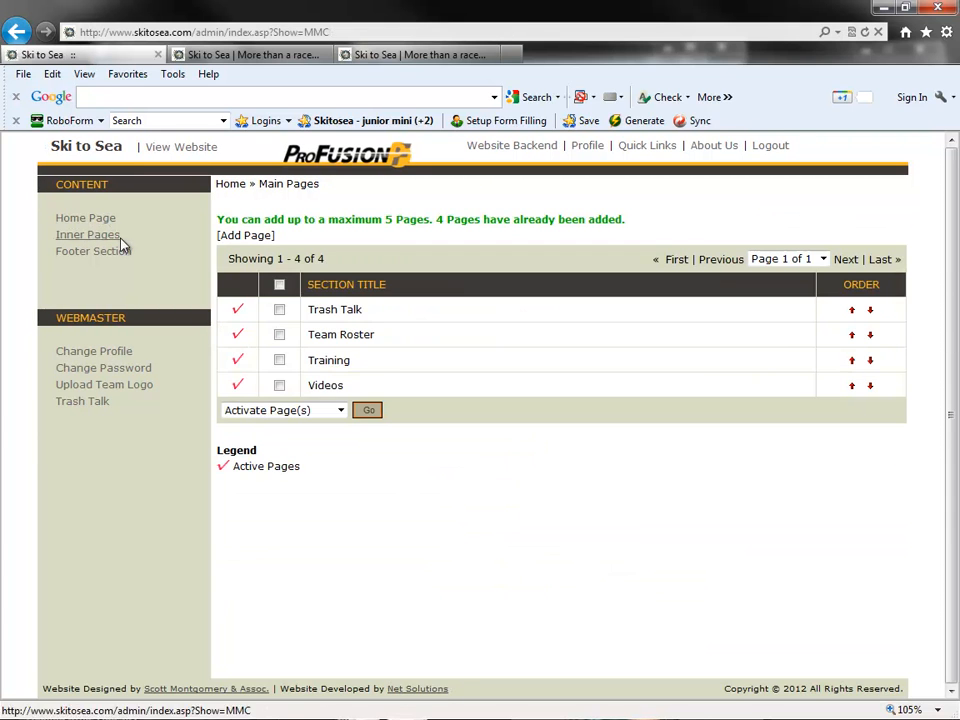
pyautogui.click(325, 337)
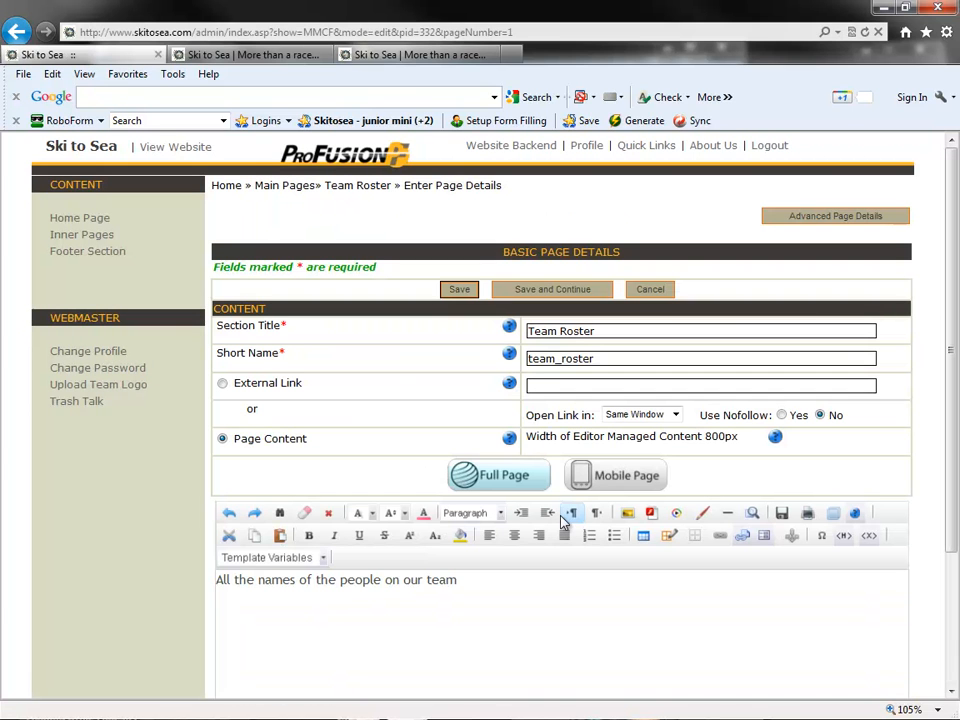
pyautogui.click(614, 495)
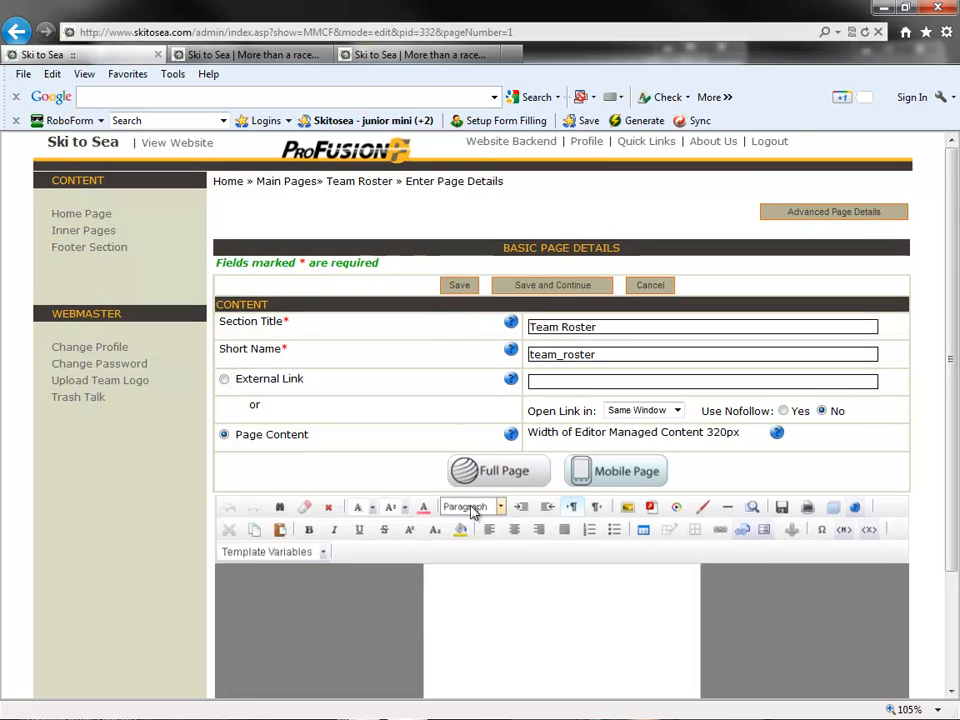
pyautogui.scroll(-1, 471, 510)
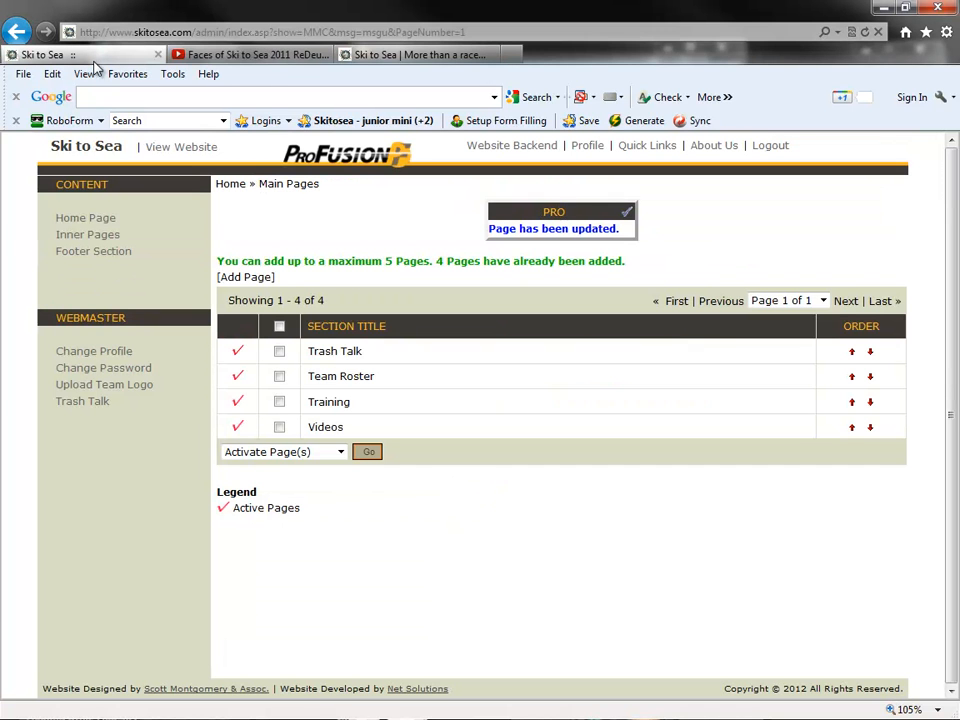
# - Go back from the YouTube video page to the Team Sites page on the public Ski to Sea website
pyautogui.click(300, 55)
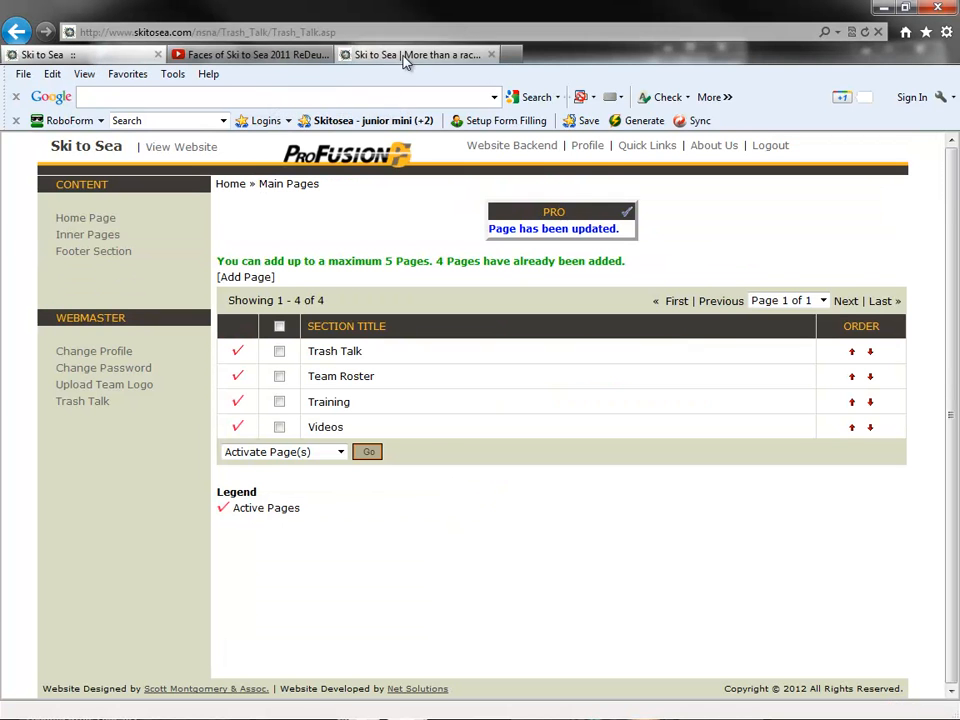
pyautogui.click(229, 52)
pyautogui.click(29, 42)
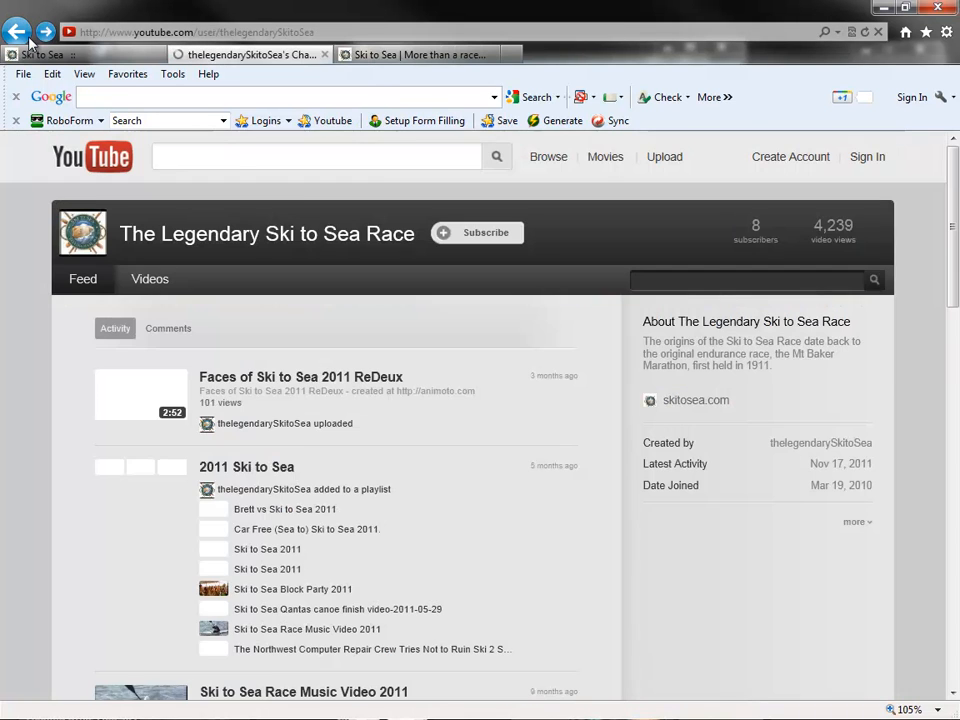
pyautogui.click(18, 32)
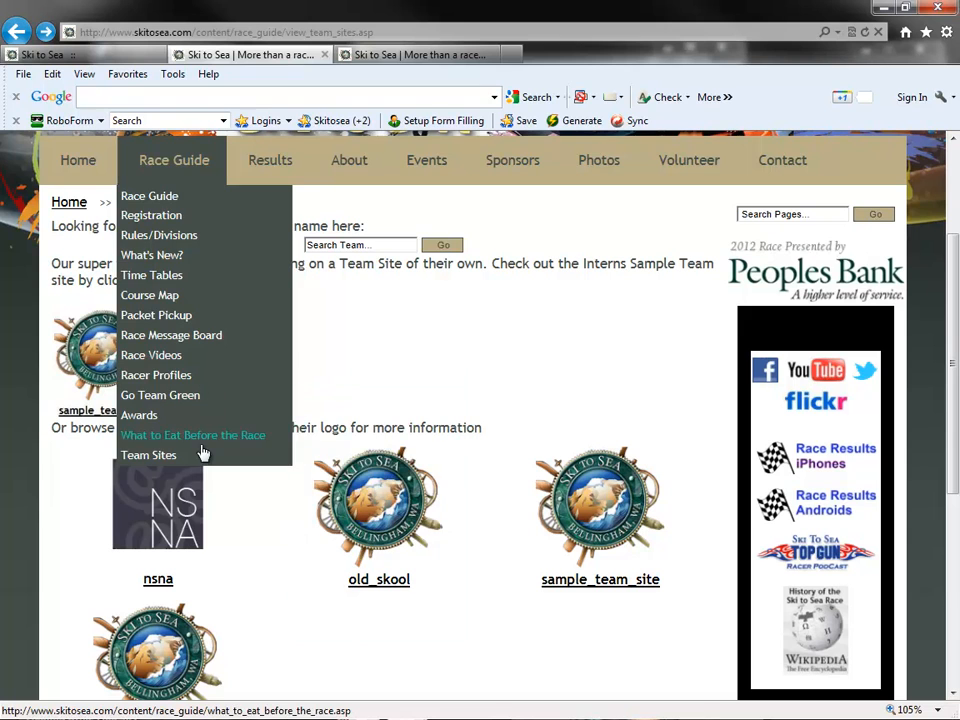
# - Search the Team Sites page for the team "nsna" and look through the list of team logos
pyautogui.click(388, 244)
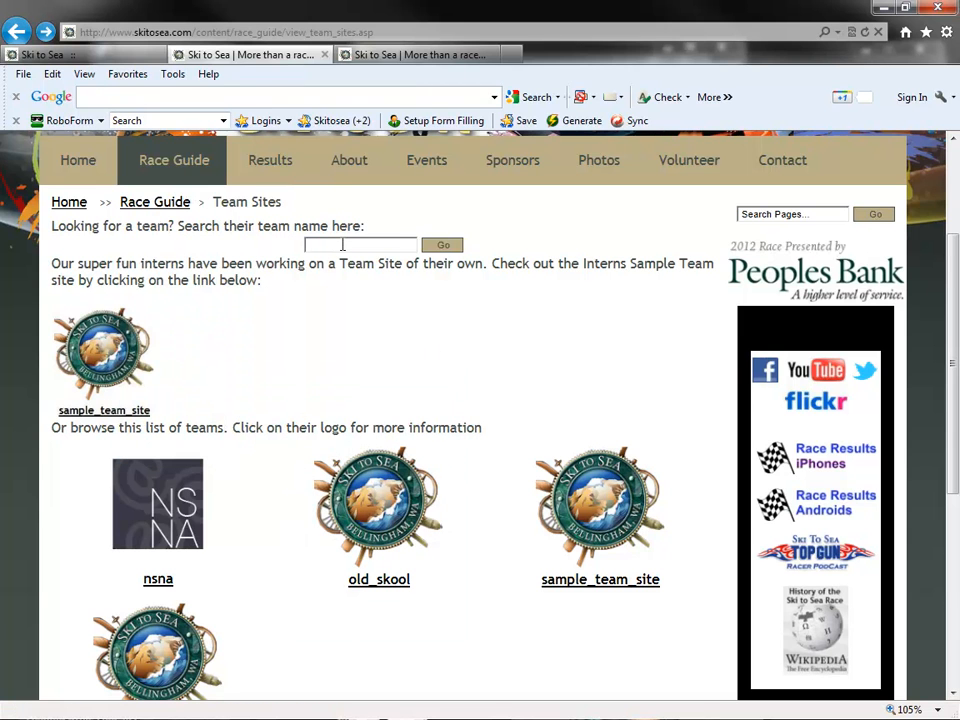
pyautogui.write('nsna')
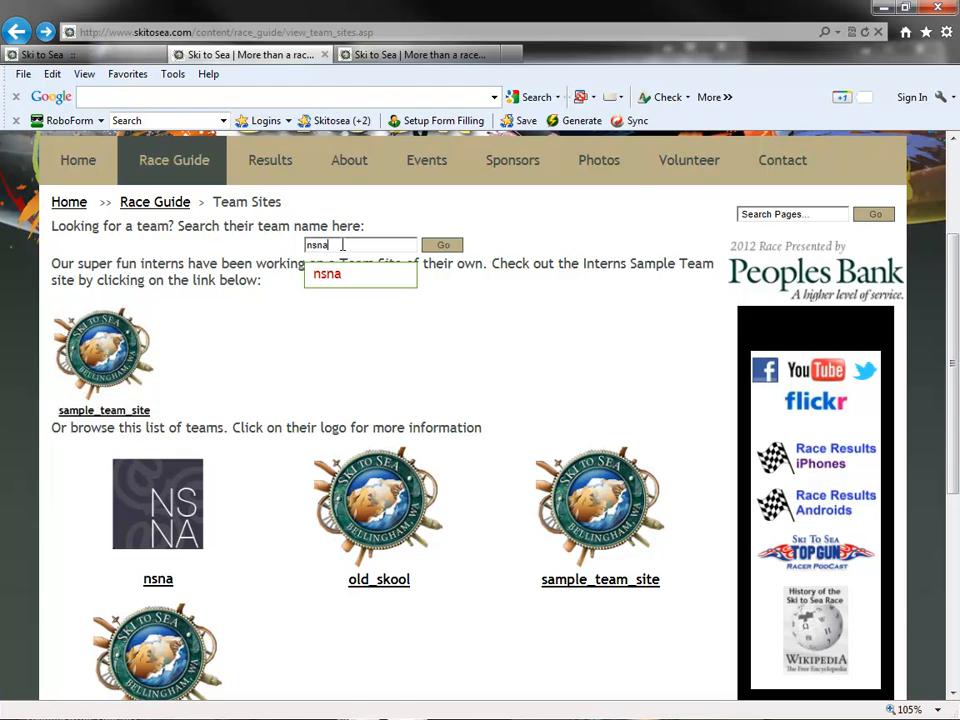
pyautogui.click(445, 246)
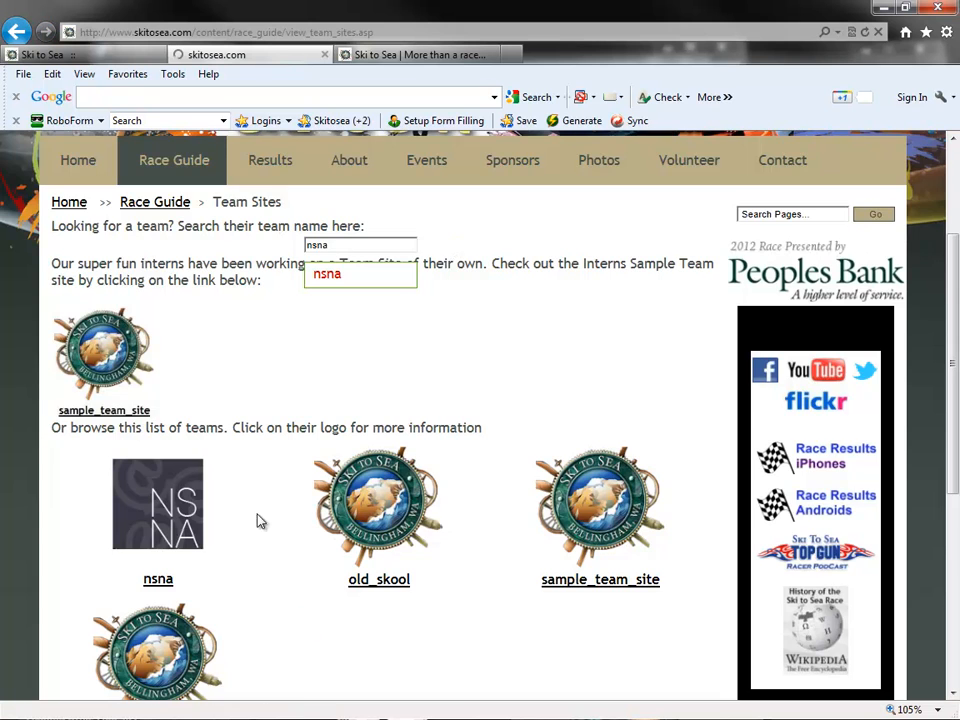
pyautogui.scroll(-2, 212, 510)
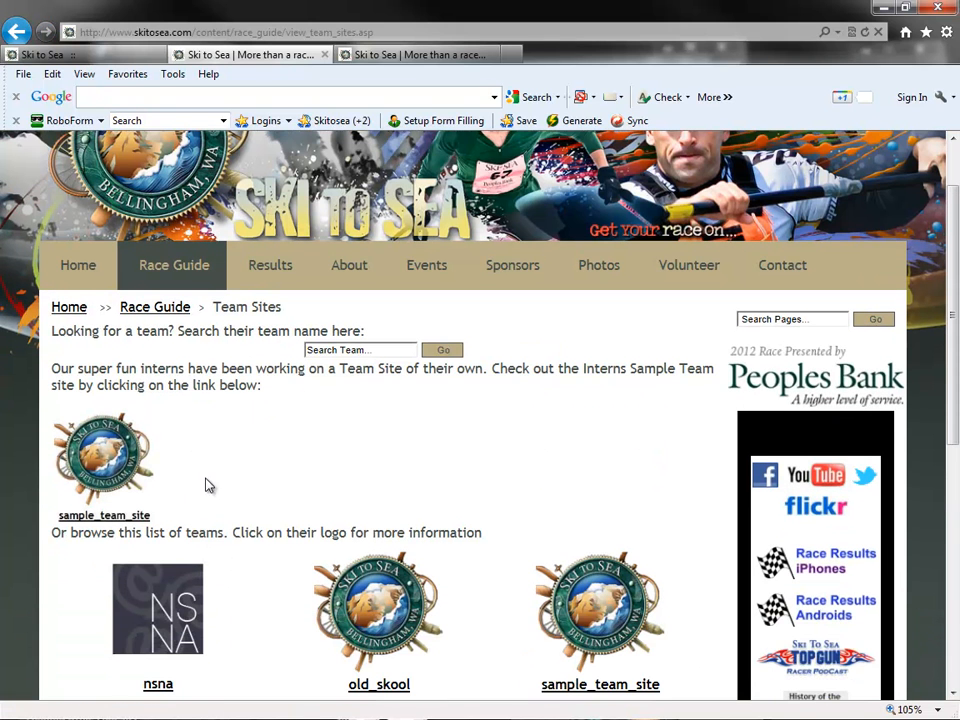
pyautogui.scroll(-3, 238, 388)
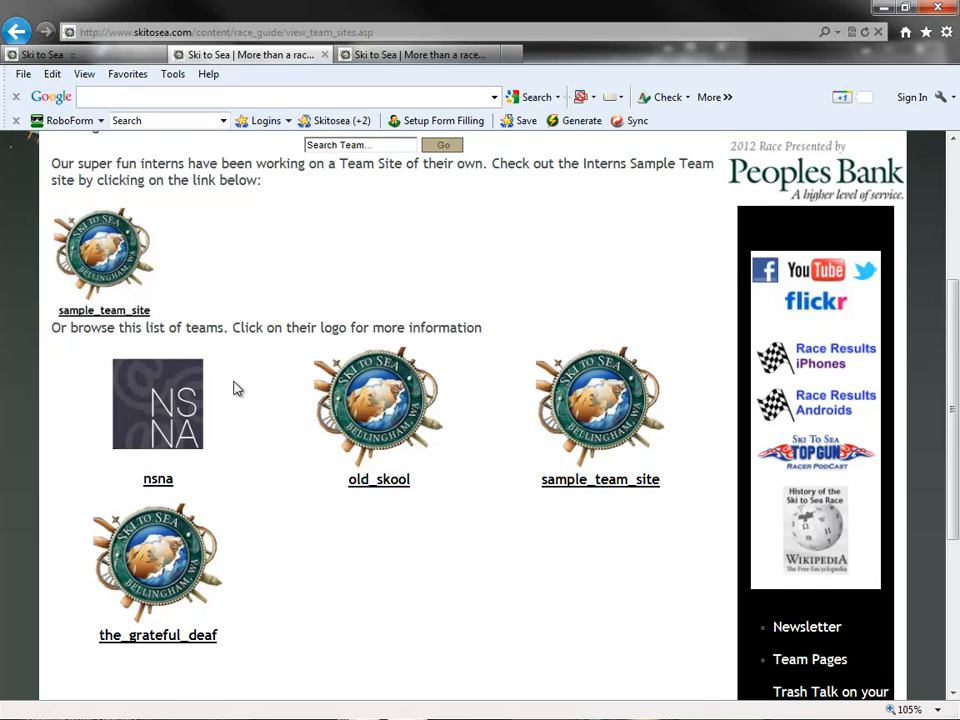
pyautogui.scroll(2, 236, 388)
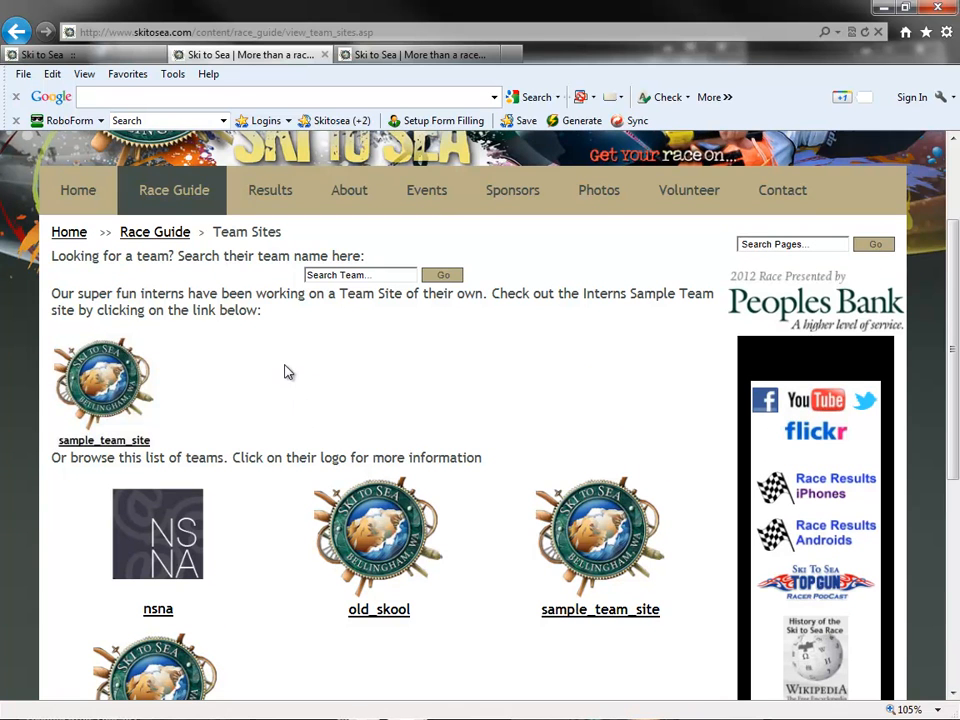